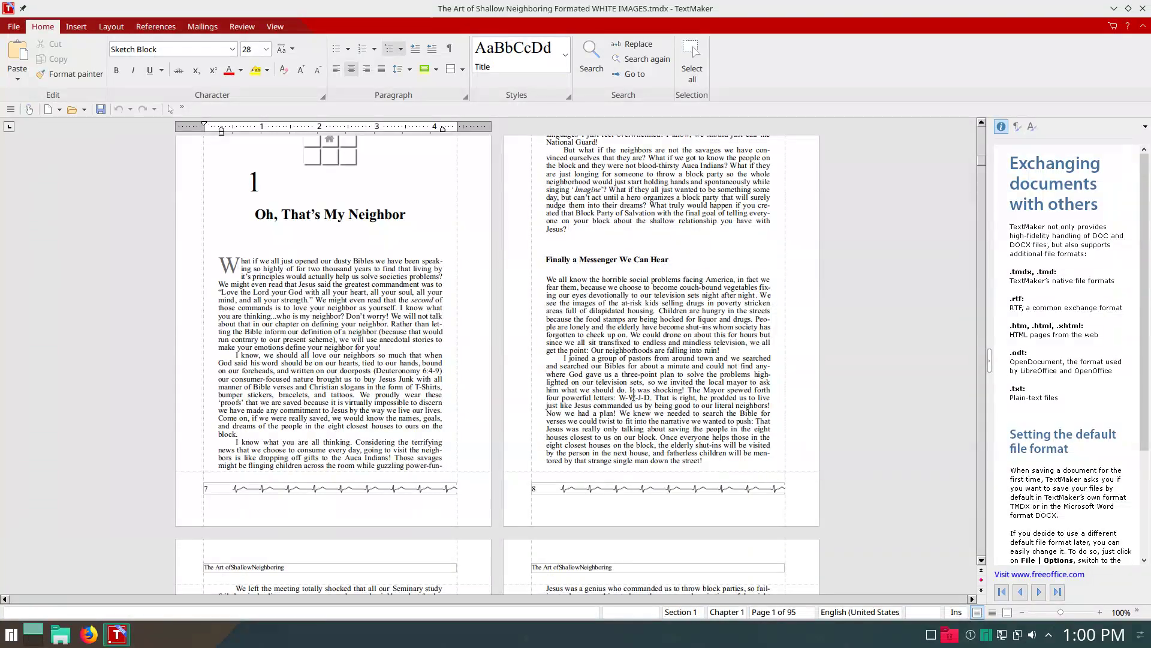
Examine the book's page layout from chapter 1 through chapter 3, including chapter openings, grid pictures, drop caps, headers and footers.
scroll(632, 396, "up", 3)
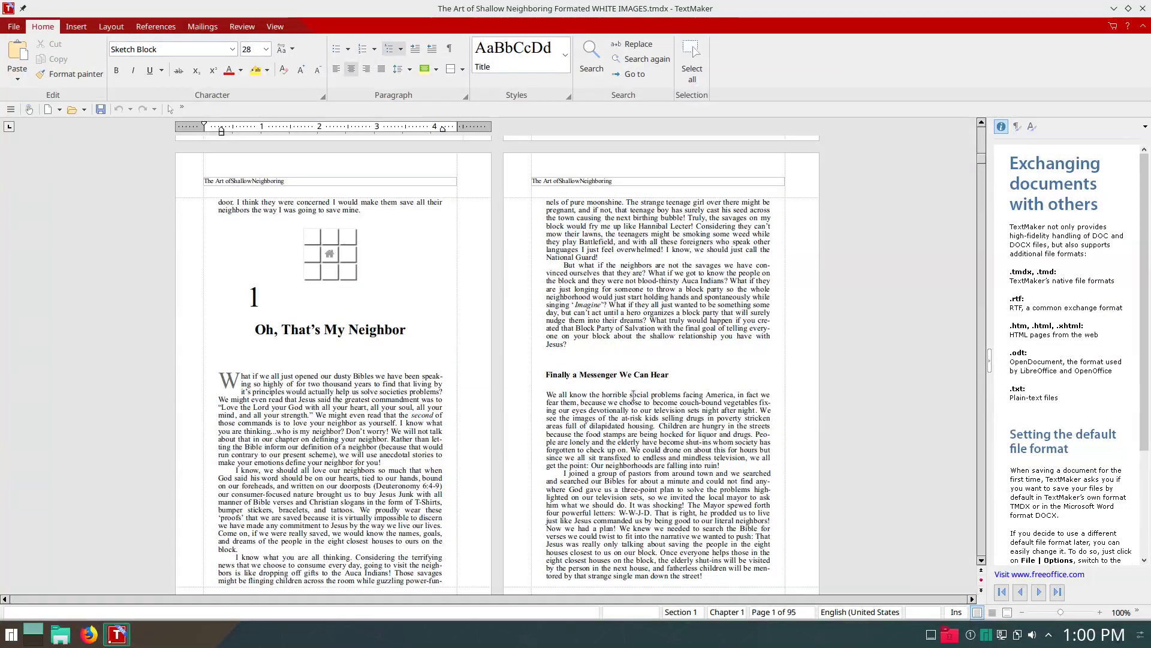
scroll(632, 396, "down", 10)
scroll(633, 396, "down", 15)
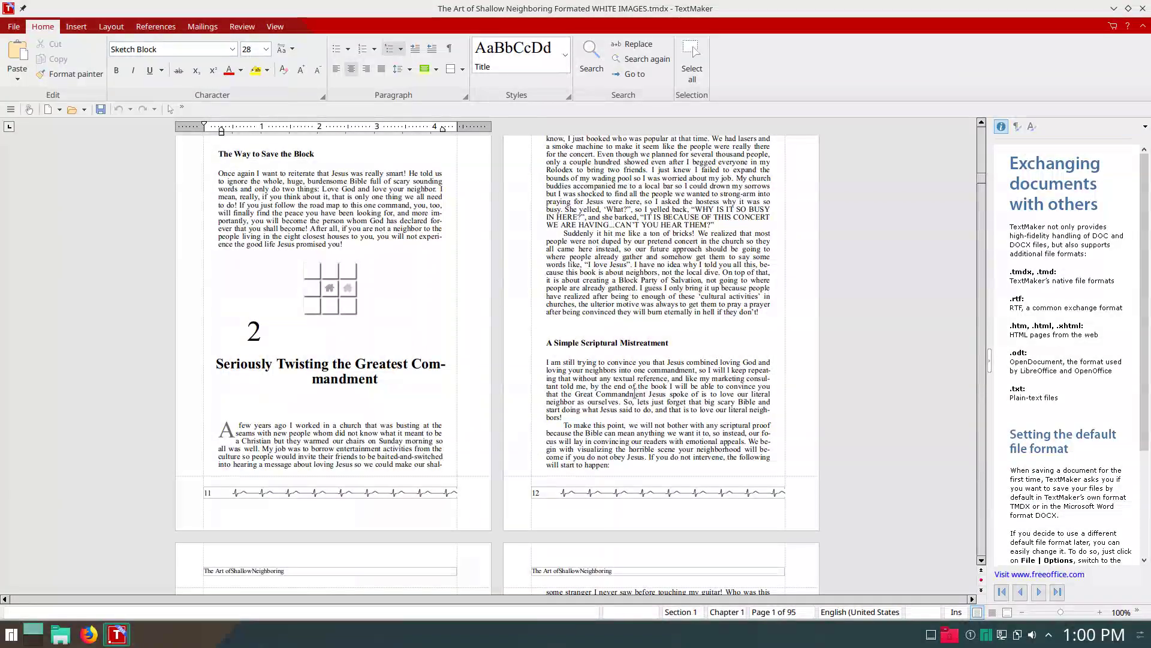
scroll(635, 393, "up", 2)
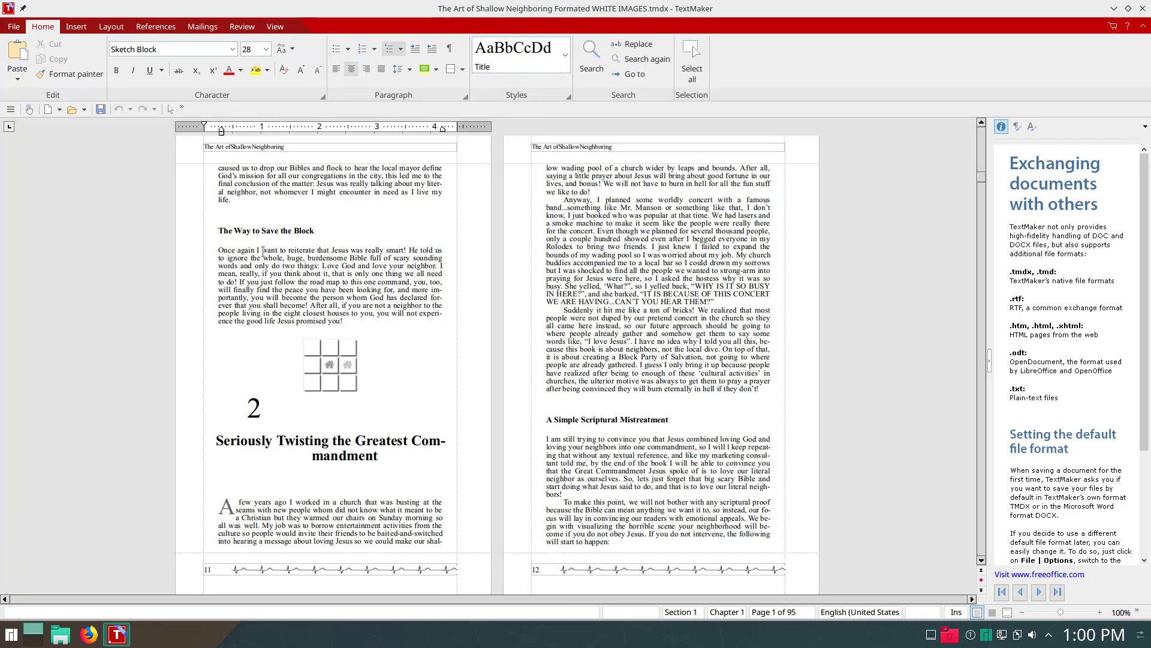
scroll(258, 304, "down", 10)
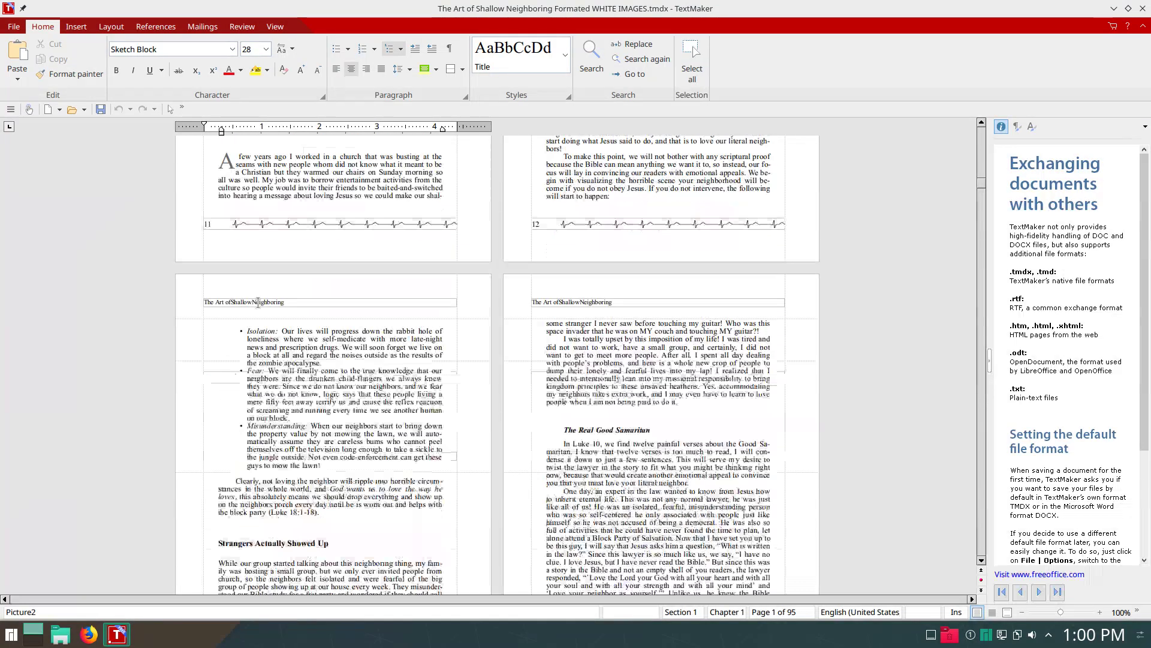
scroll(257, 304, "down", 15)
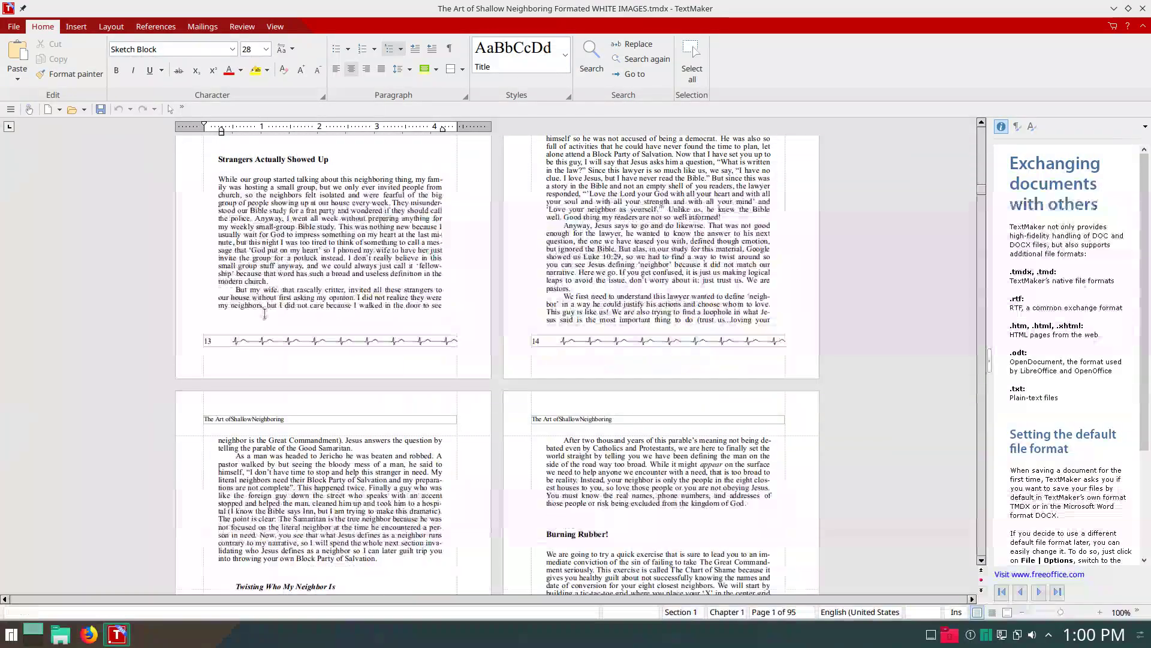
scroll(370, 366, "down", 10)
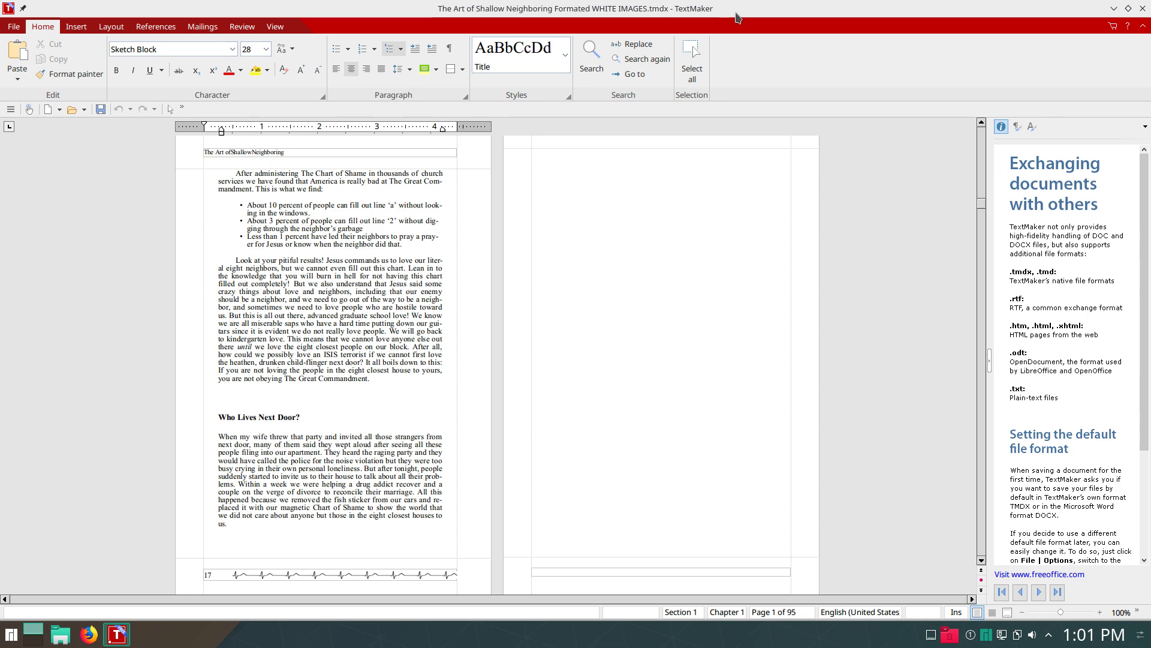
scroll(412, 402, "down", 10)
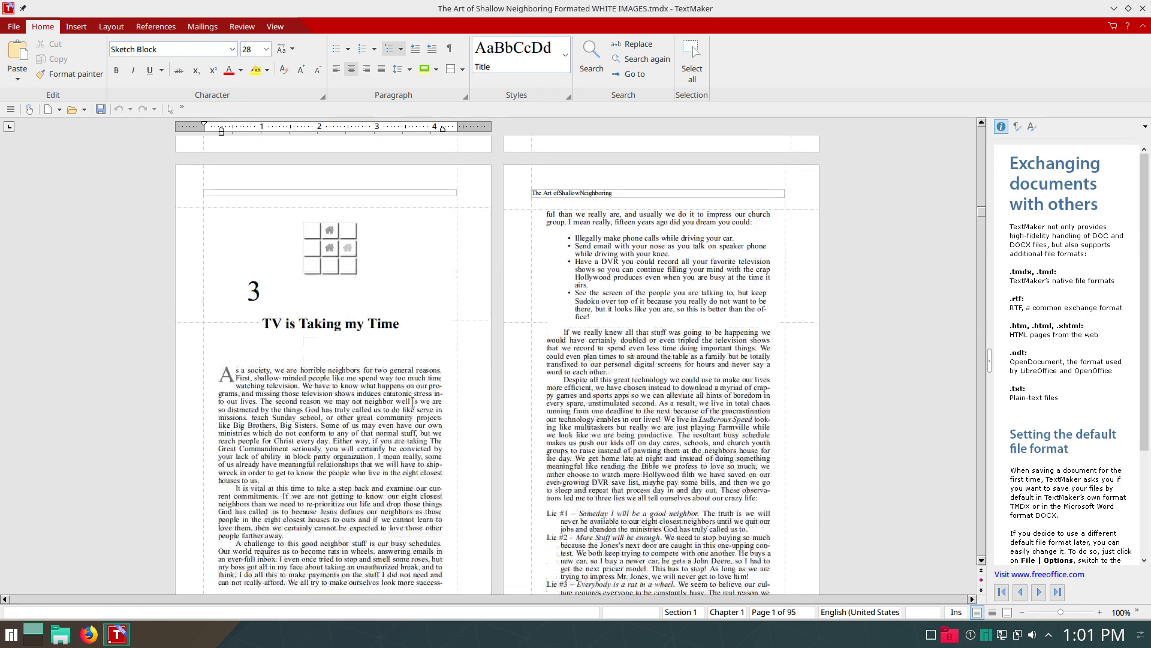
scroll(413, 401, "up", 5)
scroll(305, 360, "down", 4)
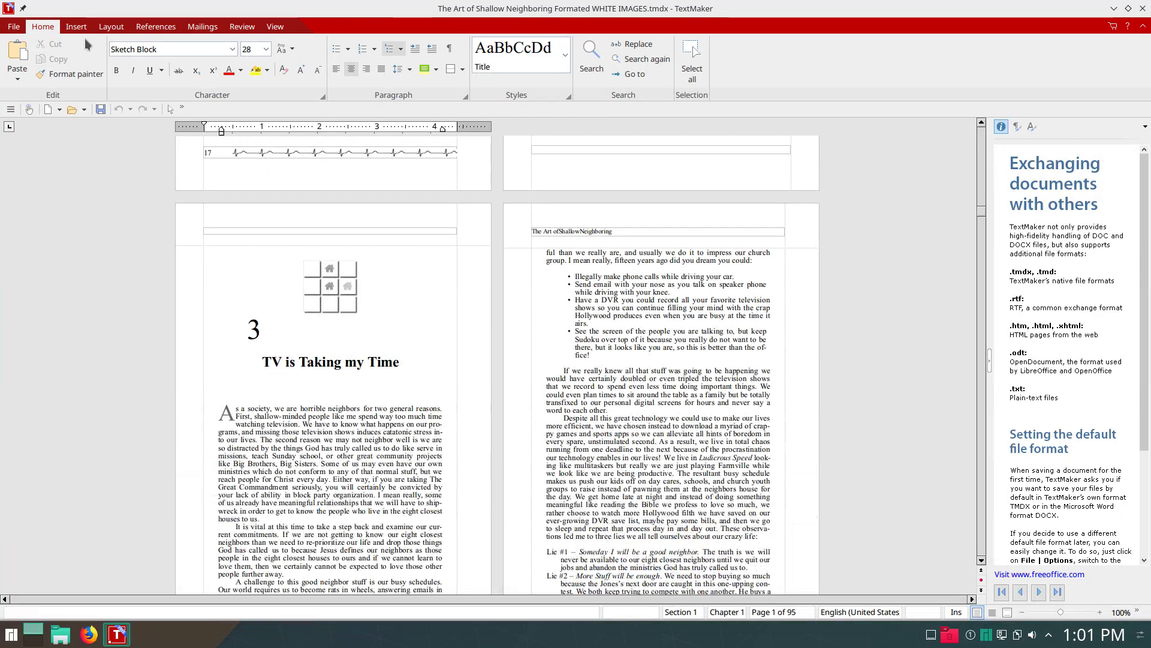
Review the PDF export settings for range, shape quality, font embedding, view and protection, then cancel the export.
left_click(13, 27)
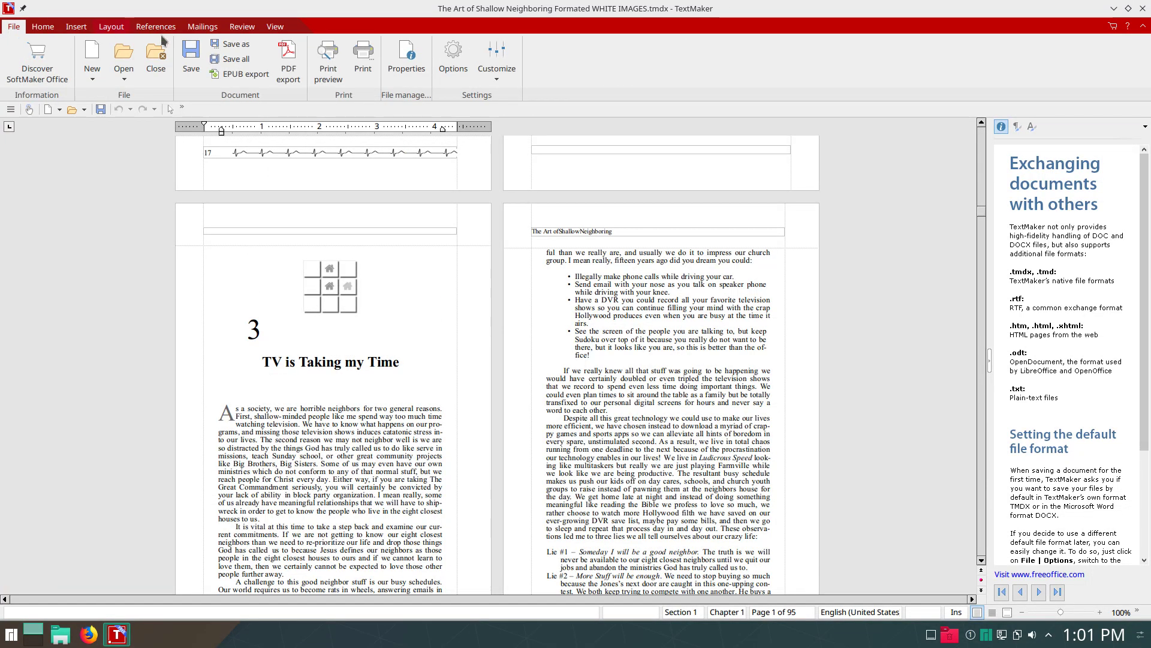
left_click(282, 77)
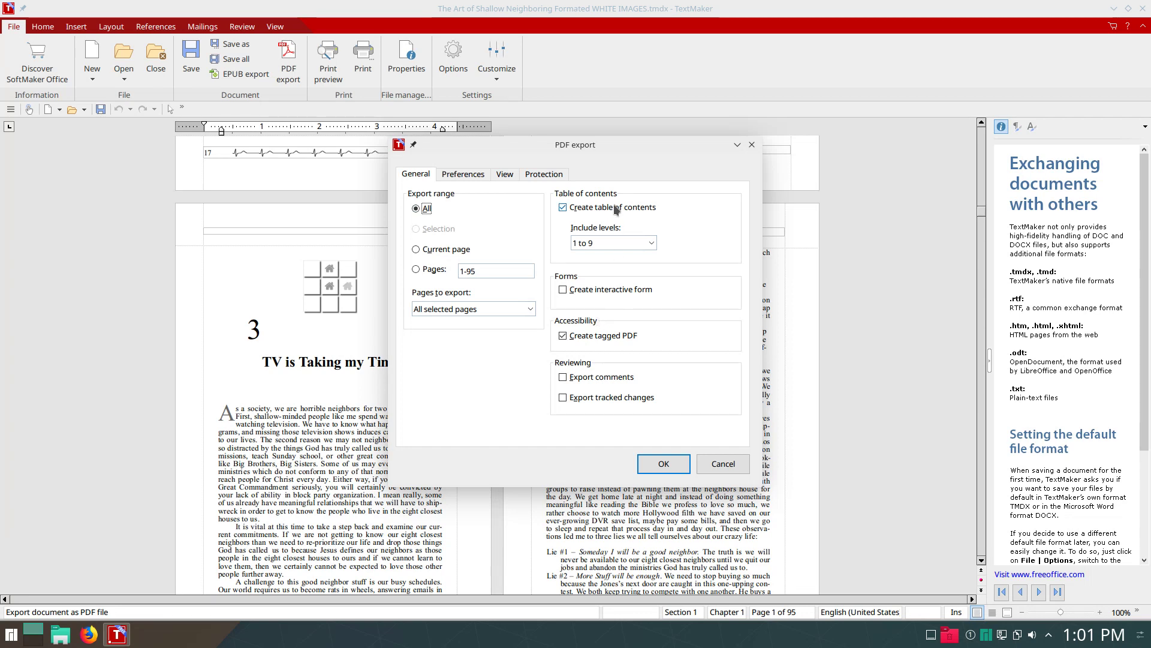
left_click(463, 174)
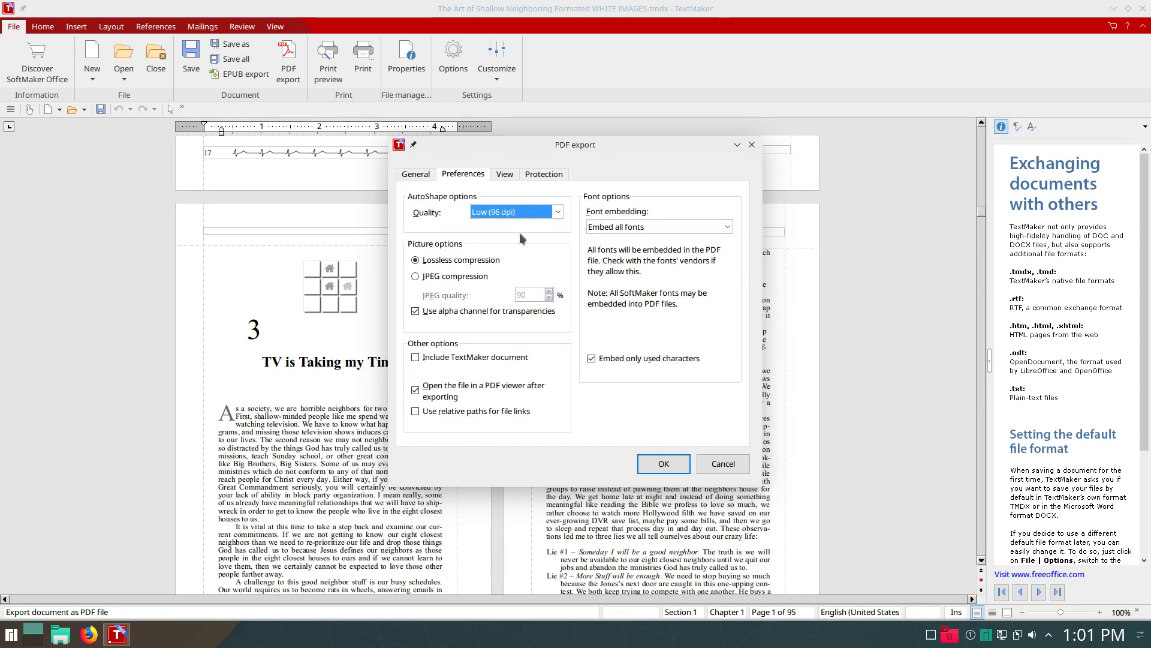
left_click(537, 211)
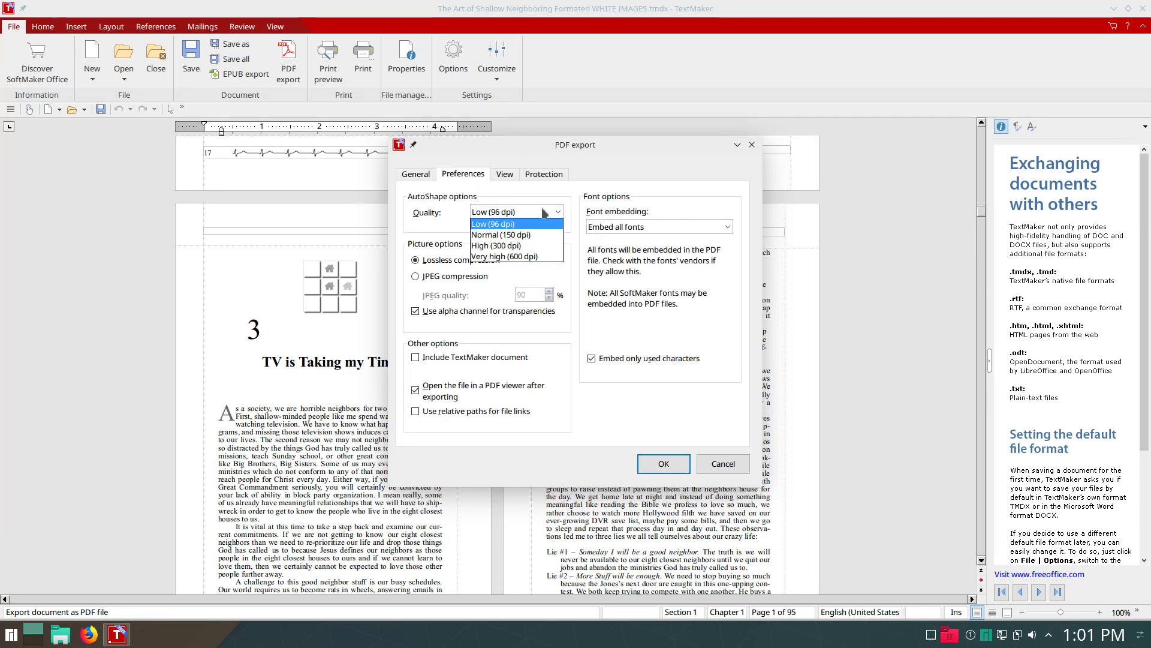
left_click(537, 211)
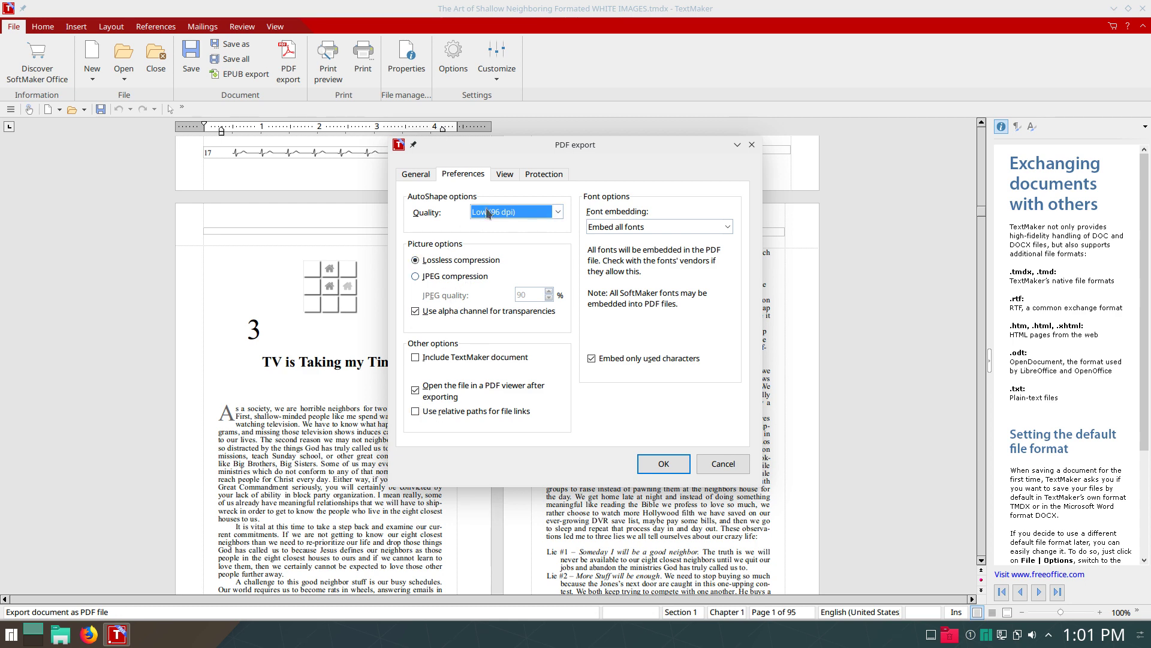
left_click(505, 175)
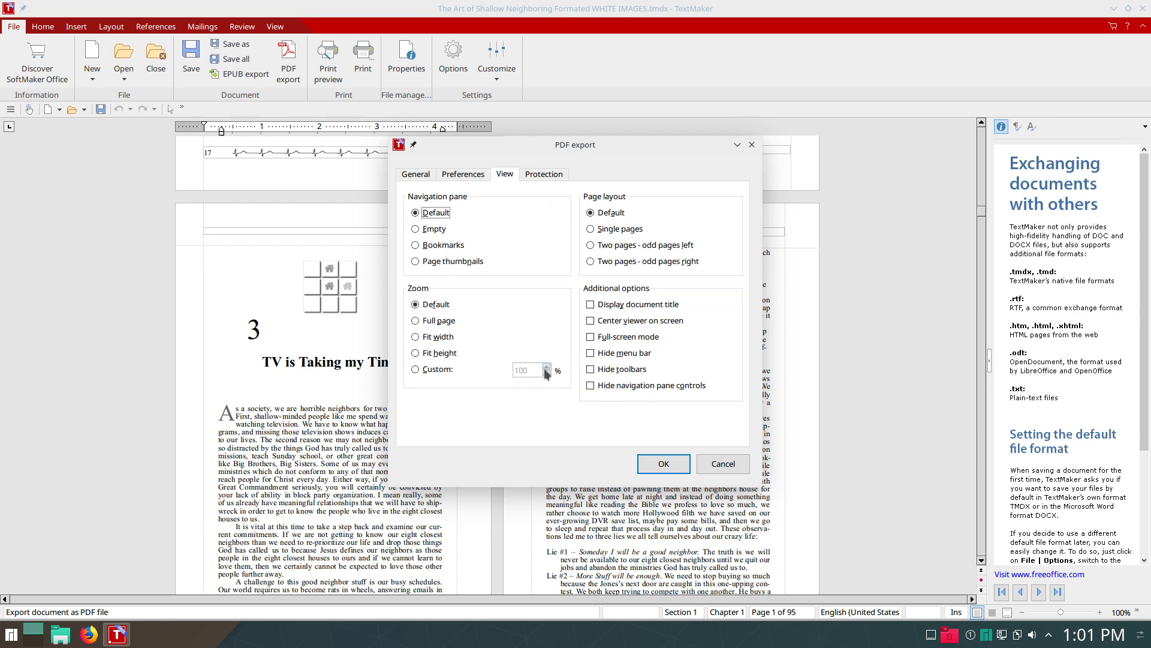
left_click(544, 174)
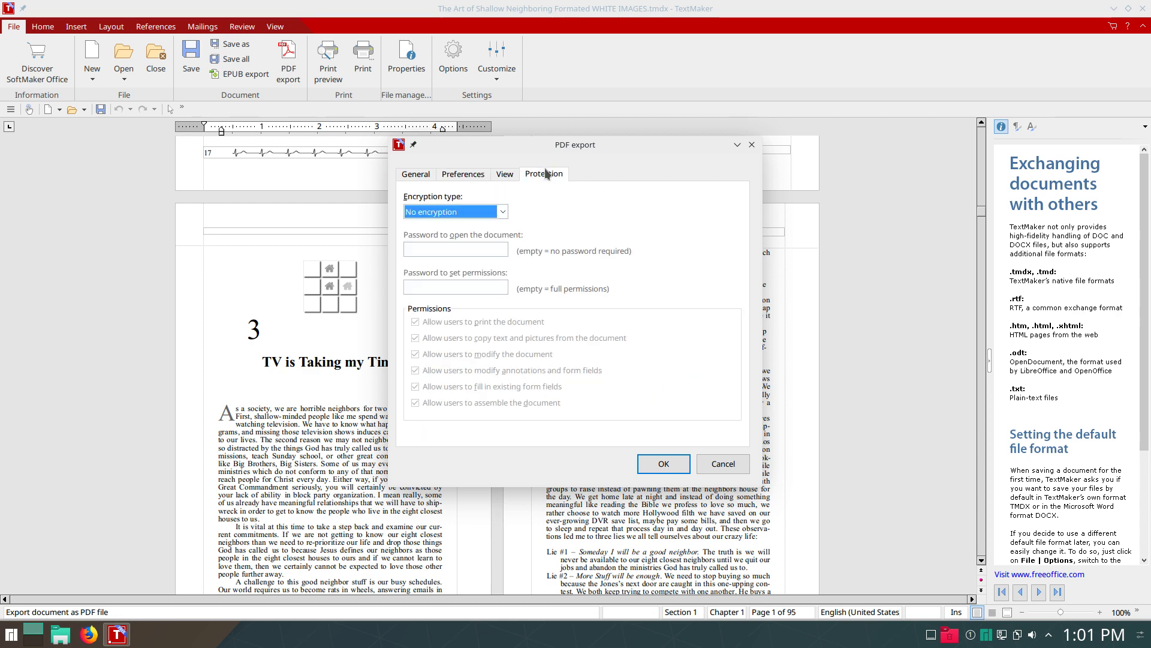
left_click(415, 175)
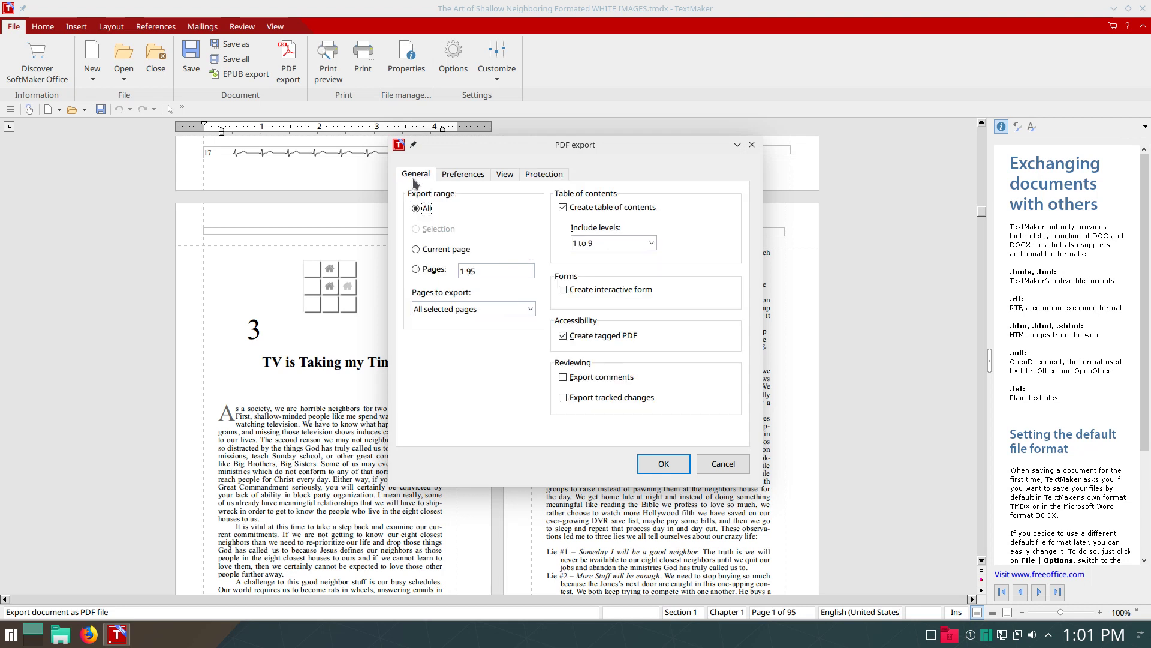
left_click(467, 175)
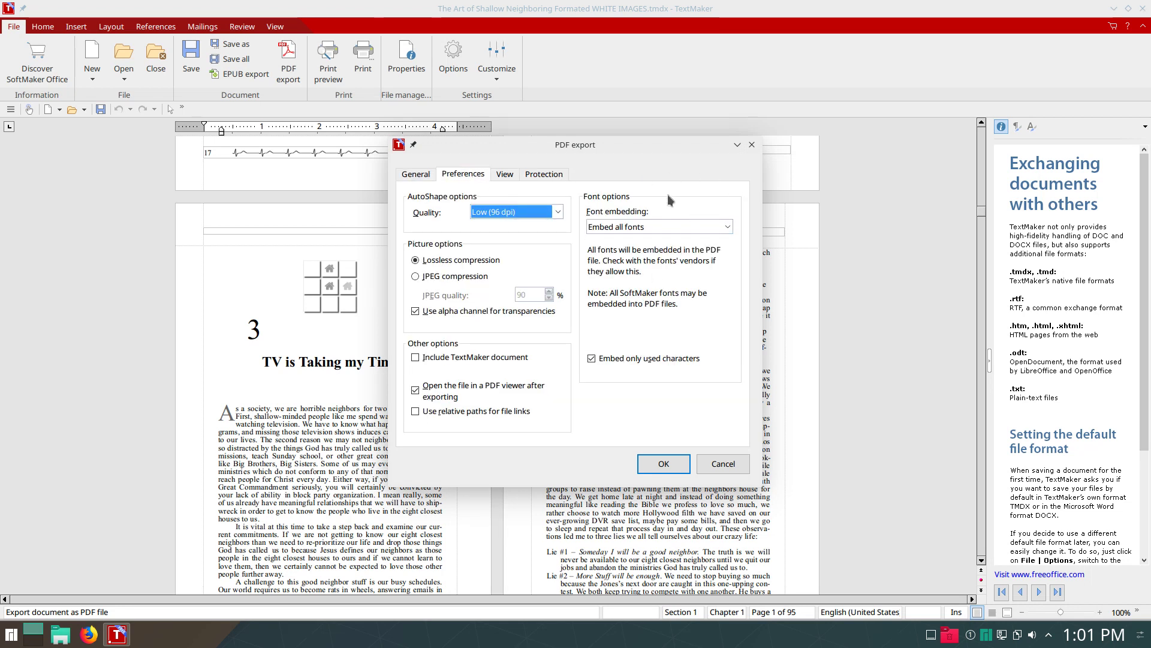
left_click(691, 222)
left_click(618, 258)
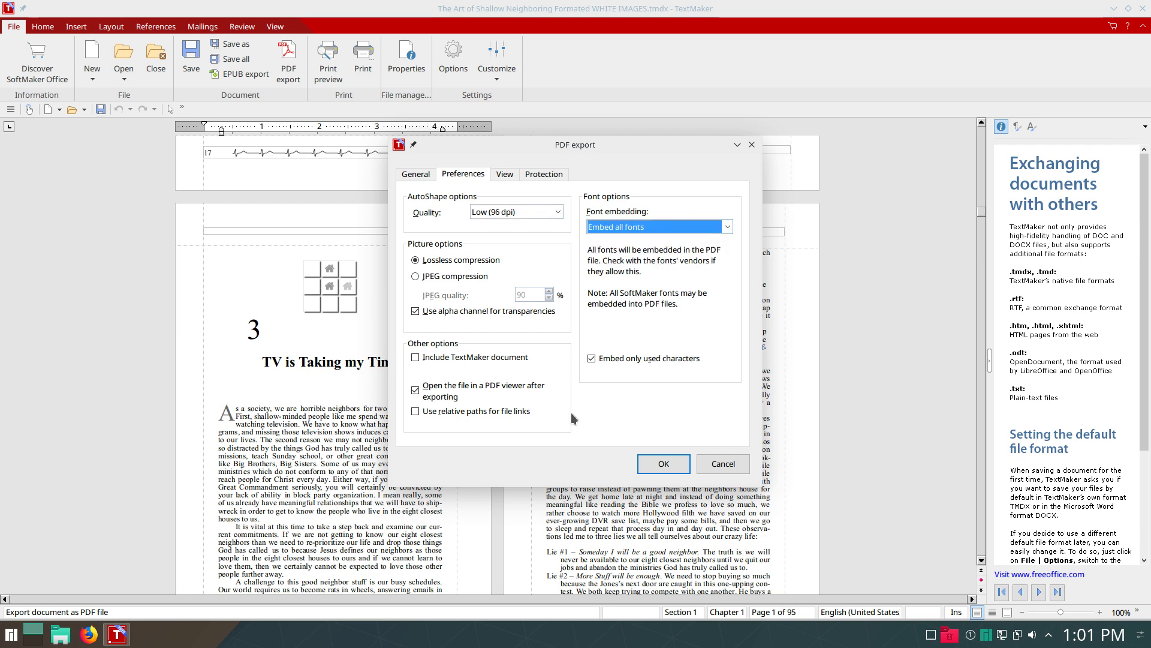
left_click(722, 464)
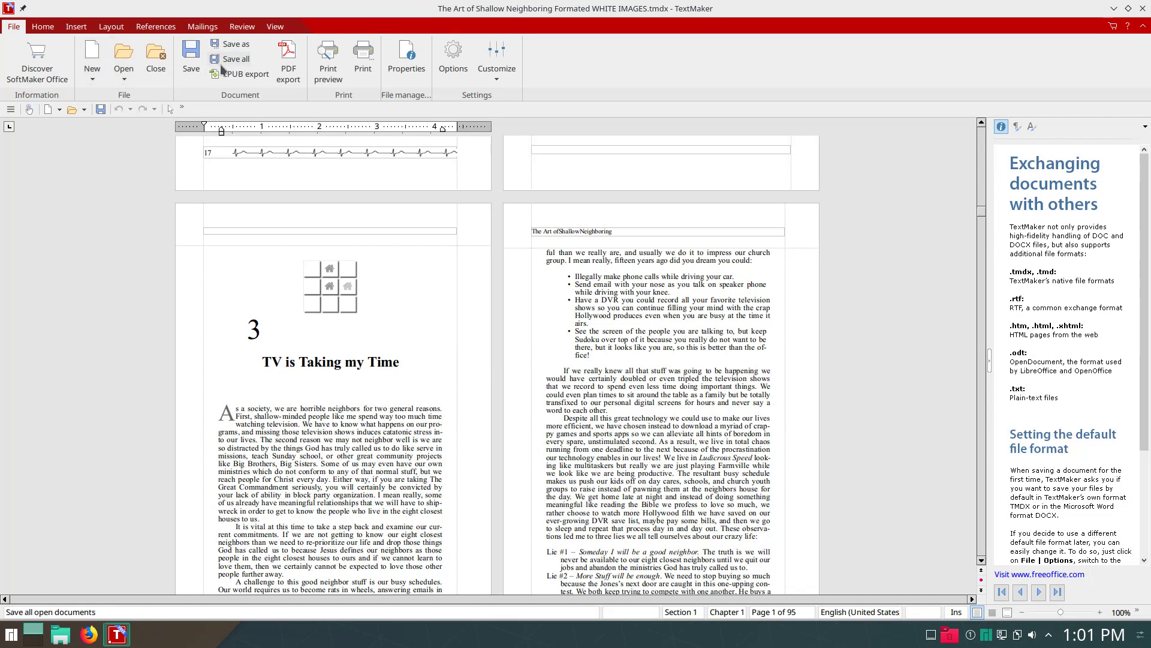
Check the default file format choices offered when saving under a new name, cancel, and read the notes on setting the default format.
left_click(242, 50)
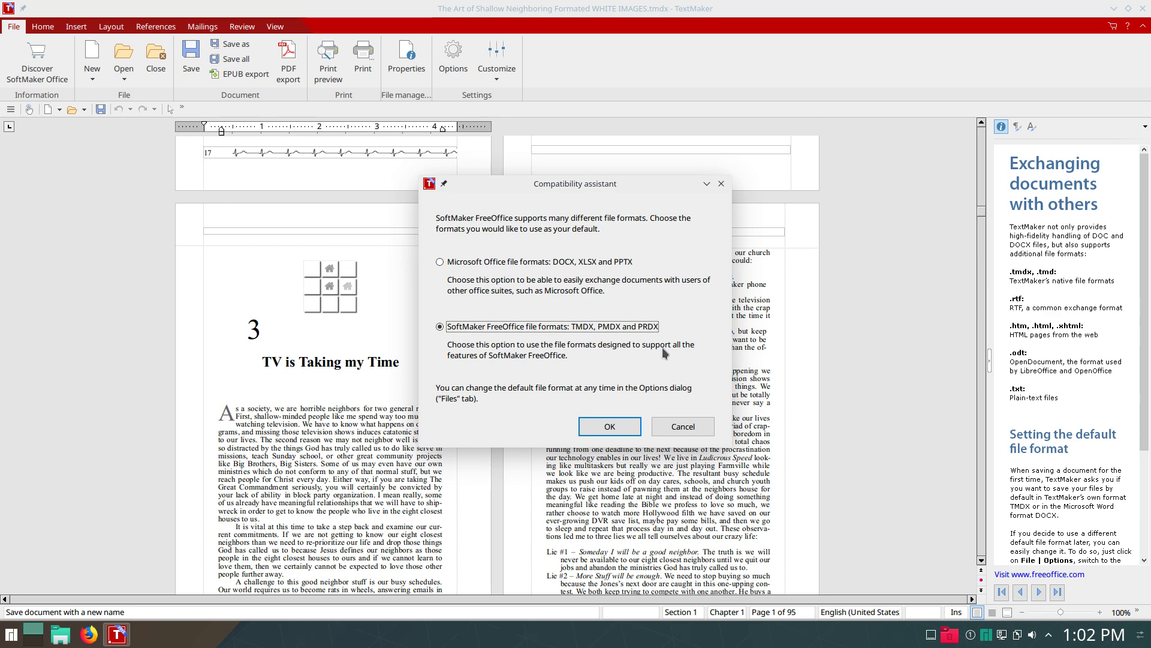
left_click(683, 427)
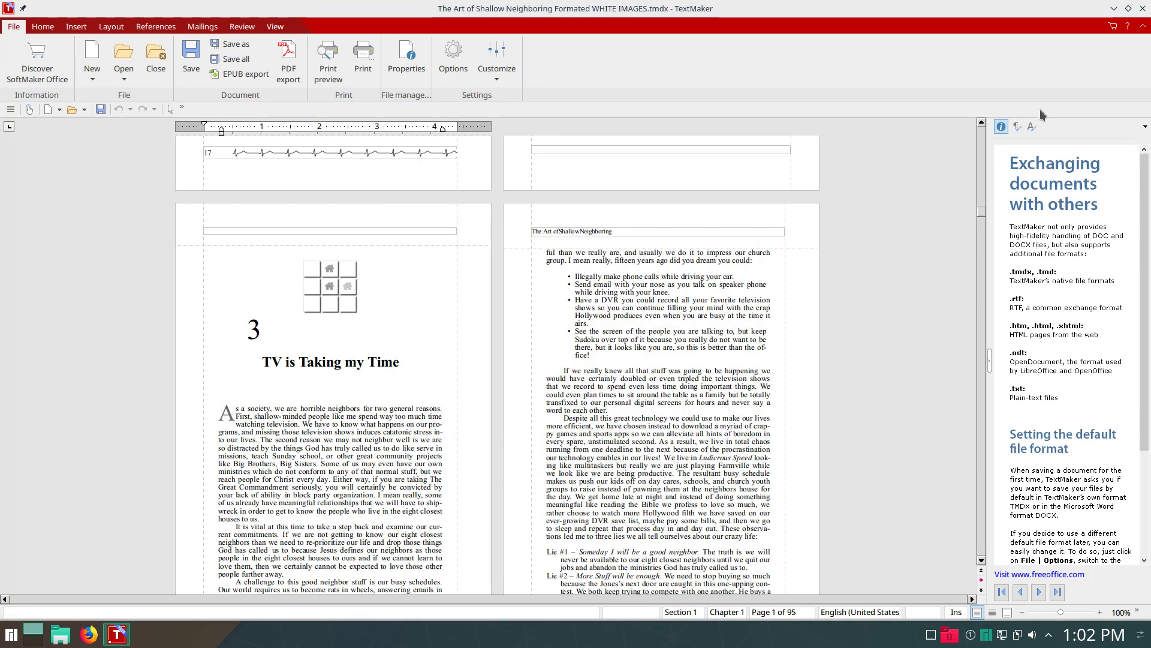
scroll(1037, 288, "down", 4)
scroll(808, 420, "down", 9)
scroll(804, 414, "up", 10)
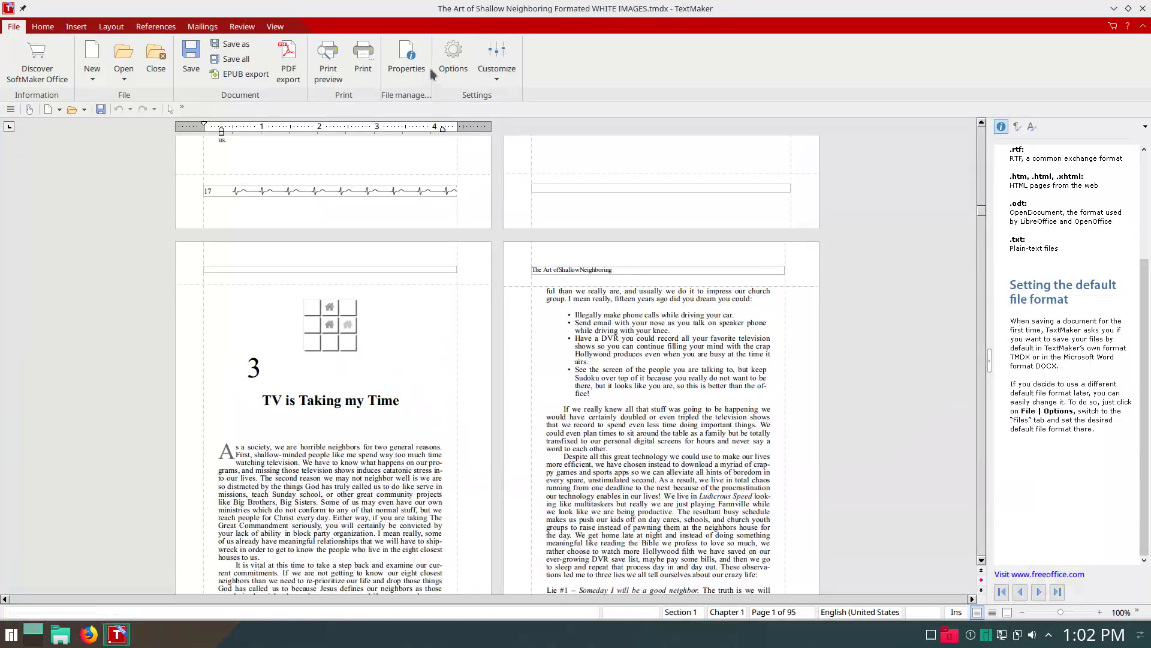
Switch the interface to the minimized ribbon.
left_click(497, 66)
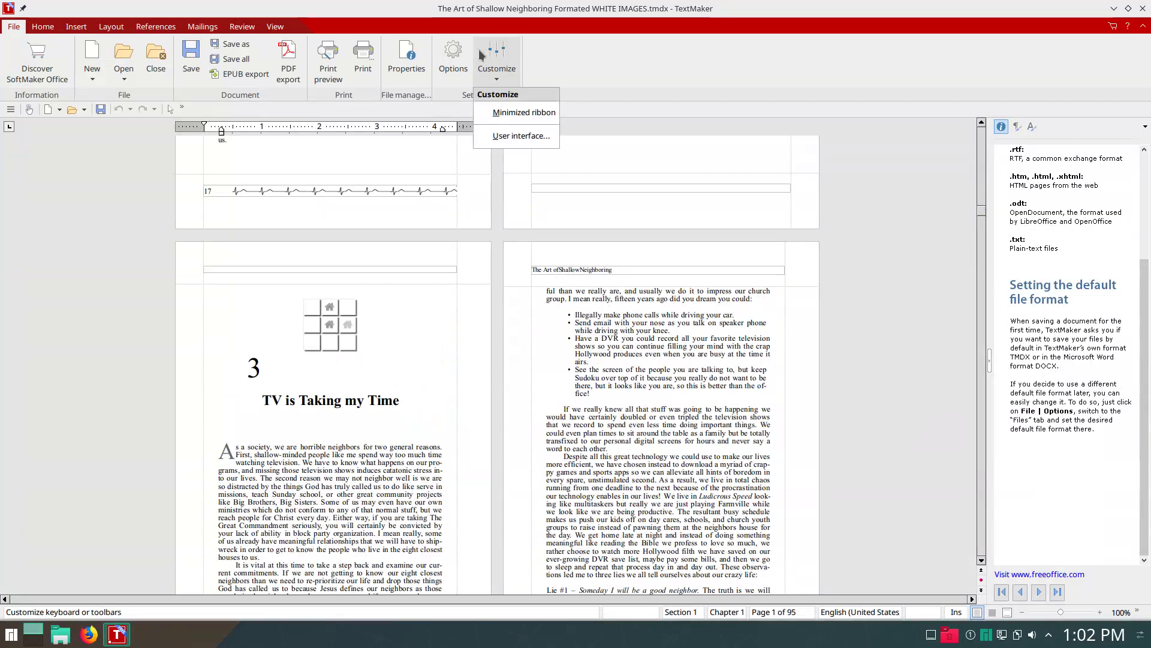
left_click(512, 114)
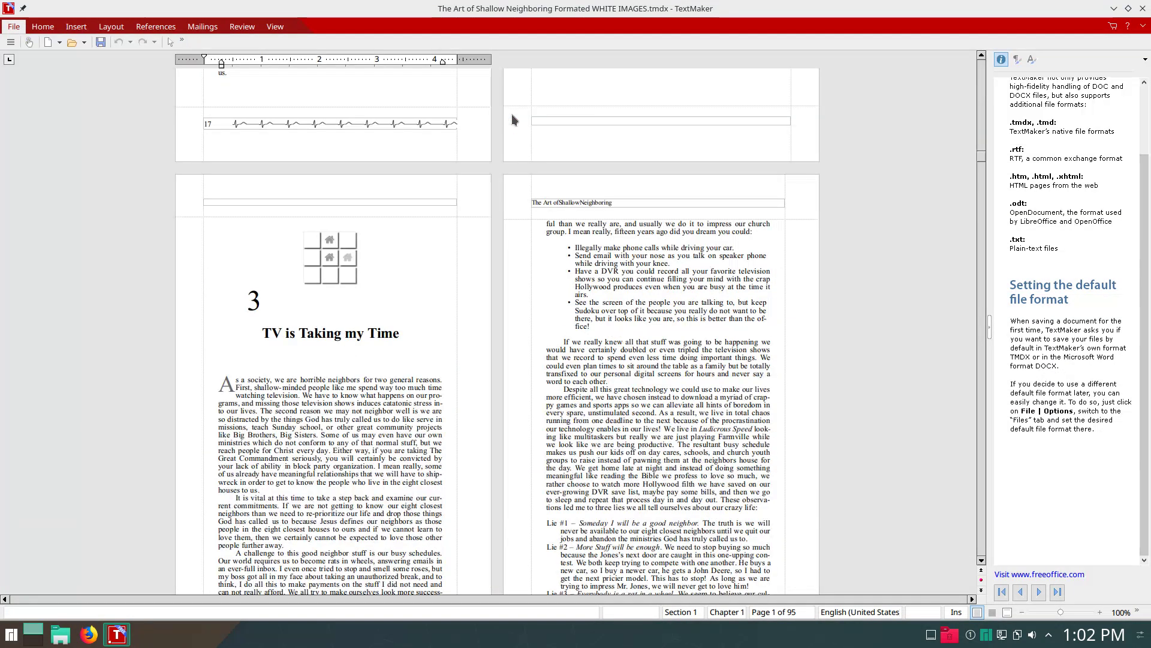
left_click(184, 43)
key("Escape")
Review the ribbon and classic designs in the user interface settings, keeping the current design.
right_click(389, 38)
key("Escape")
right_click(364, 45)
left_click(408, 65)
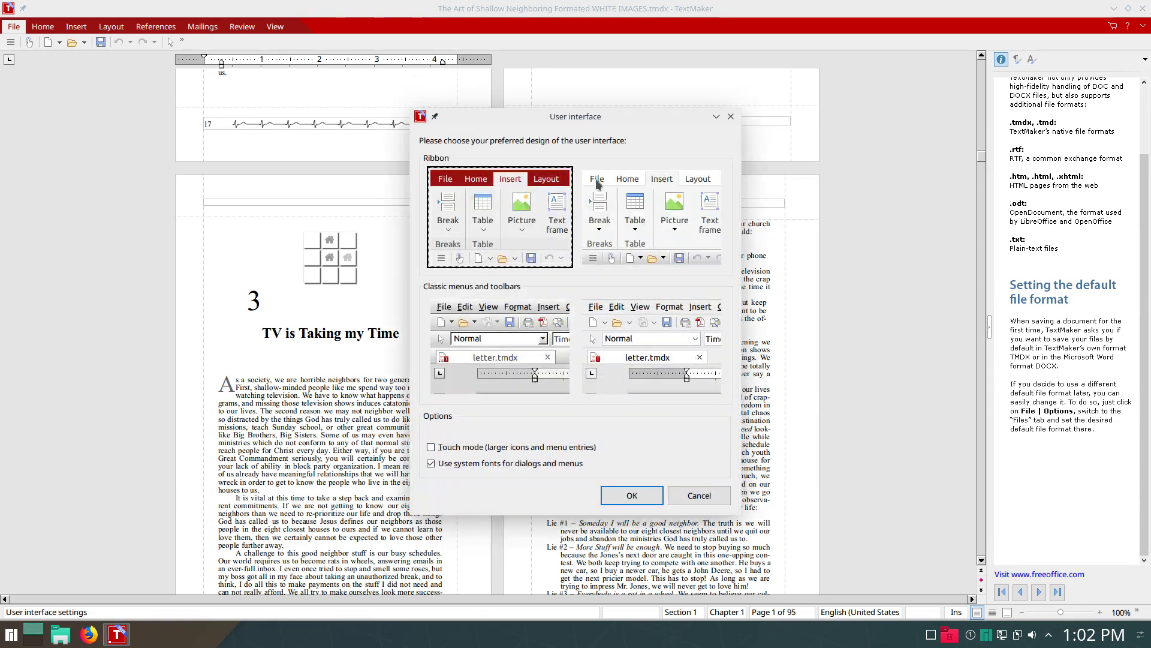
left_click(632, 495)
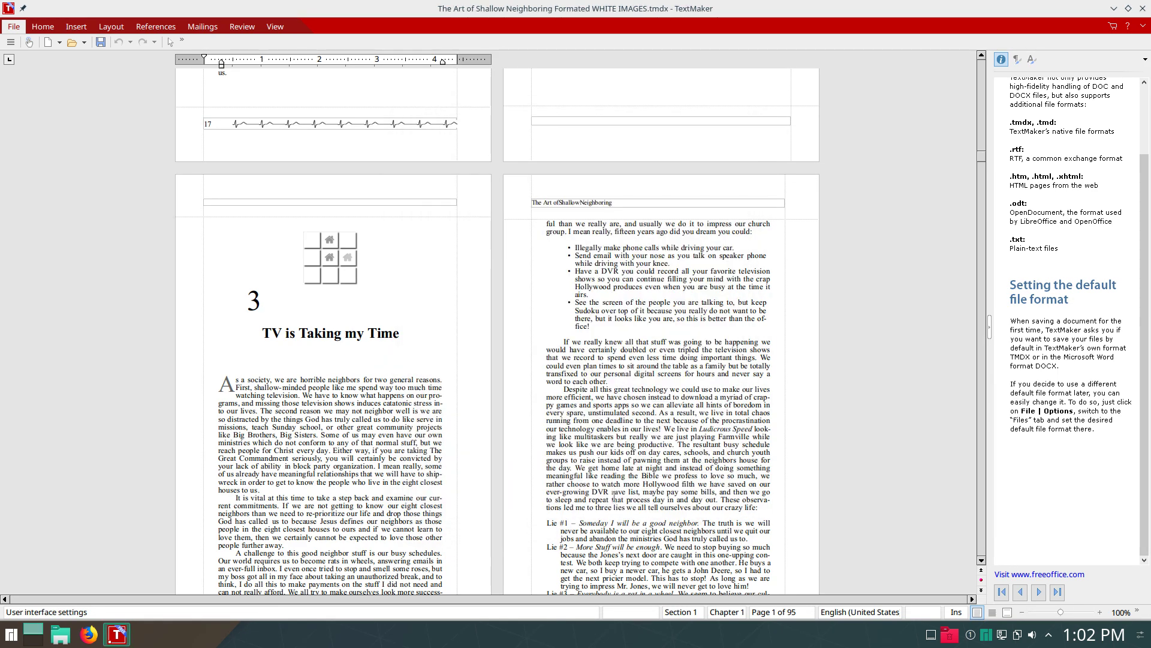
Look through the mailing, review and view commands with the ribbon minimized.
left_click(11, 43)
left_click(10, 46)
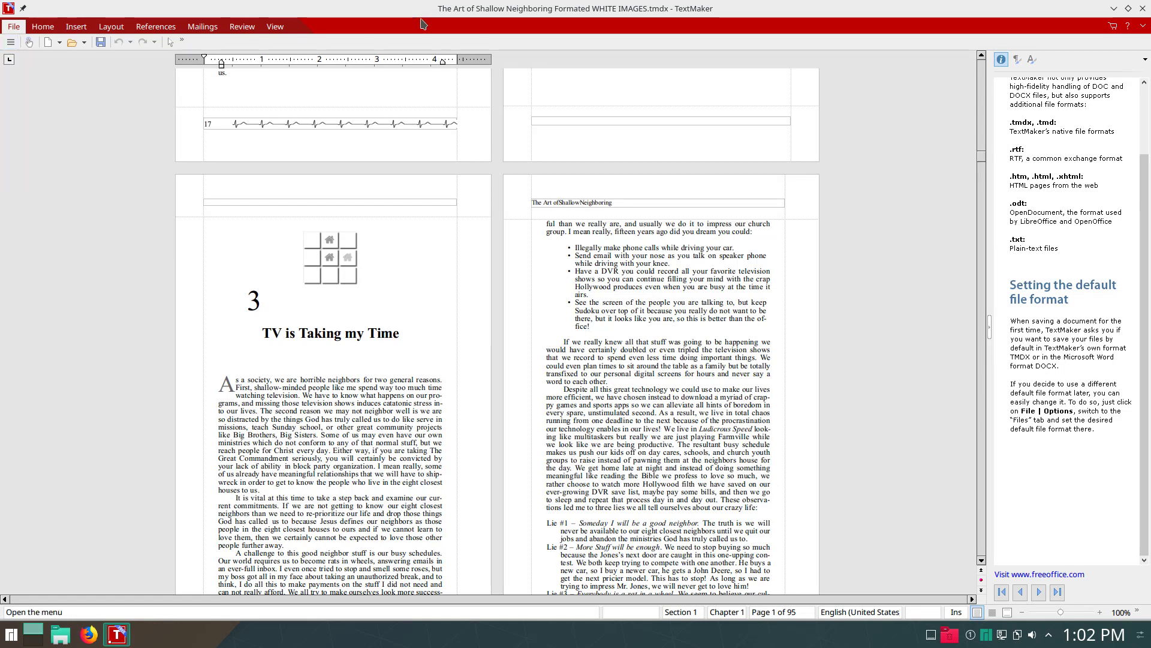
left_click(201, 29)
left_click(248, 29)
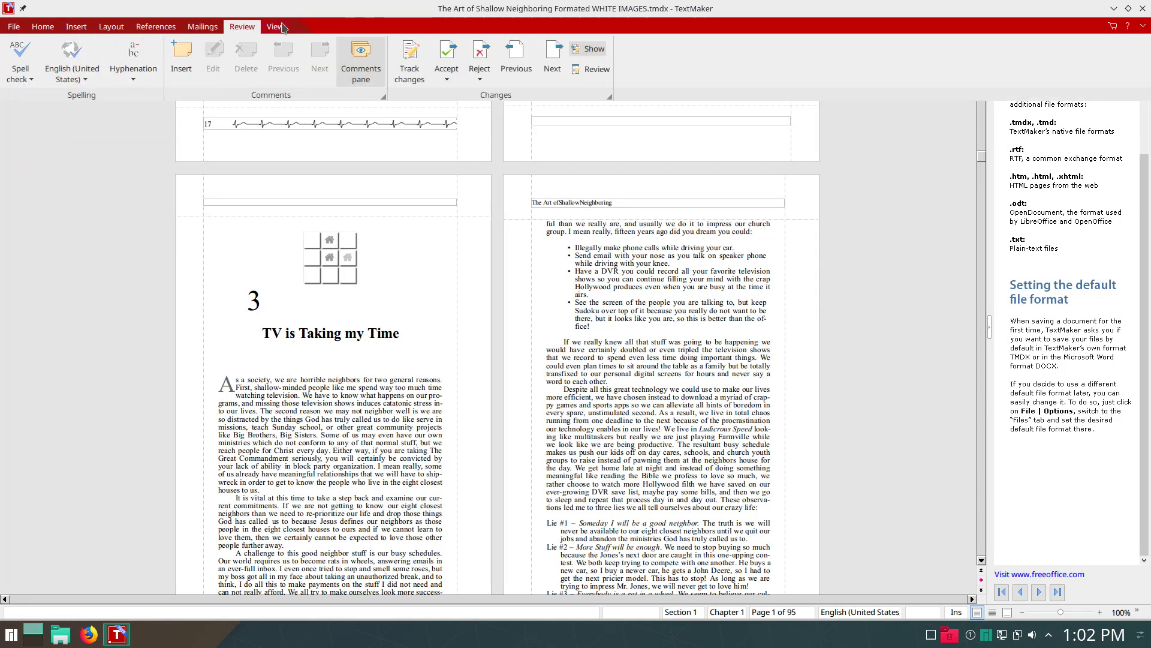
left_click(277, 27)
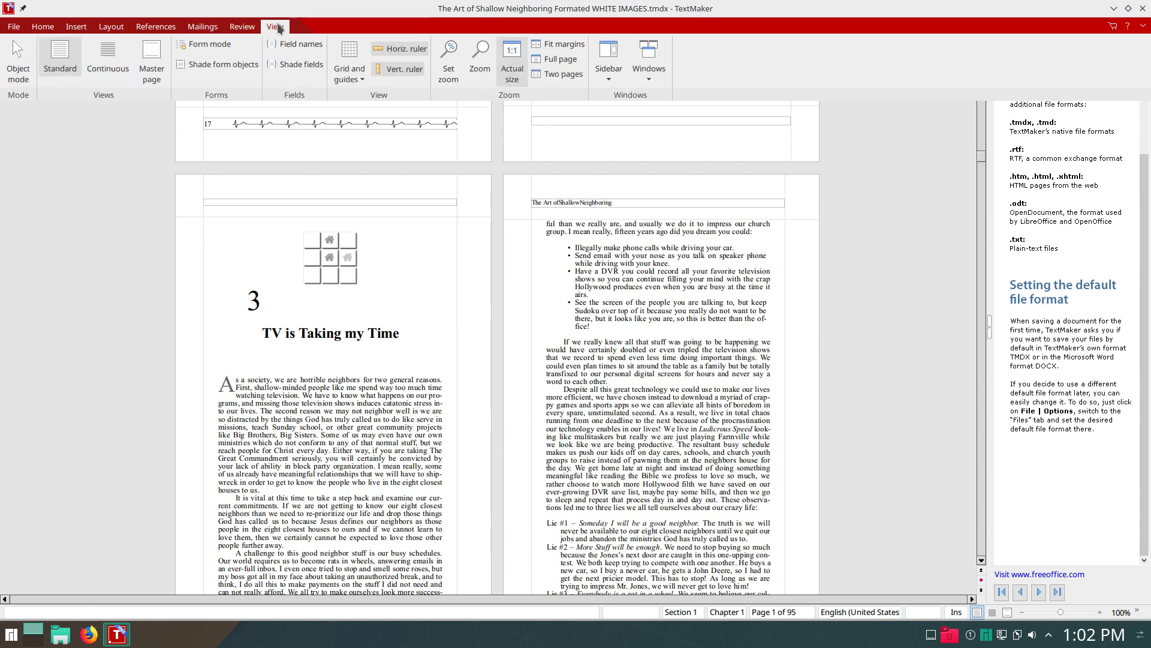
Turn off the minimized ribbon to restore the full ribbon.
left_click(14, 26)
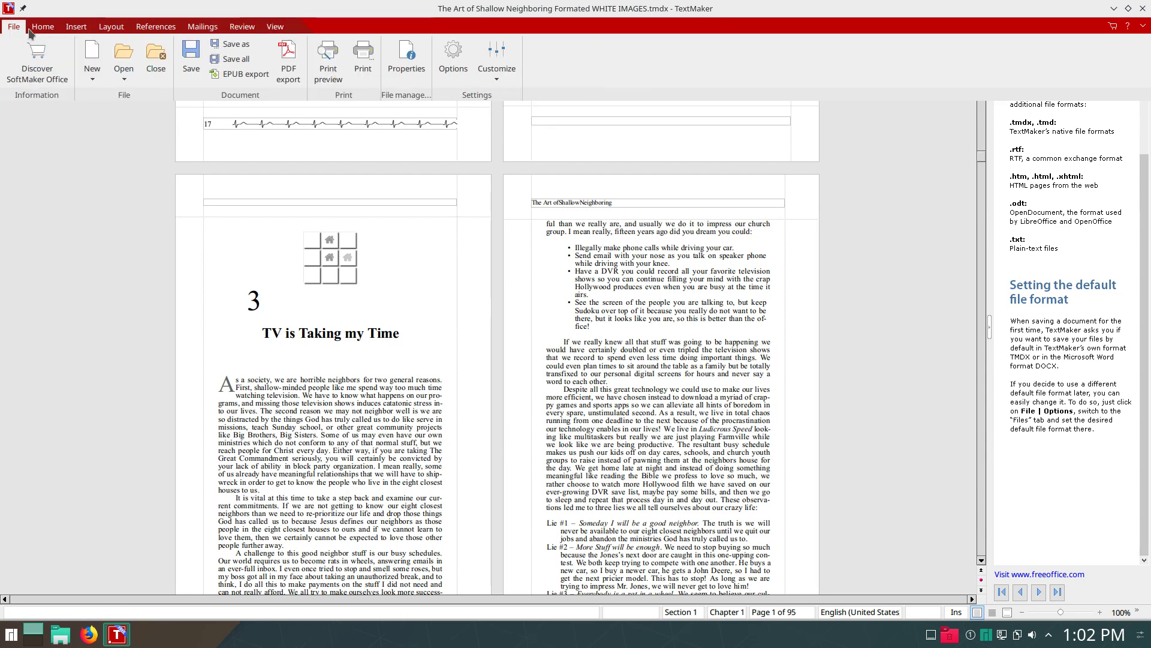
left_click(497, 72)
left_click(486, 113)
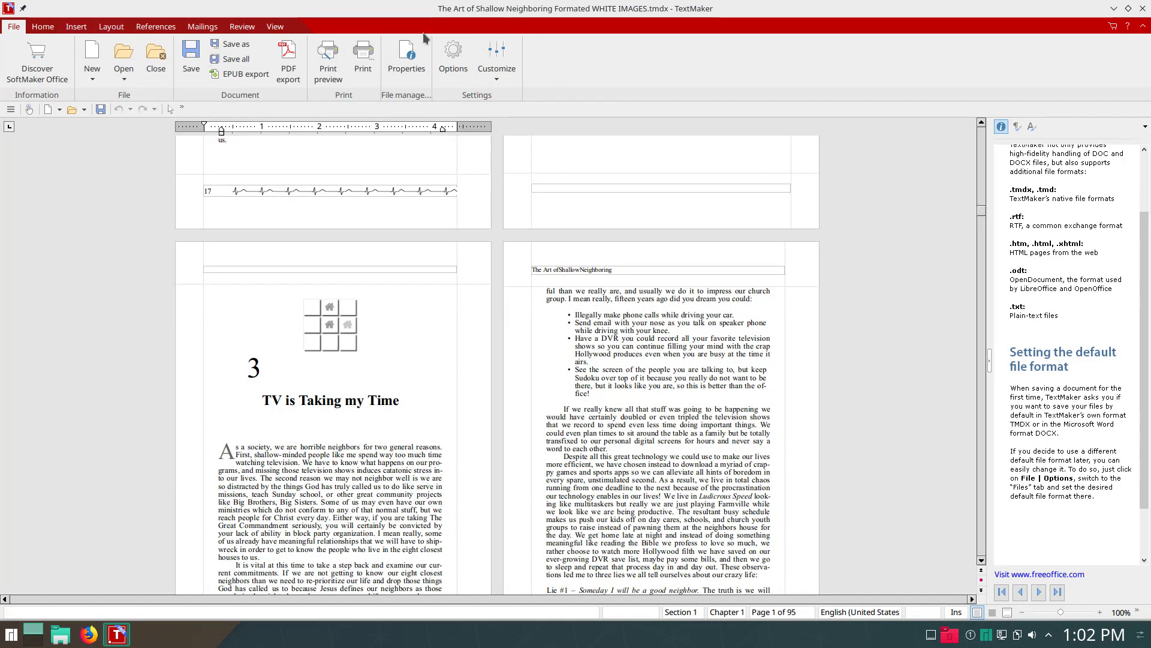
Place the cursor in the chapter 3 title "TV is Taking my Time" and view the character and paragraph style lists.
left_click(274, 27)
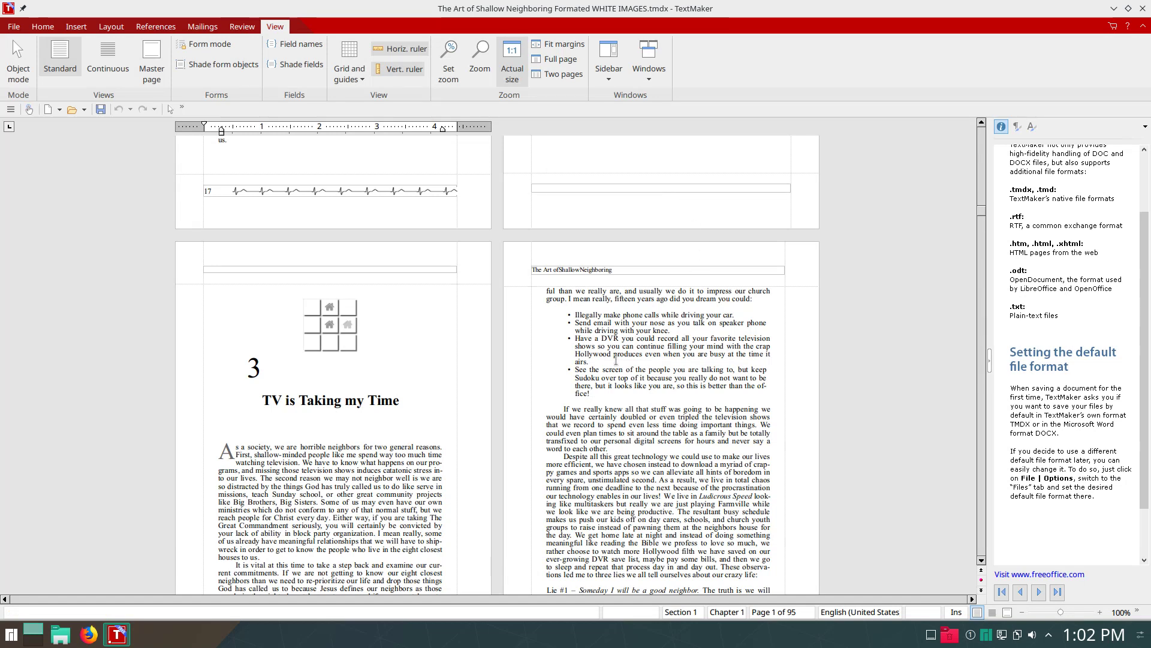
left_click(616, 360)
left_click(379, 389)
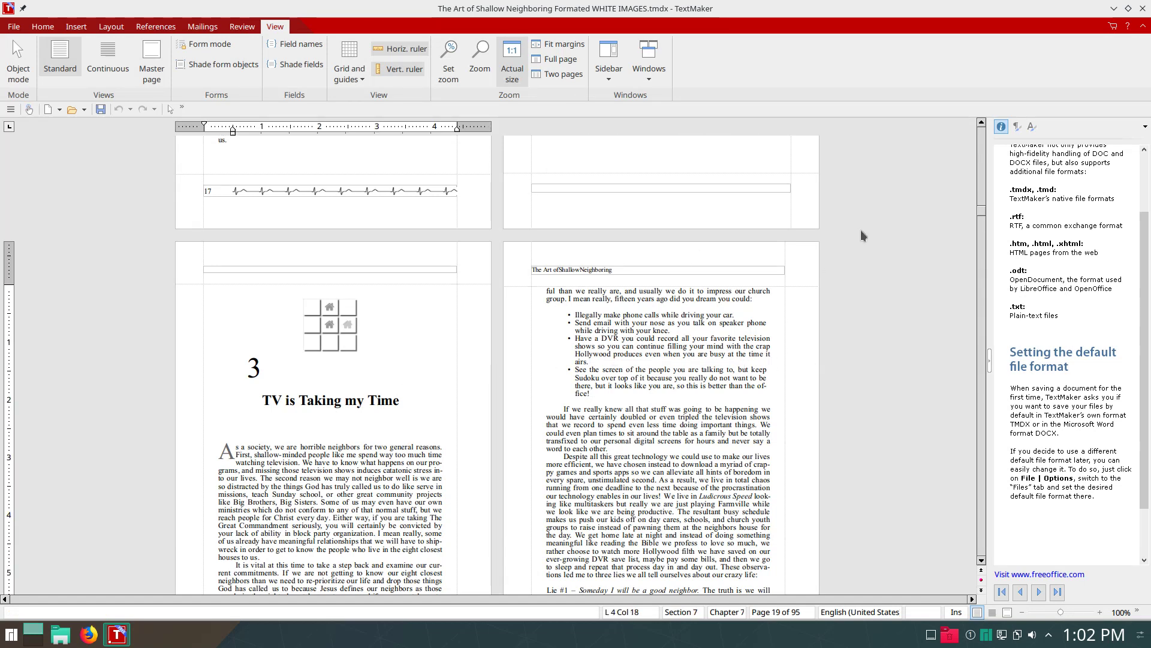
left_click(1017, 126)
left_click(1032, 127)
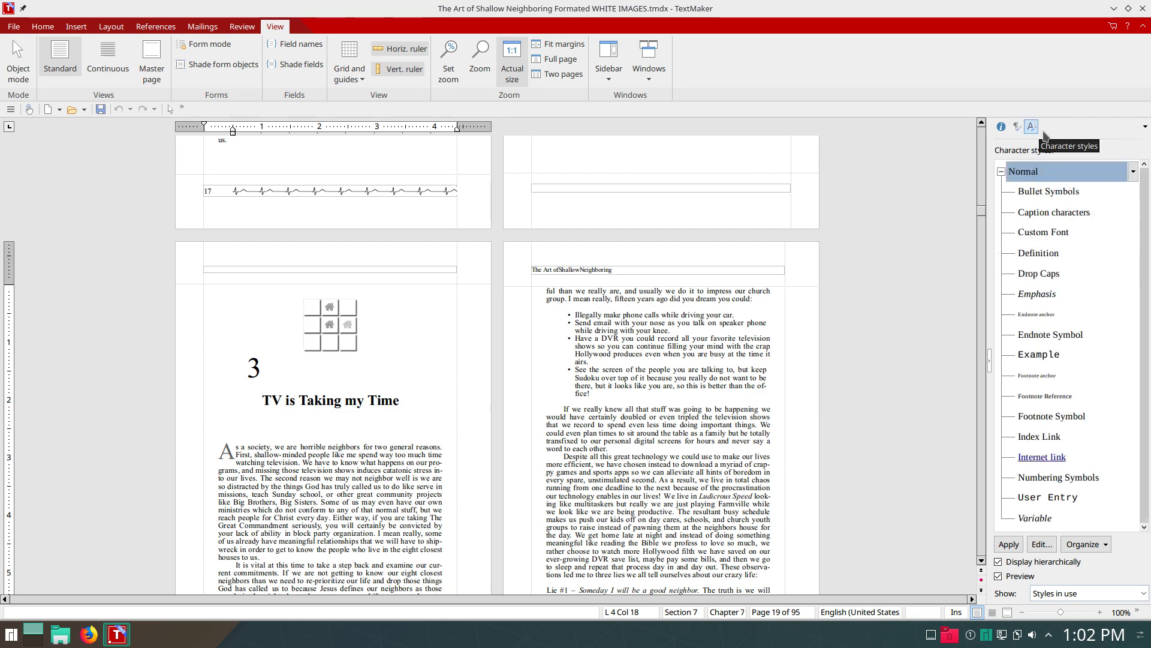
left_click(1017, 127)
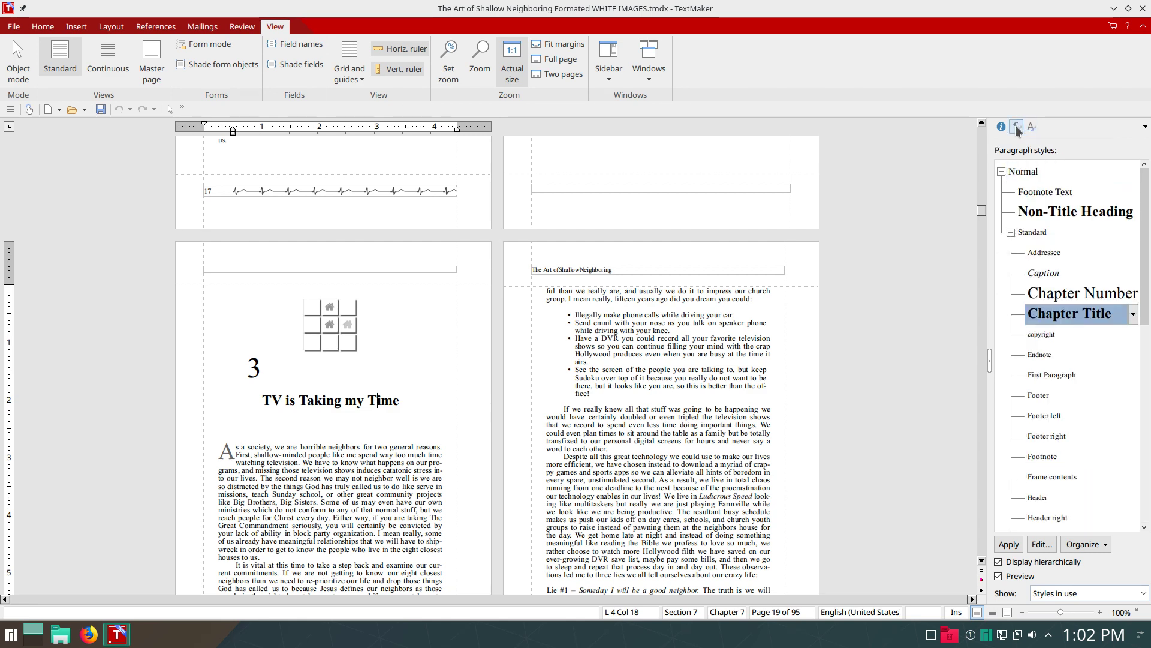
Check which paragraph styles are assigned to chapter 3's title, its first paragraph and its chapter number.
scroll(355, 424, "down", 1)
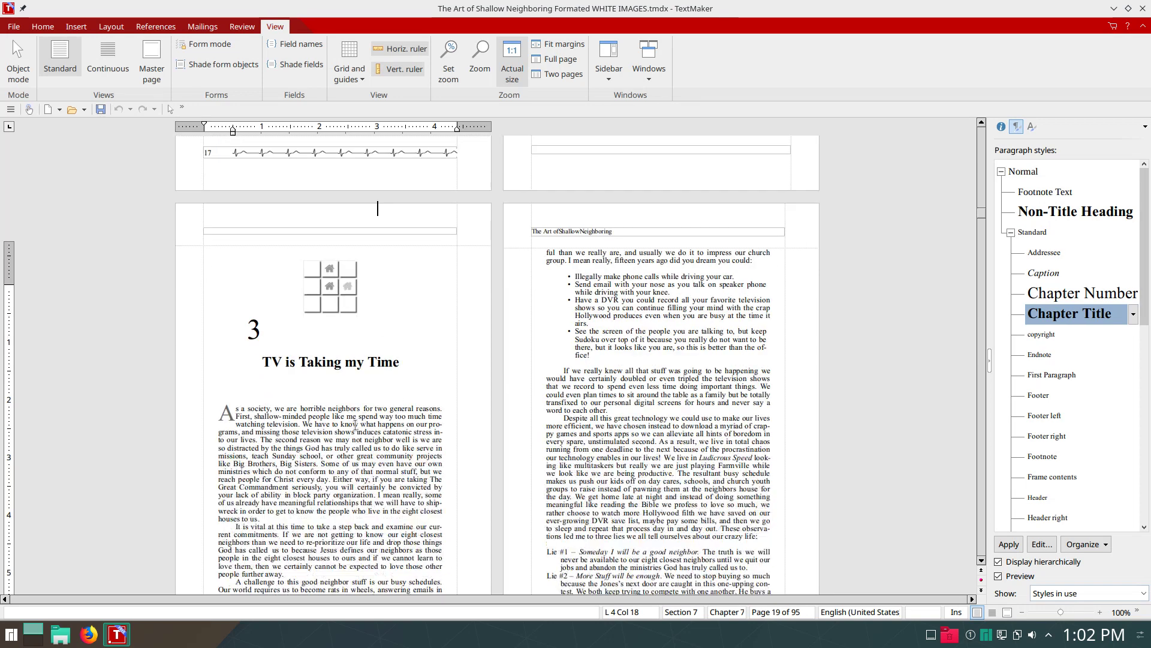
scroll(356, 425, "down", 4)
left_click(345, 286)
left_click(359, 210)
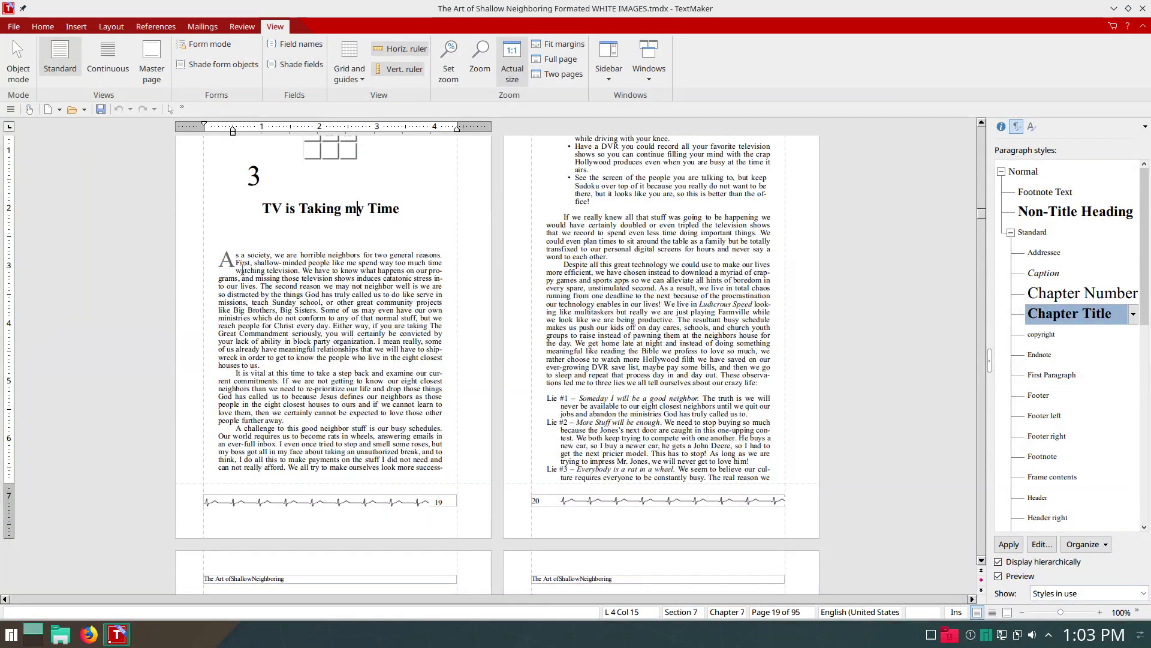
left_click(226, 262)
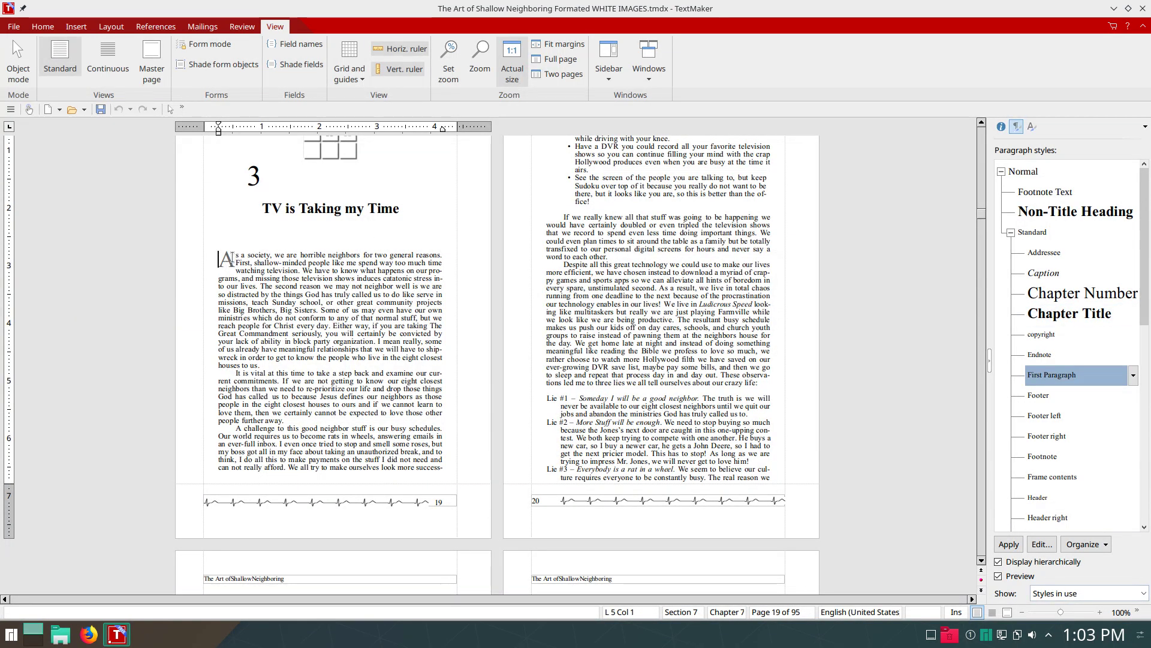
scroll(261, 183, "up", 4)
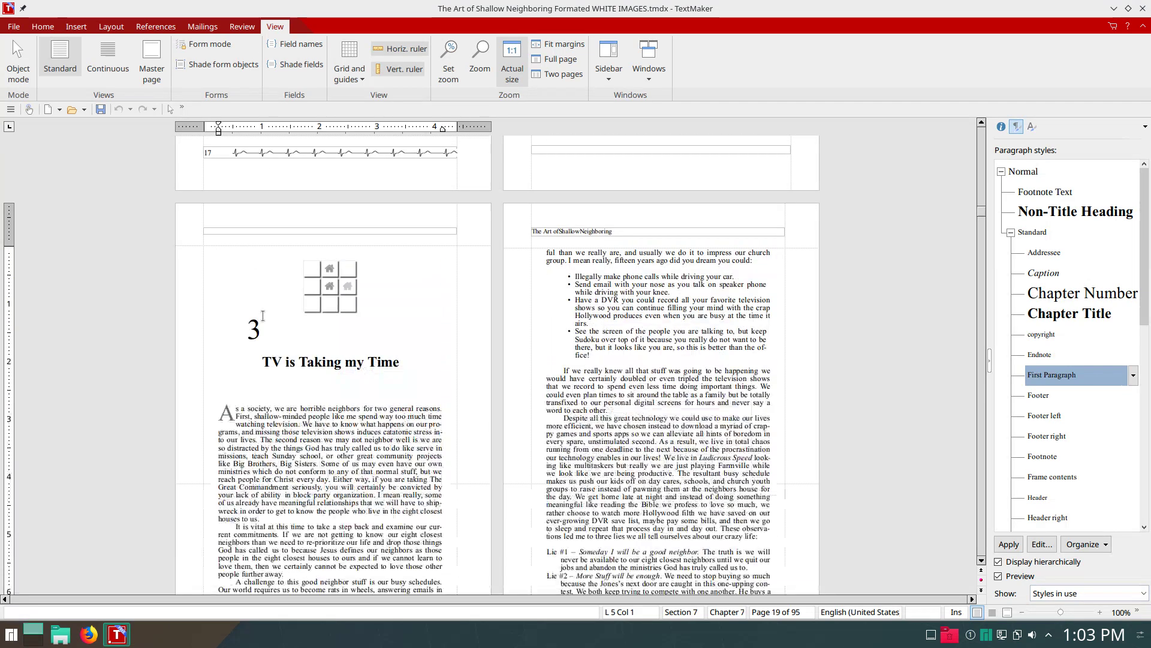
left_click(251, 337)
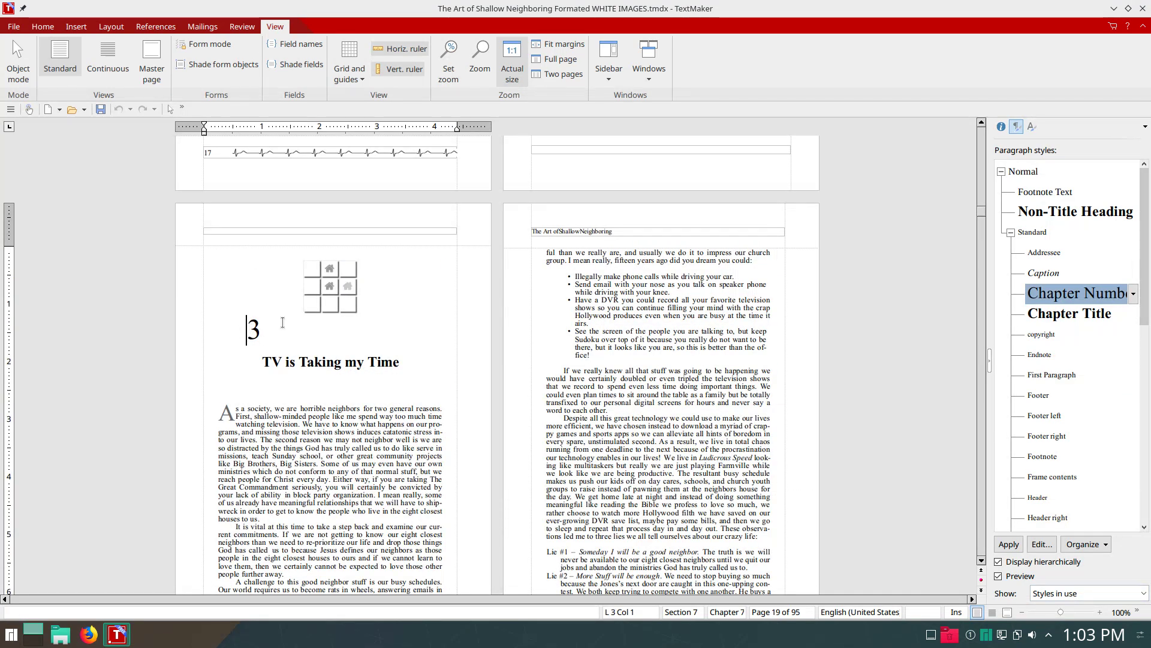
Look through the pages after chapter 3 up to the opening of chapter 4.
scroll(383, 328, "down", 20)
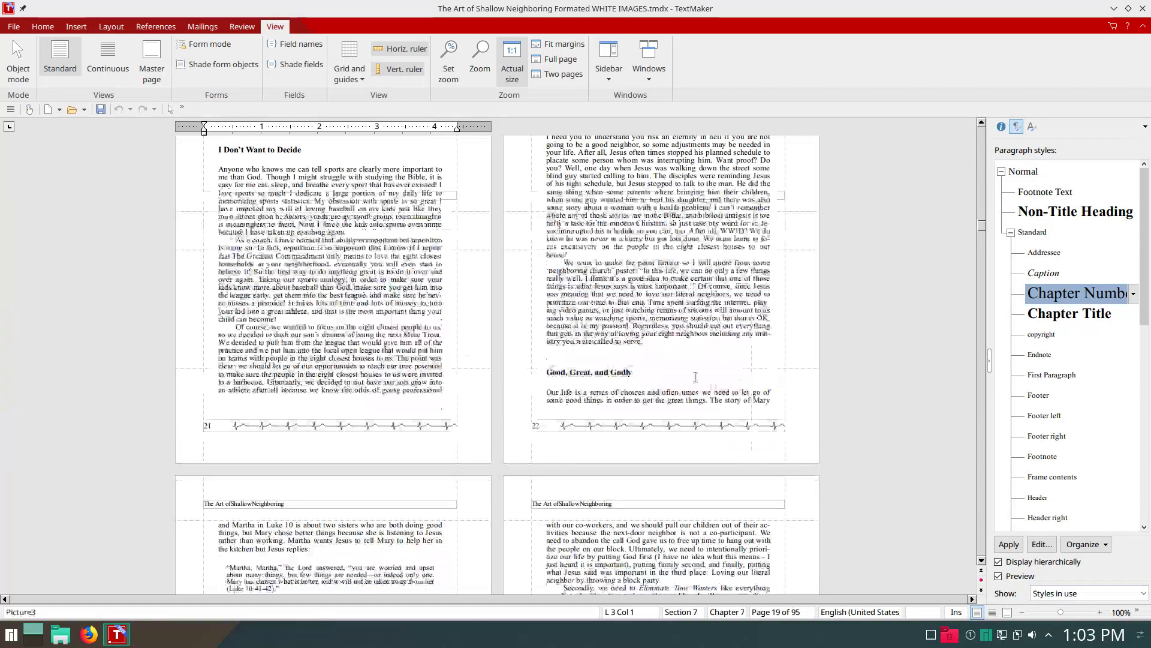
scroll(678, 367, "down", 20)
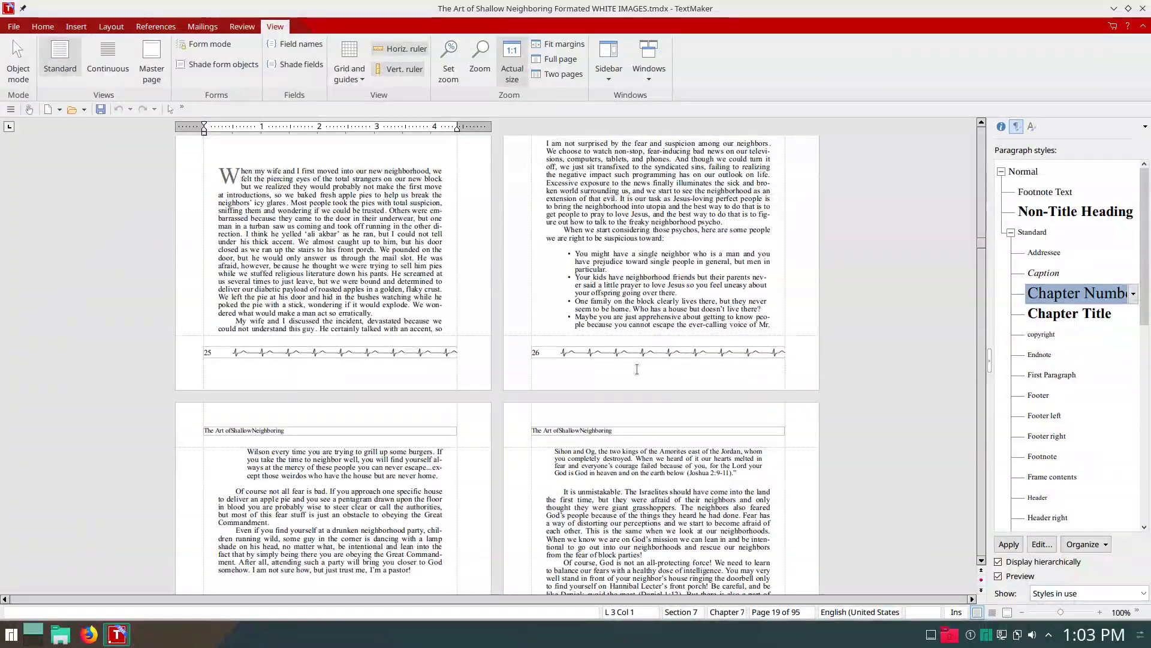
scroll(637, 367, "up", 10)
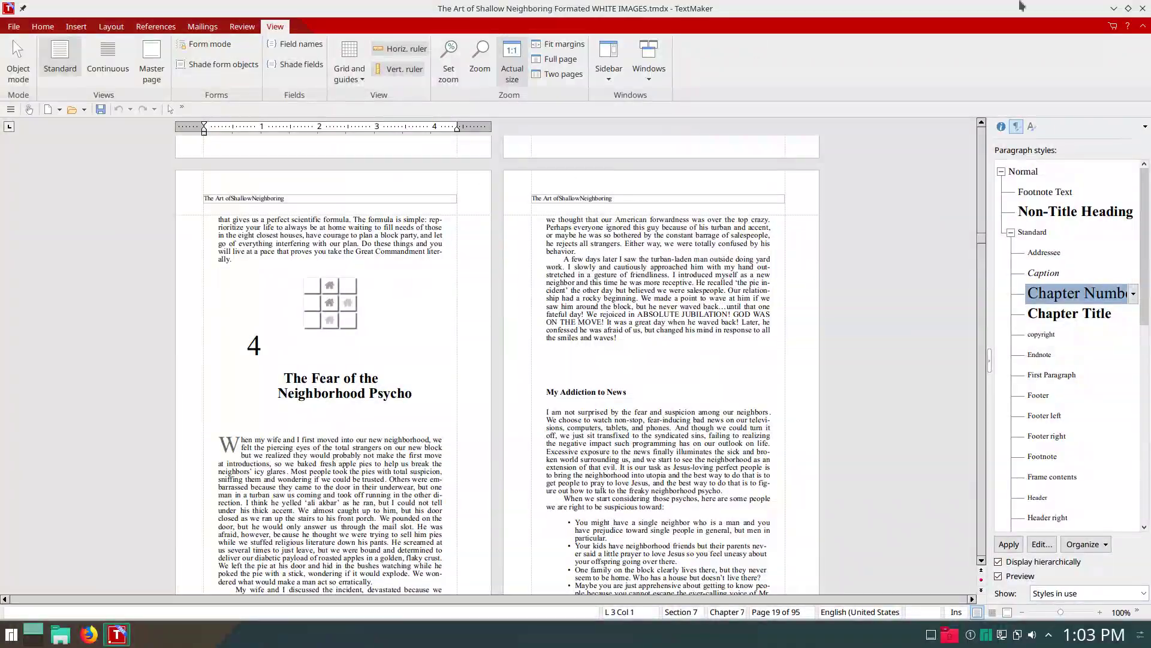
Close TextMaker and open the desktop file "The Art of Shallow Neighboring Formated WHITE IMAGES.odt" in LibreOffice Writer, zoomed to 100%.
left_click(1143, 8)
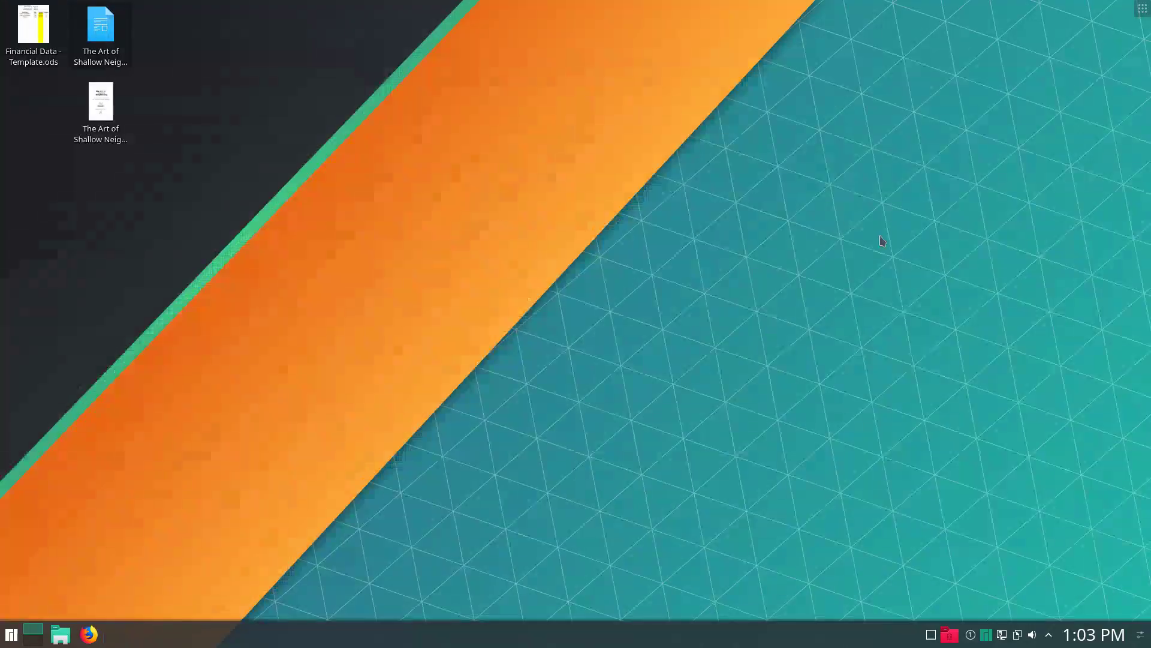
double_click(105, 60)
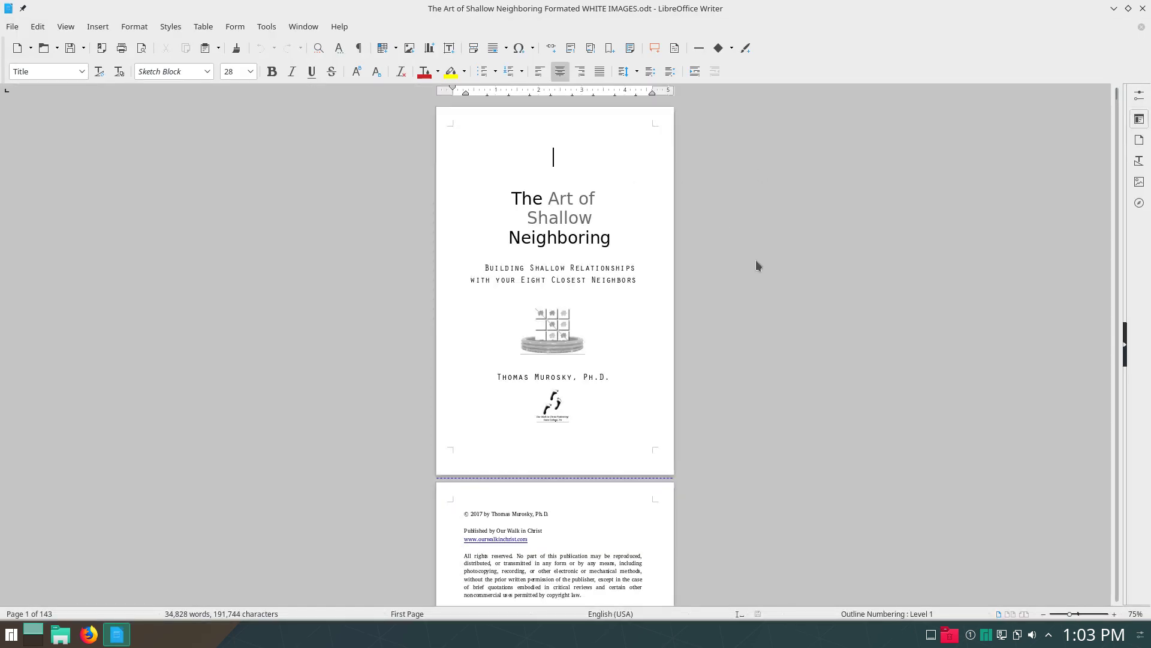
scroll(553, 307, "up", 2, "ctrl")
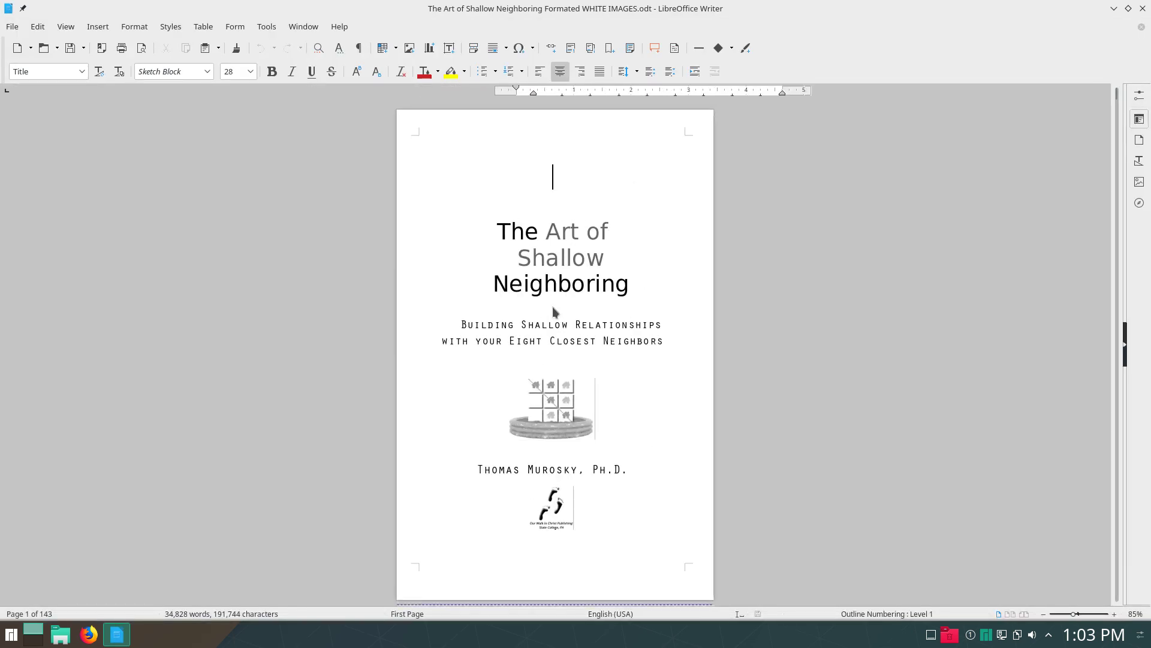
scroll(553, 307, "down", 5)
scroll(553, 308, "down", 12)
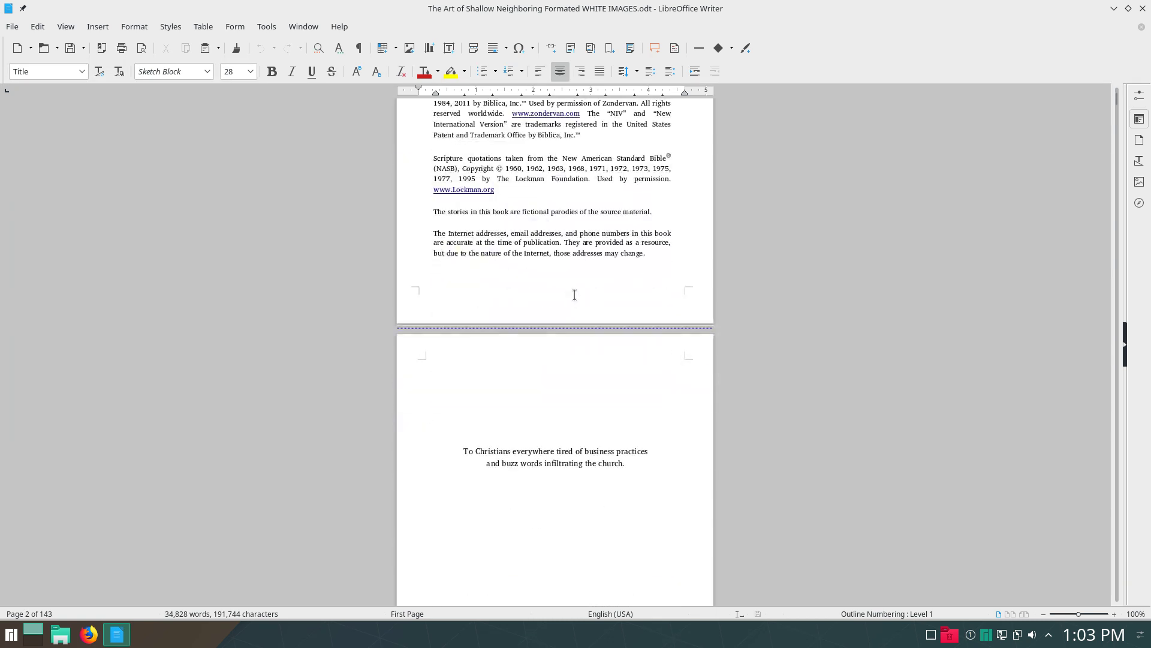
Show the Navigator and expand its headings down to the chapters listed beneath Acknowledgments.
left_click(1139, 202)
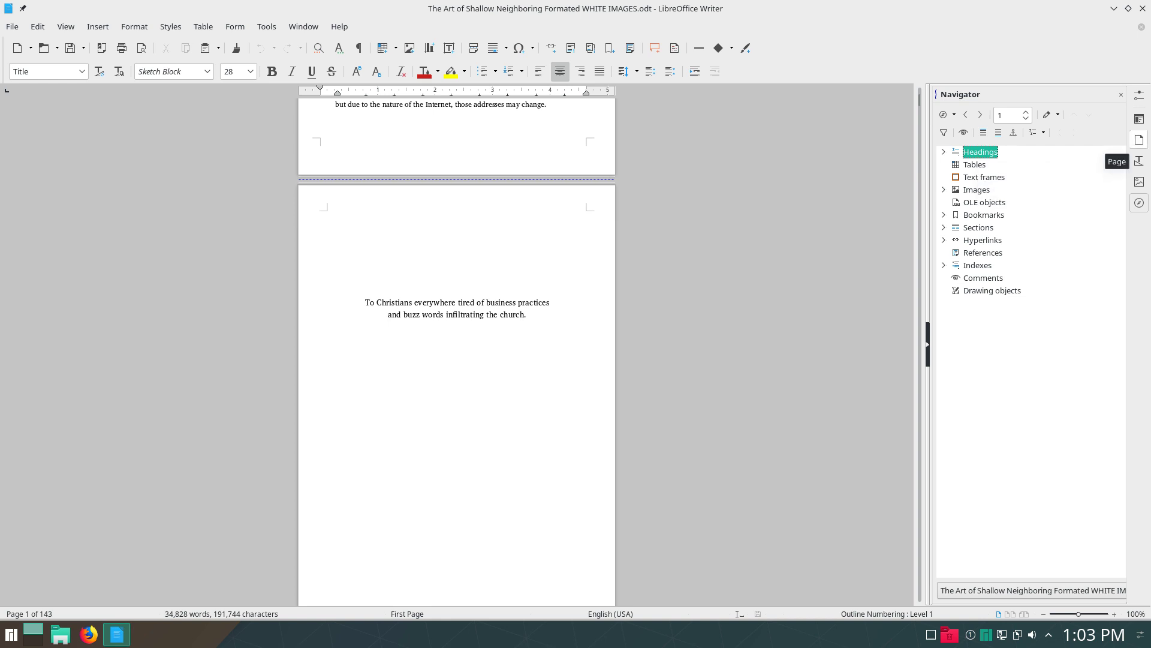
left_click(1140, 182)
left_click(1139, 181)
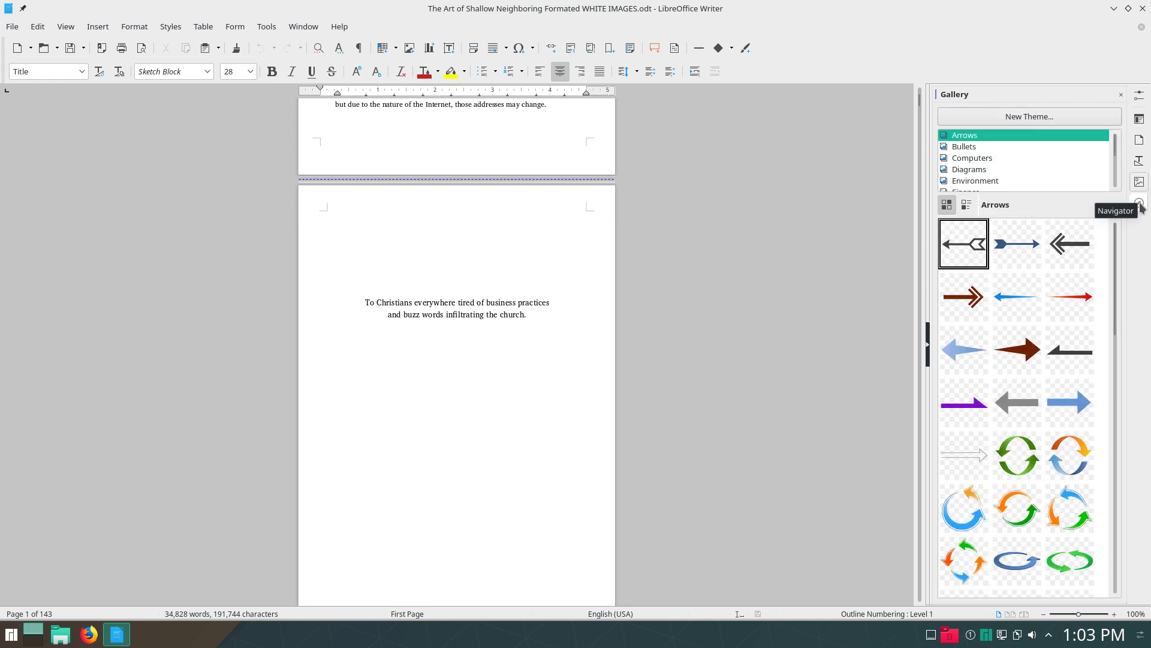
left_click(1140, 203)
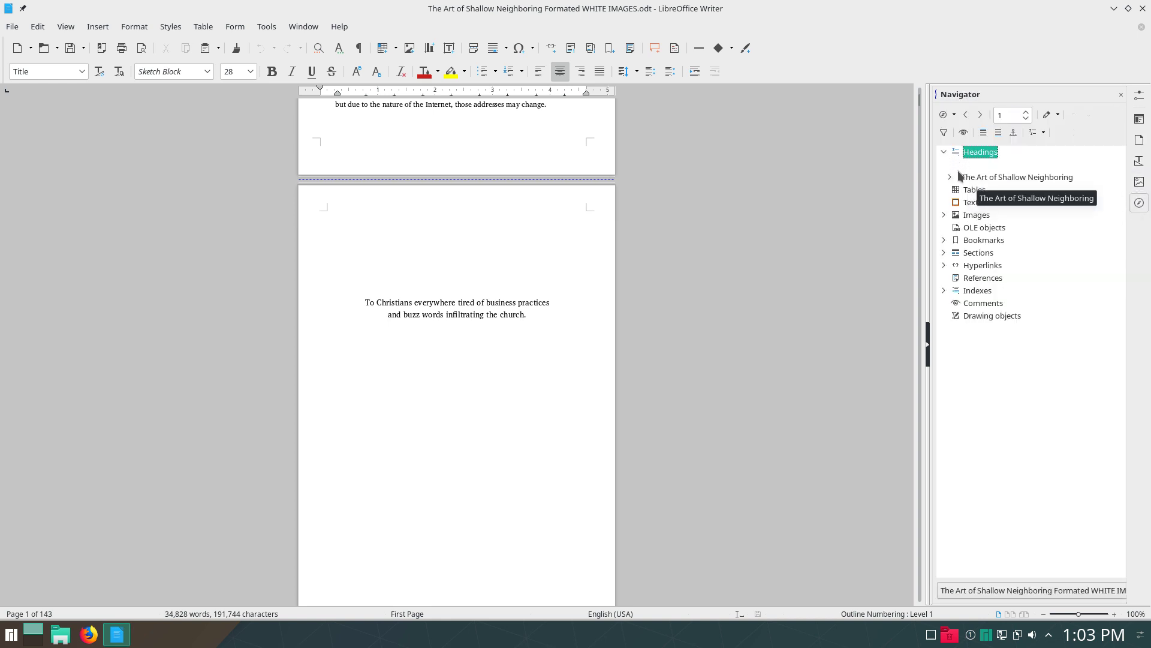
left_click(949, 177)
left_click(957, 190)
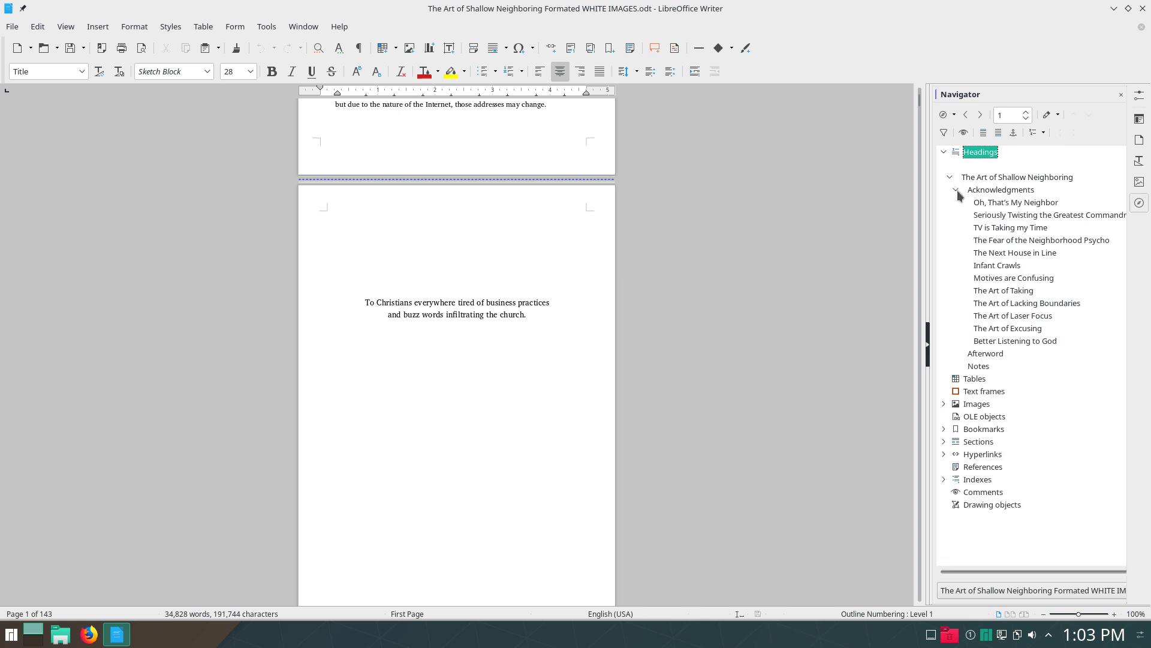
Go to the heading "Seriously Twisting the Greatest Commandment" and examine the page transition from chapter 1 to chapter 2.
left_click(1001, 218)
double_click(1001, 220)
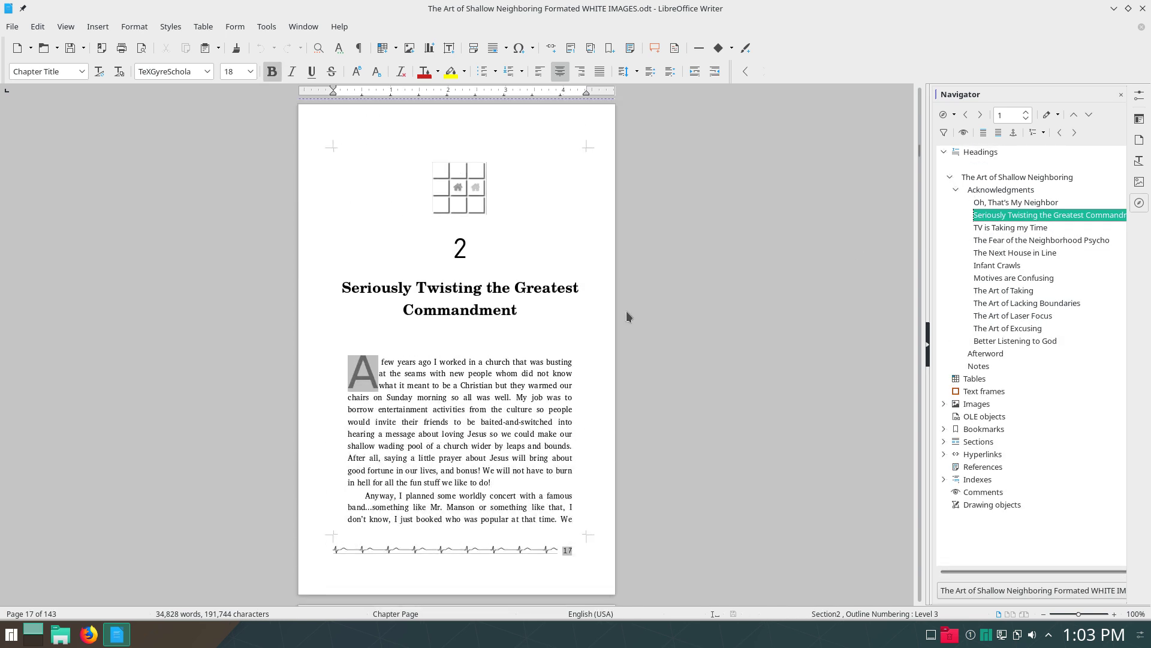
scroll(560, 298, "down", 8)
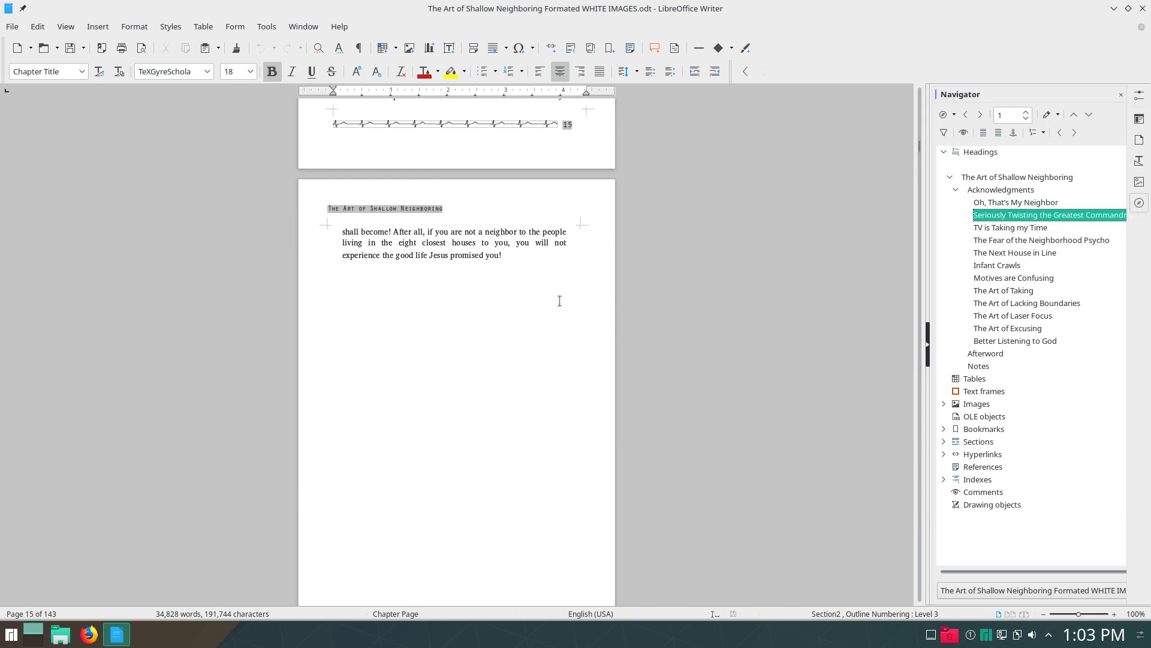
scroll(553, 363, "down", 1)
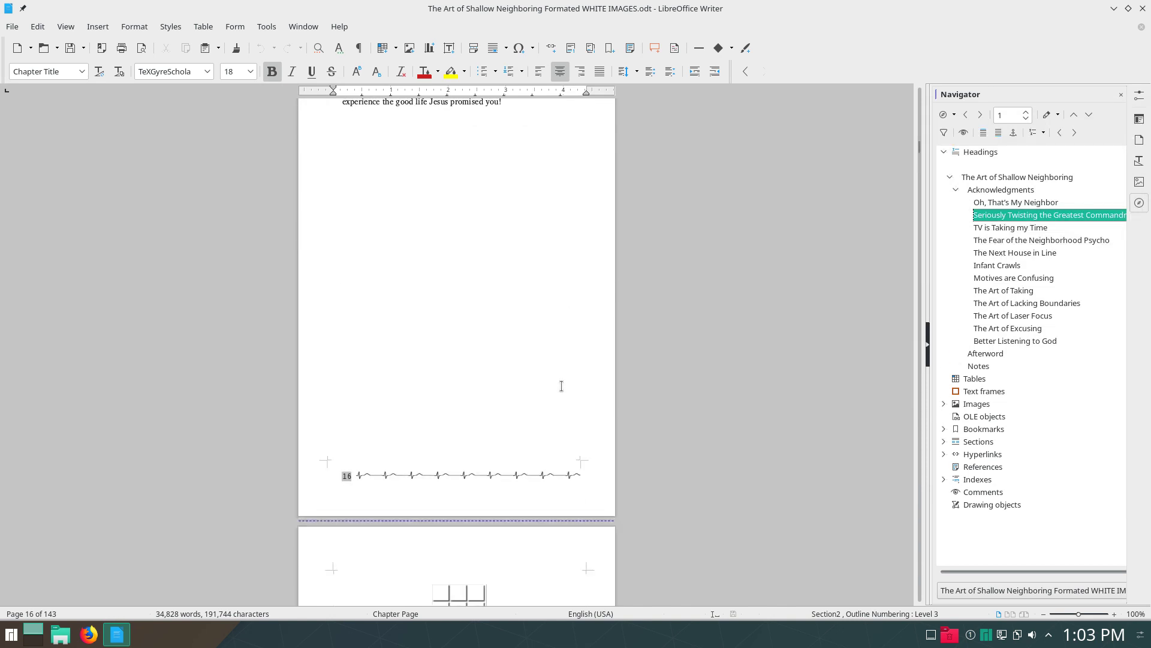
scroll(659, 279, "up", 4)
left_click(642, 319)
scroll(642, 319, "up", 12)
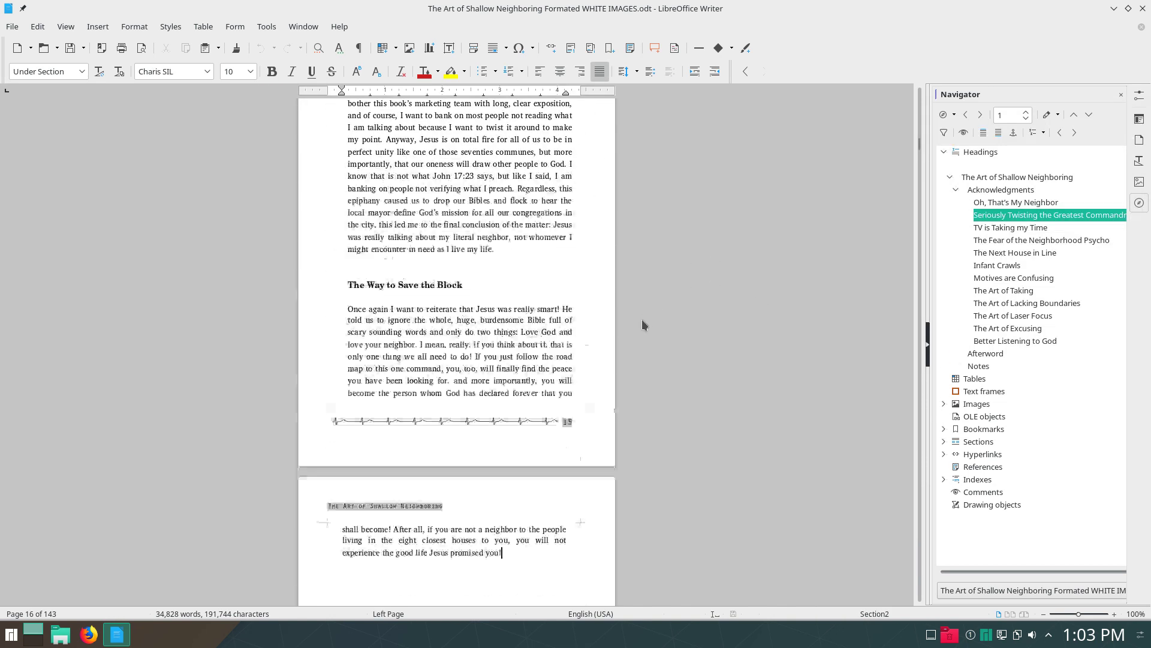
scroll(647, 323, "down", 6)
scroll(655, 333, "down", 10)
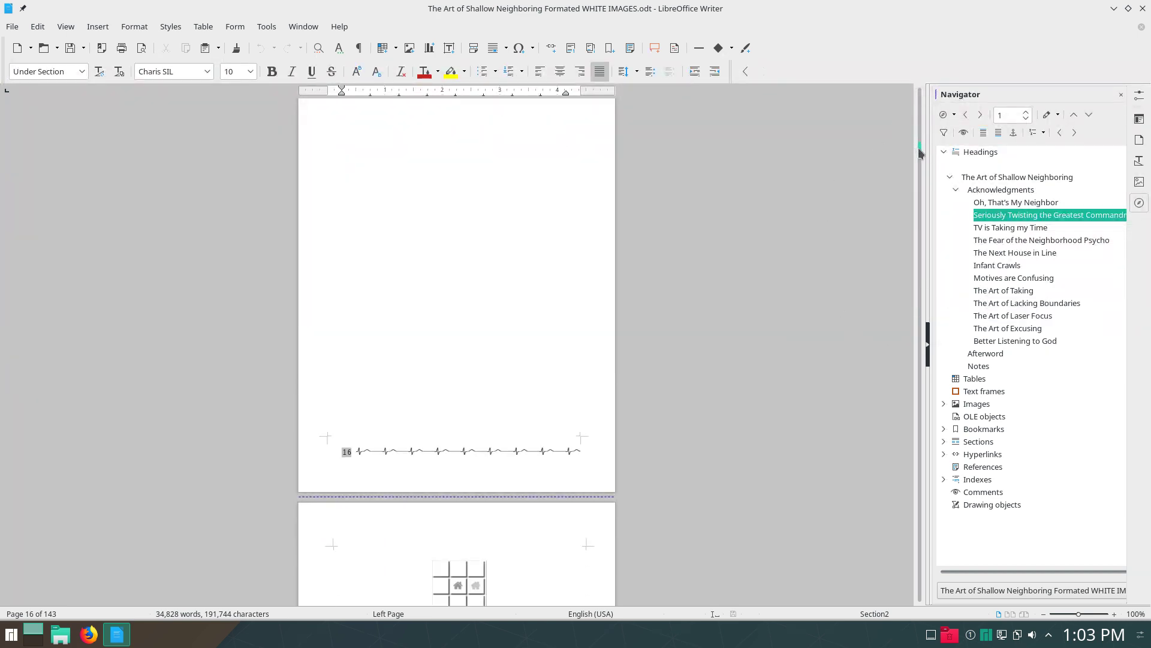
mouse_move(920, 150)
left_mouse_down()
mouse_move(918, 165)
mouse_move(915, 151)
left_mouse_up()
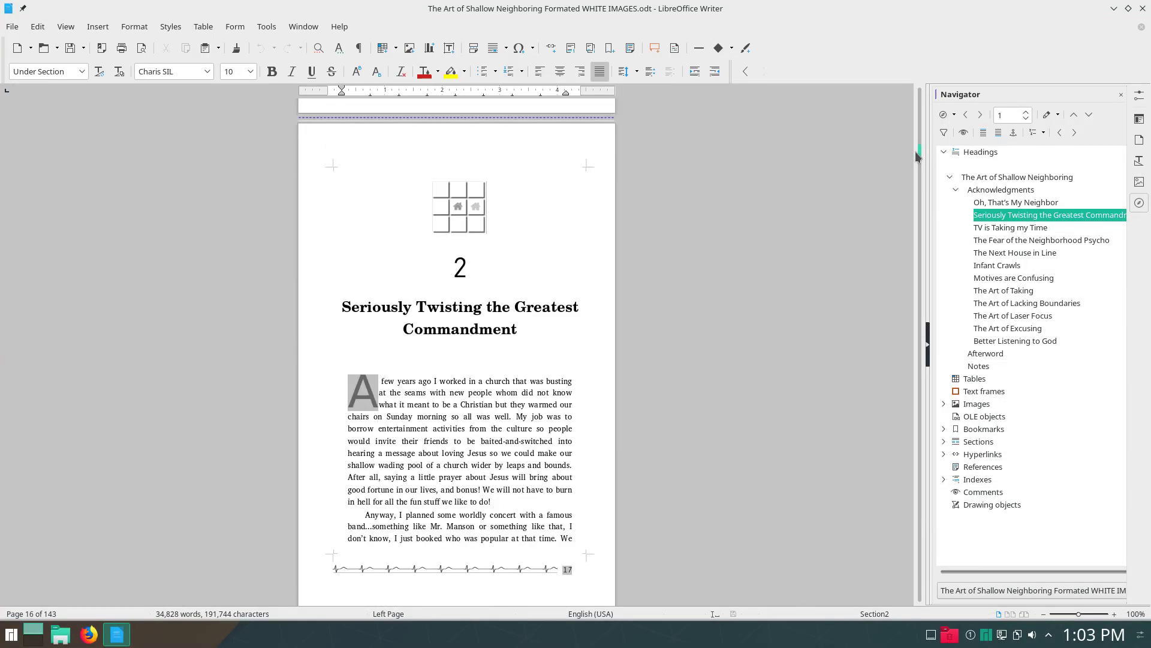
Go to the heading "The Fear of the Neighborhood Psycho" and examine the pages around the start of chapter 4.
double_click(1029, 241)
scroll(745, 300, "up", 10)
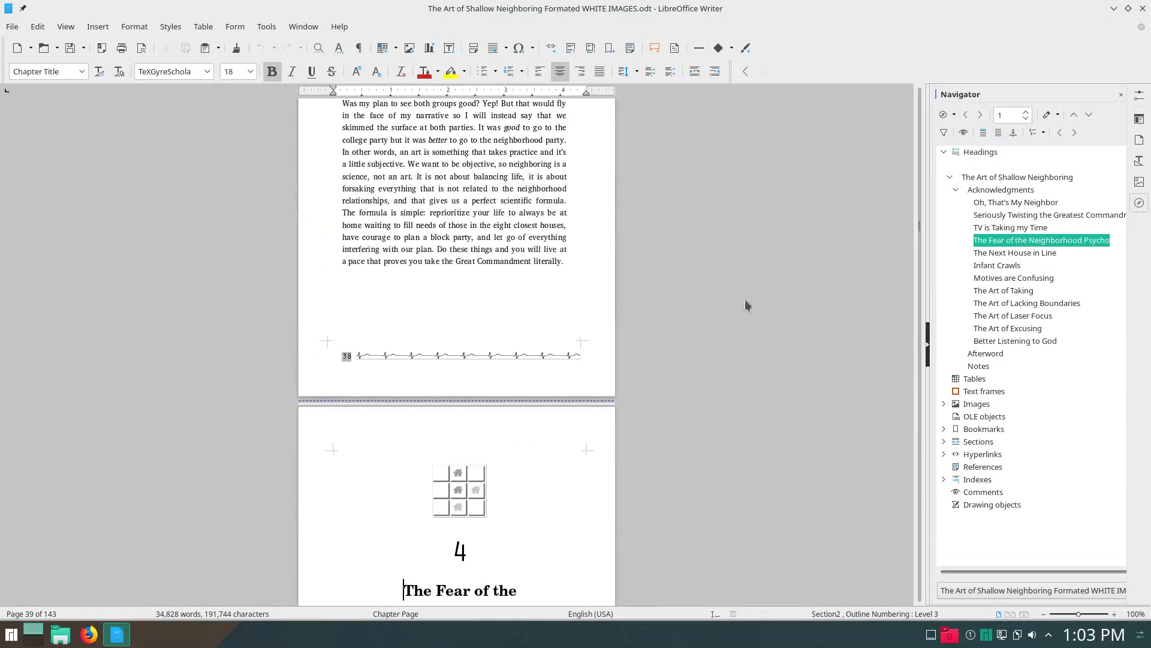
scroll(745, 300, "up", 8)
scroll(731, 298, "down", 20)
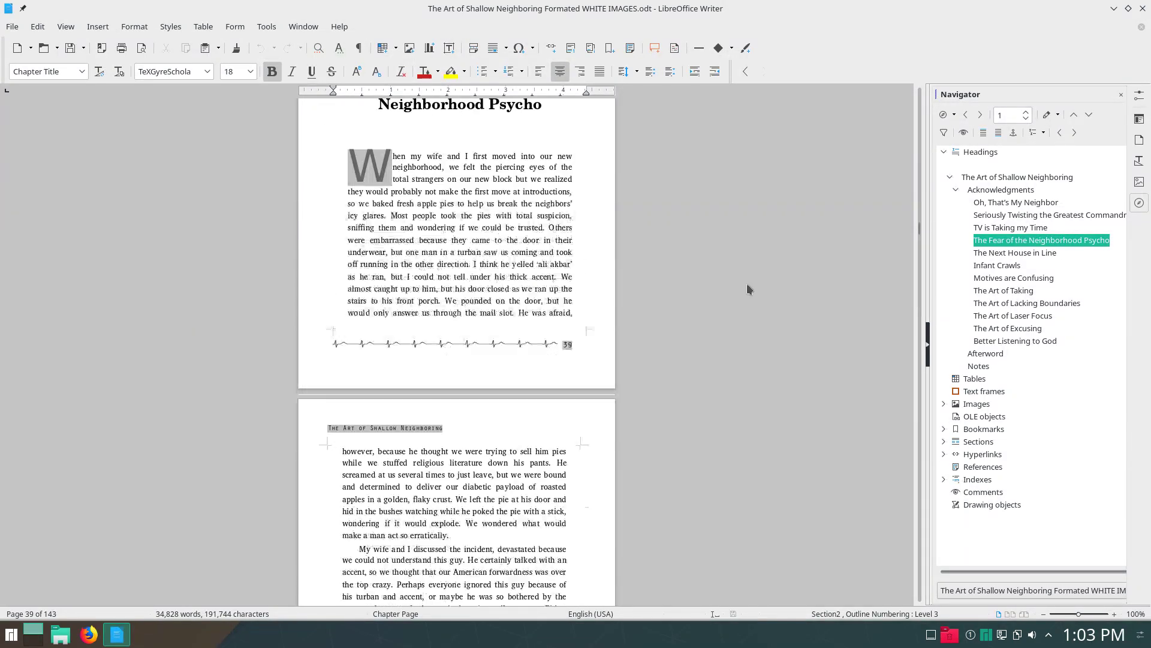
Zoom to 110%, place the cursor in chapter 4's first paragraph and show the paragraph styles list.
scroll(494, 219, "up", 1)
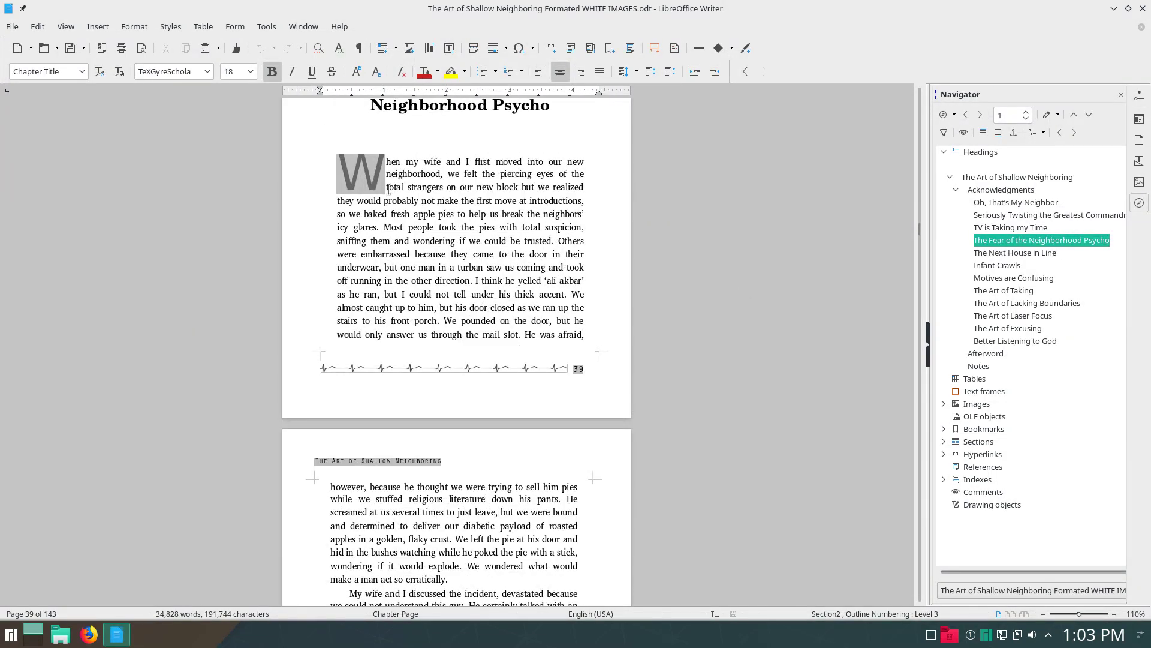
left_click(1142, 120)
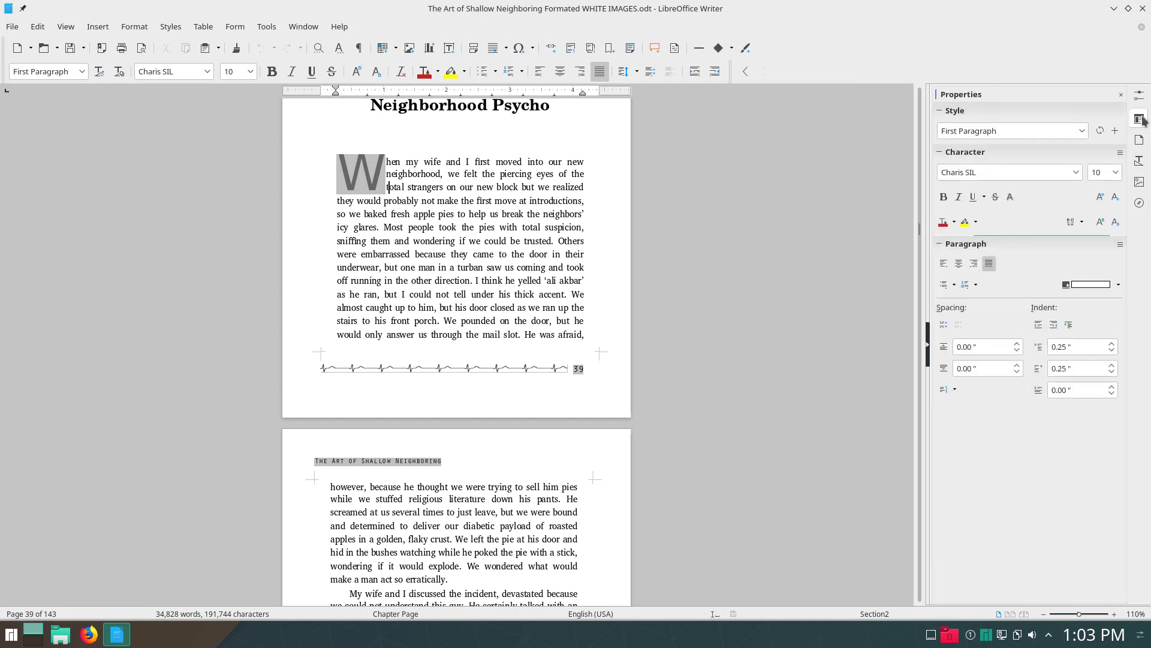
left_click(1141, 141)
left_click(1140, 161)
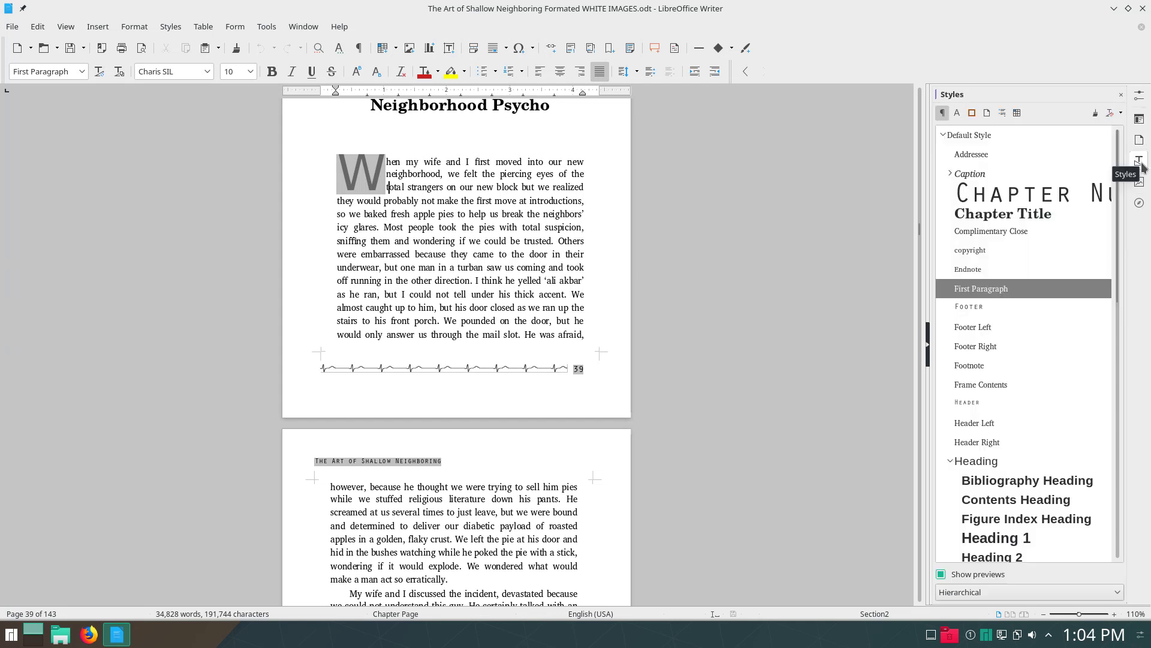
Browse the character, paragraph, frame, page, list and table style categories.
left_click(958, 113)
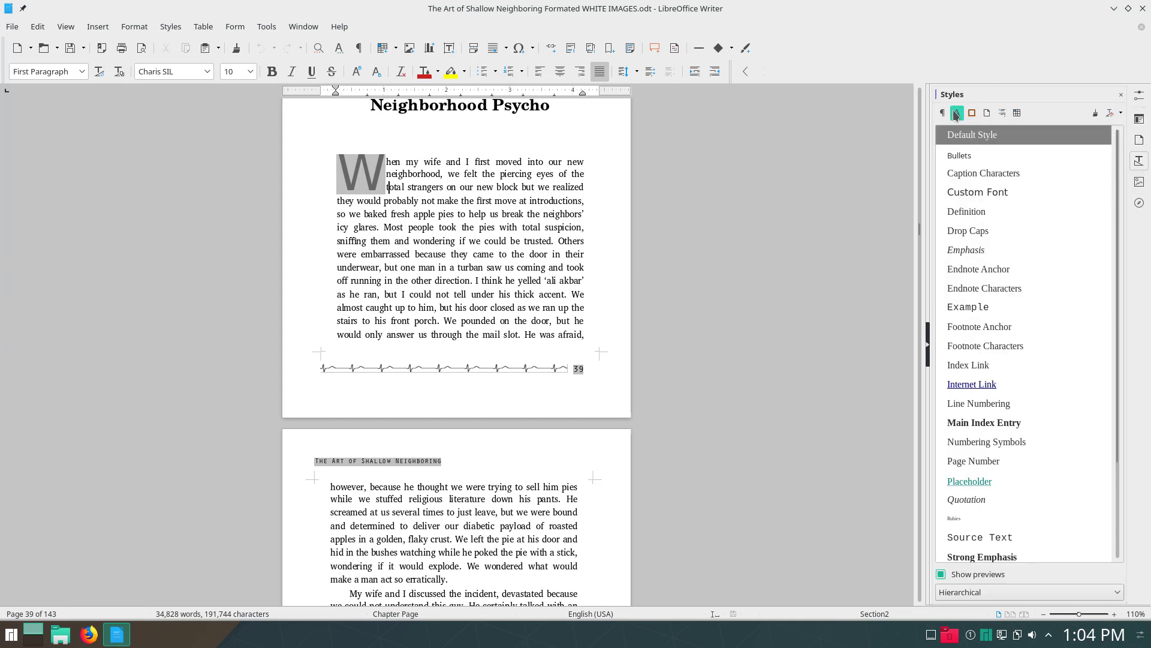
left_click(972, 113)
left_click(986, 114)
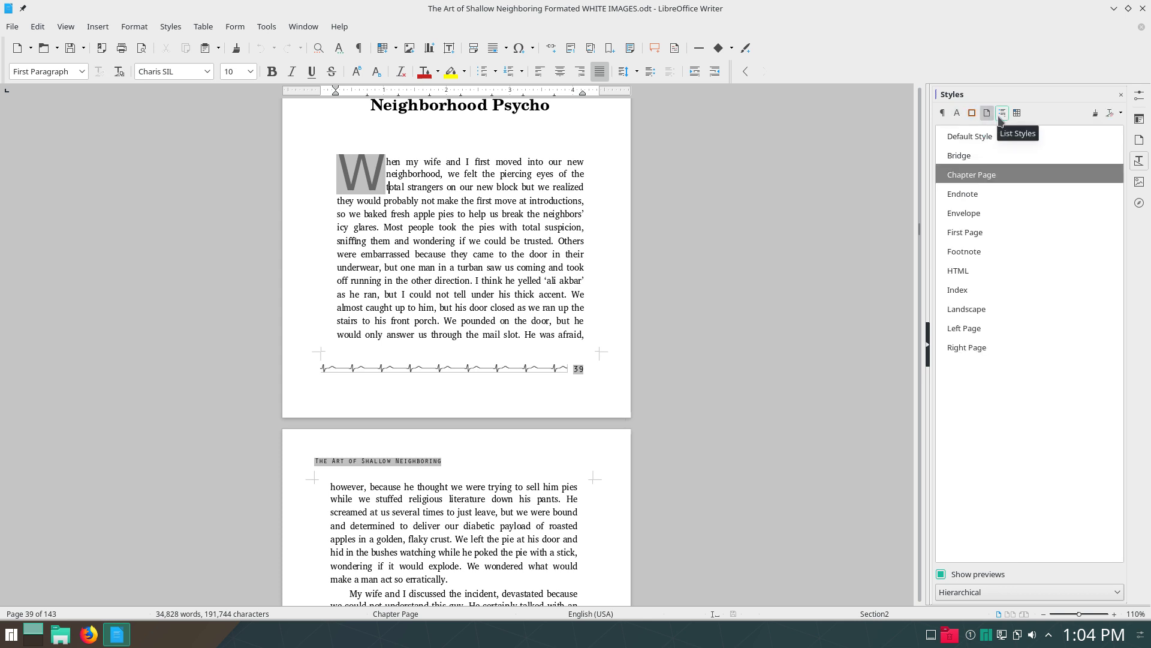
left_click(1002, 113)
left_click(1017, 113)
left_click(974, 114)
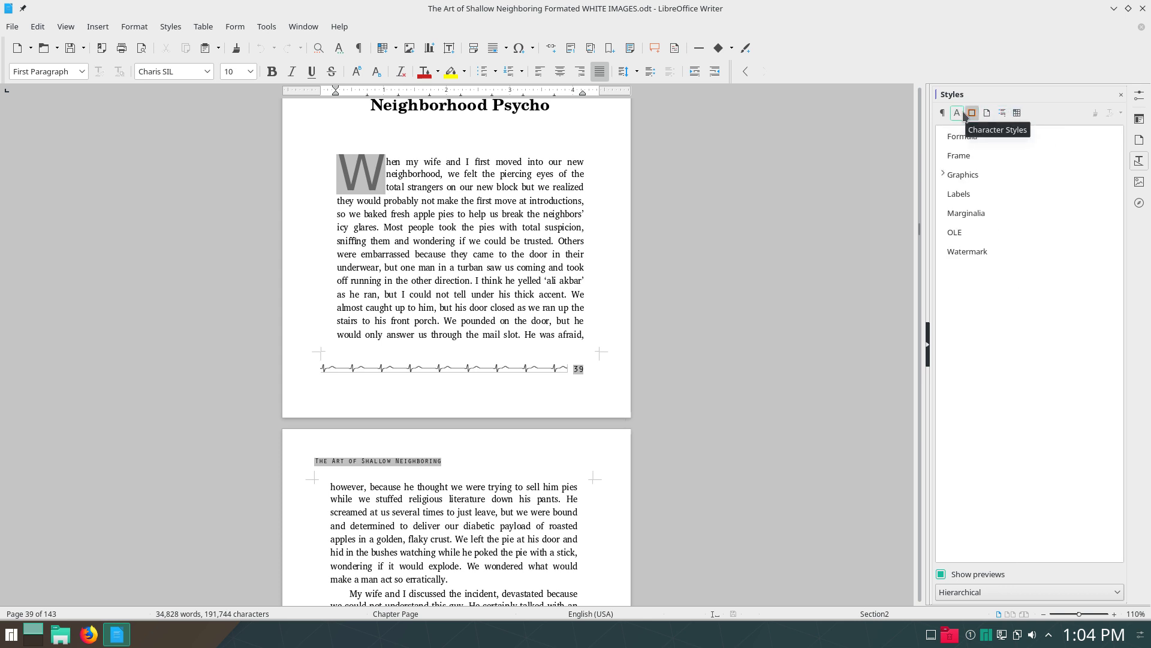
left_click(958, 114)
left_click(943, 113)
left_click(957, 114)
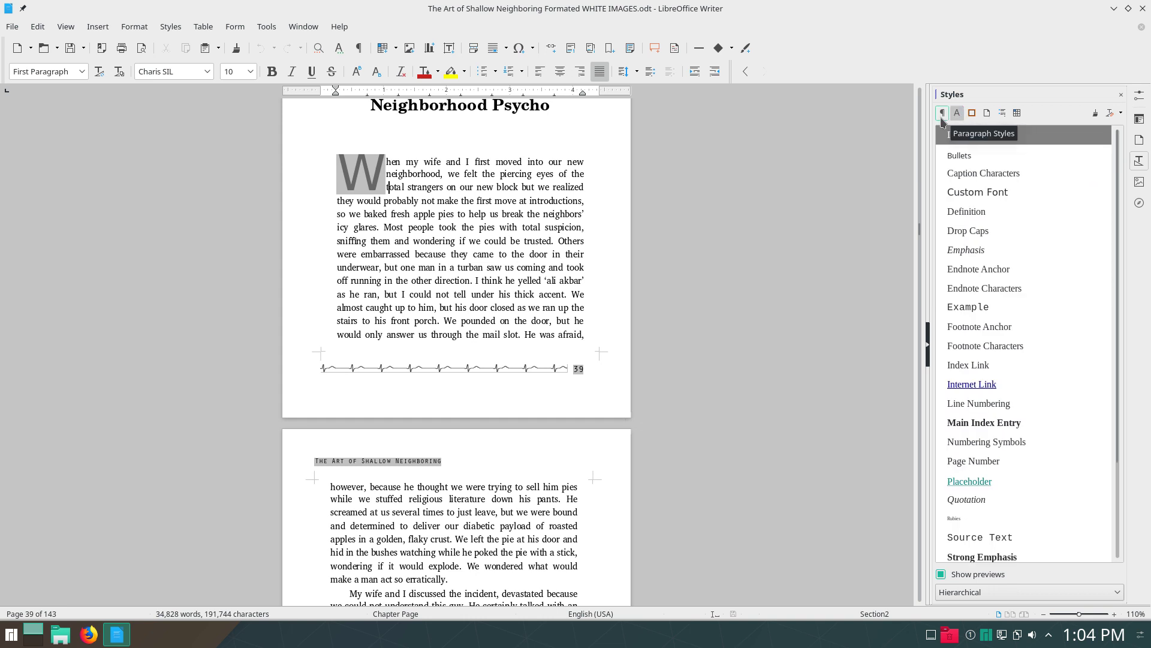
left_click(943, 113)
left_click(958, 114)
left_click(972, 114)
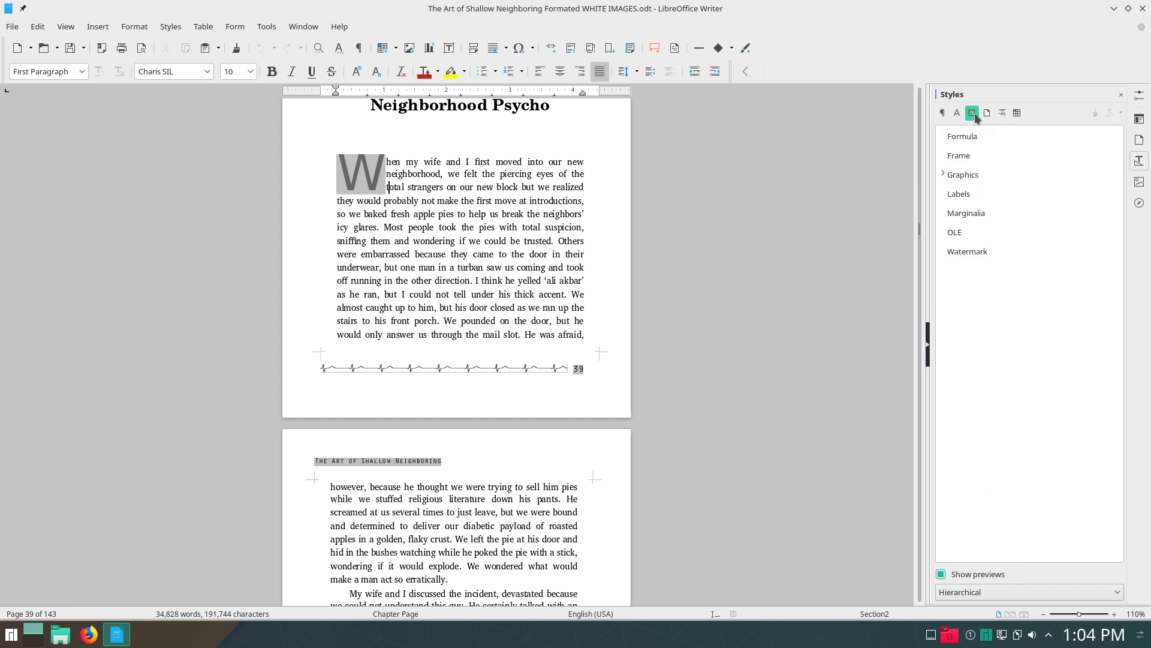
left_click(987, 113)
left_click(1003, 114)
left_click(1018, 114)
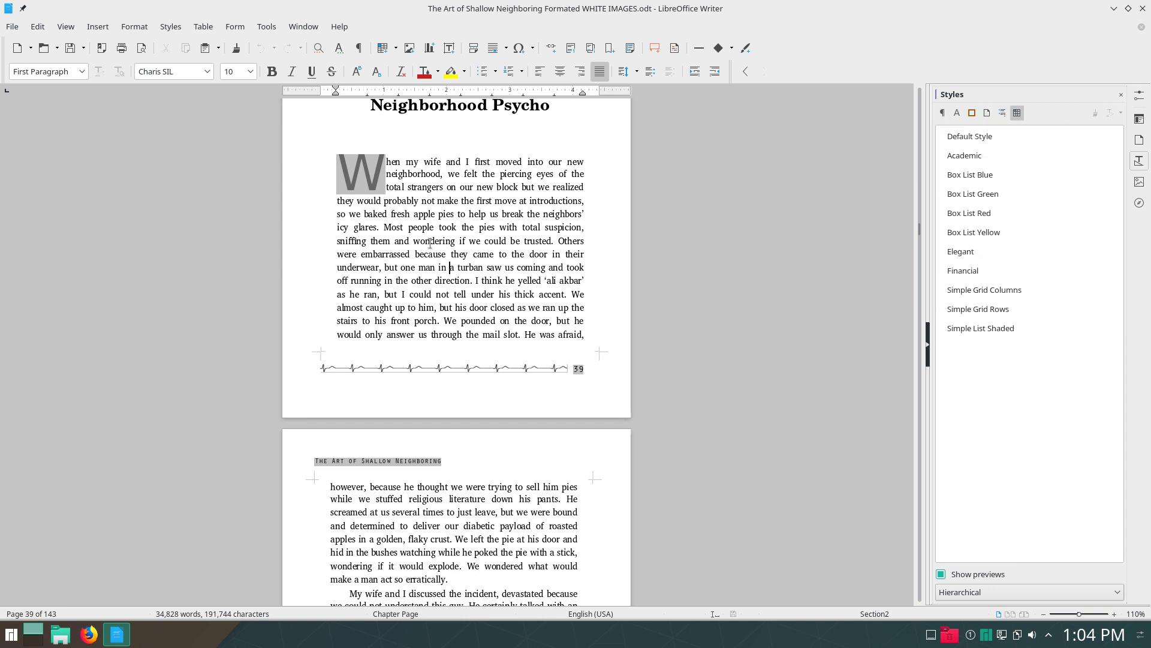
View the PDF and EPUB options available for exporting the document.
scroll(298, 291, "up", 3)
left_click(12, 28)
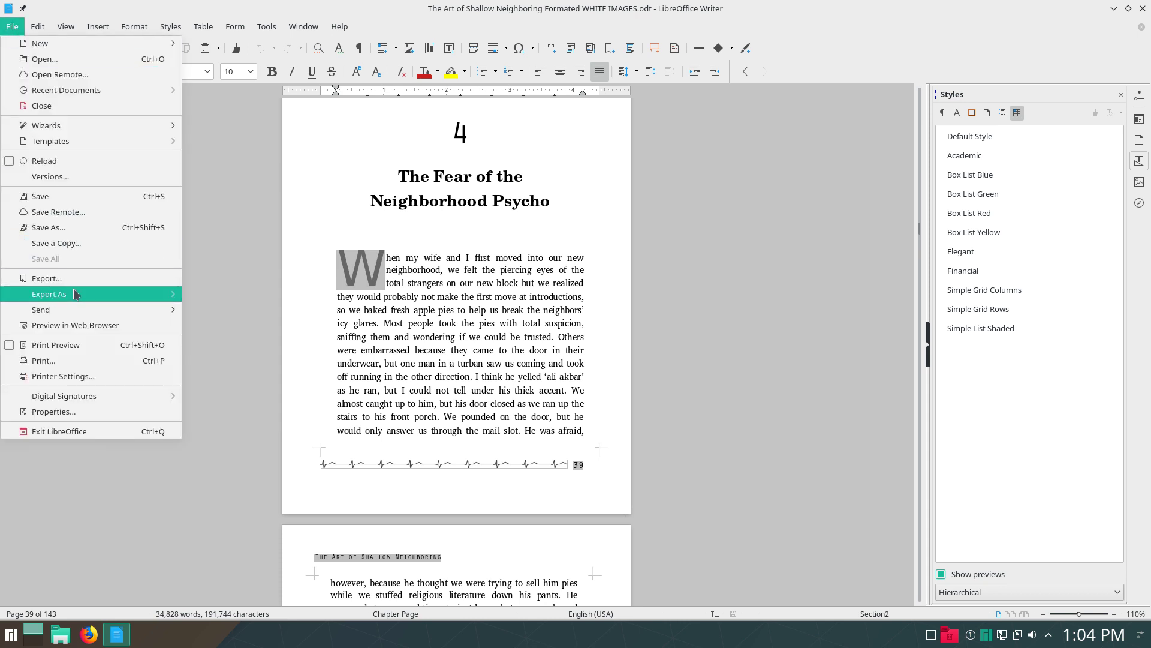
mouse_move(76, 294)
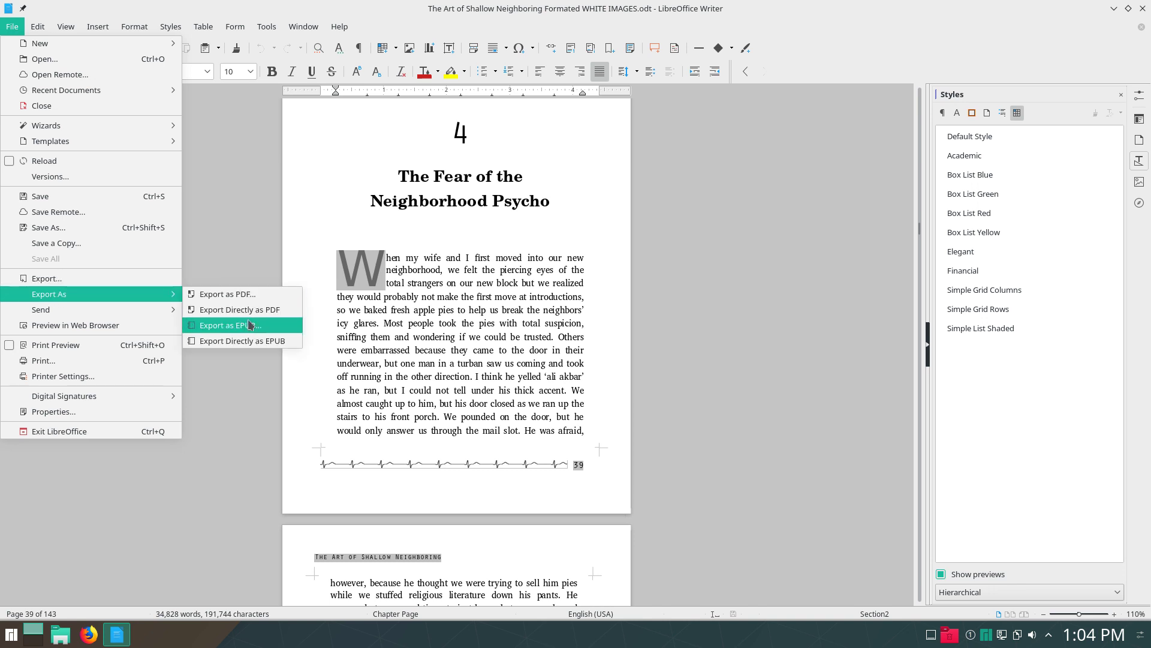
Open the PDF export options and review the general, initial view, user interface, links, security and digital signature settings.
left_click(228, 294)
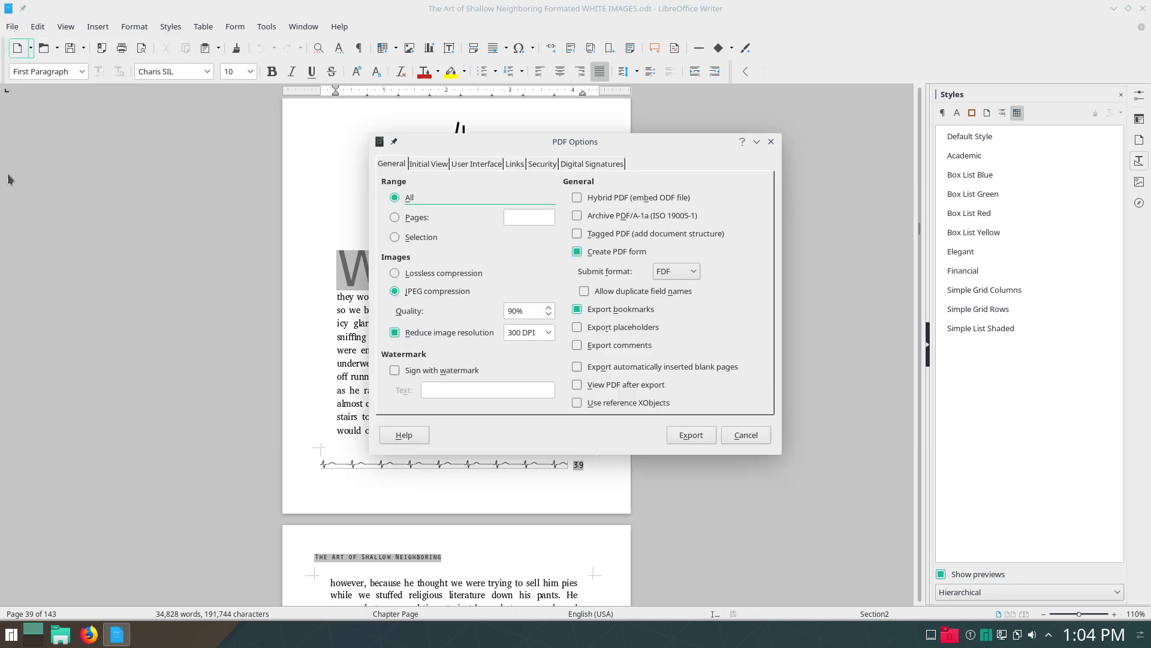
left_click(434, 168)
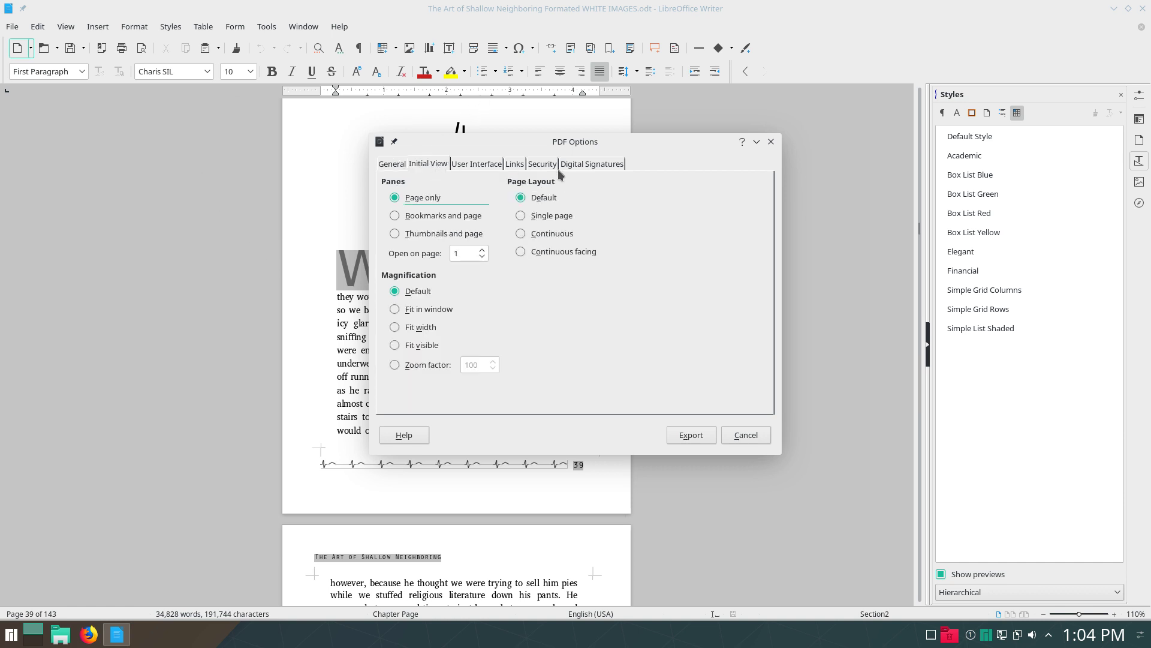
left_click(392, 164)
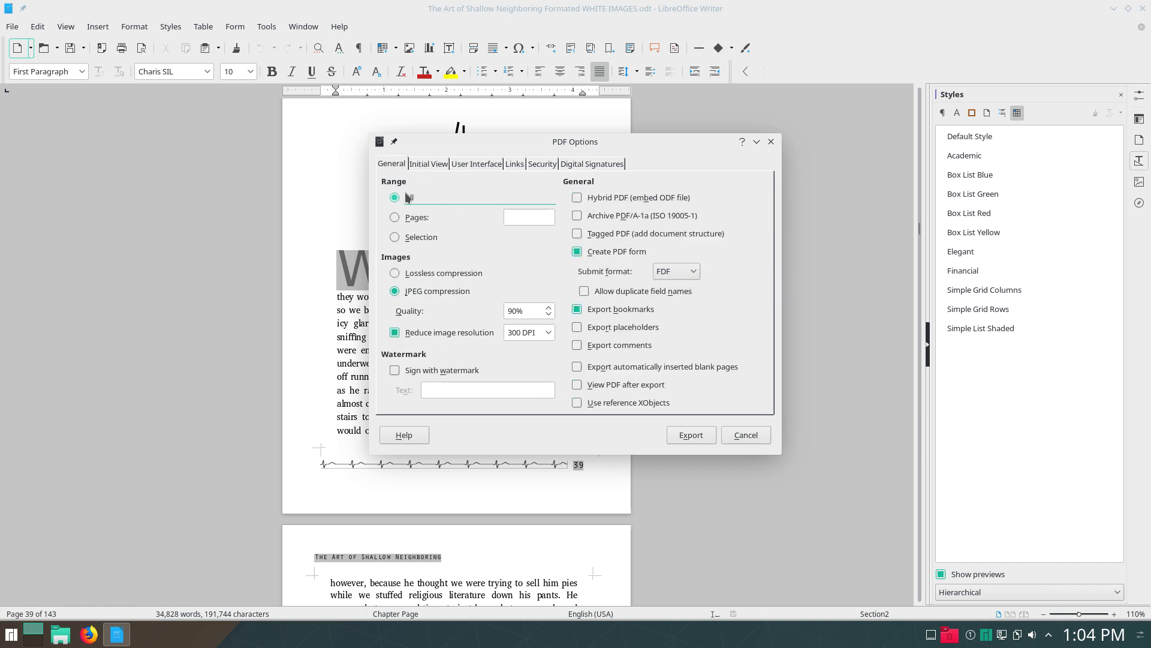
left_click(423, 167)
left_click(474, 163)
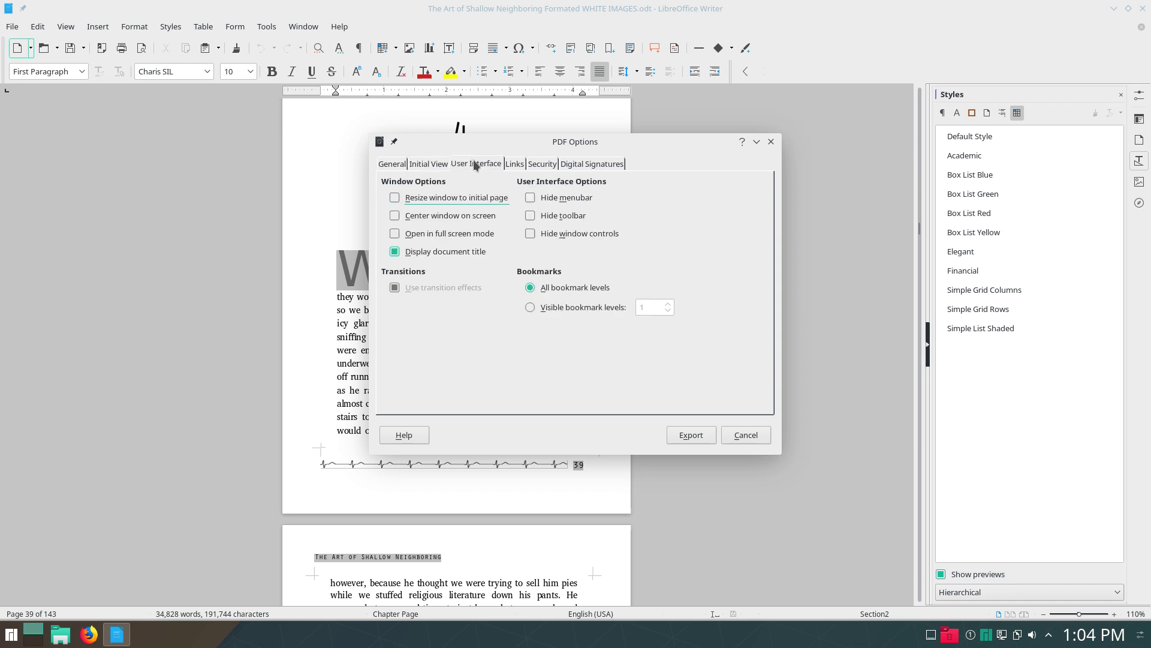
left_click(516, 167)
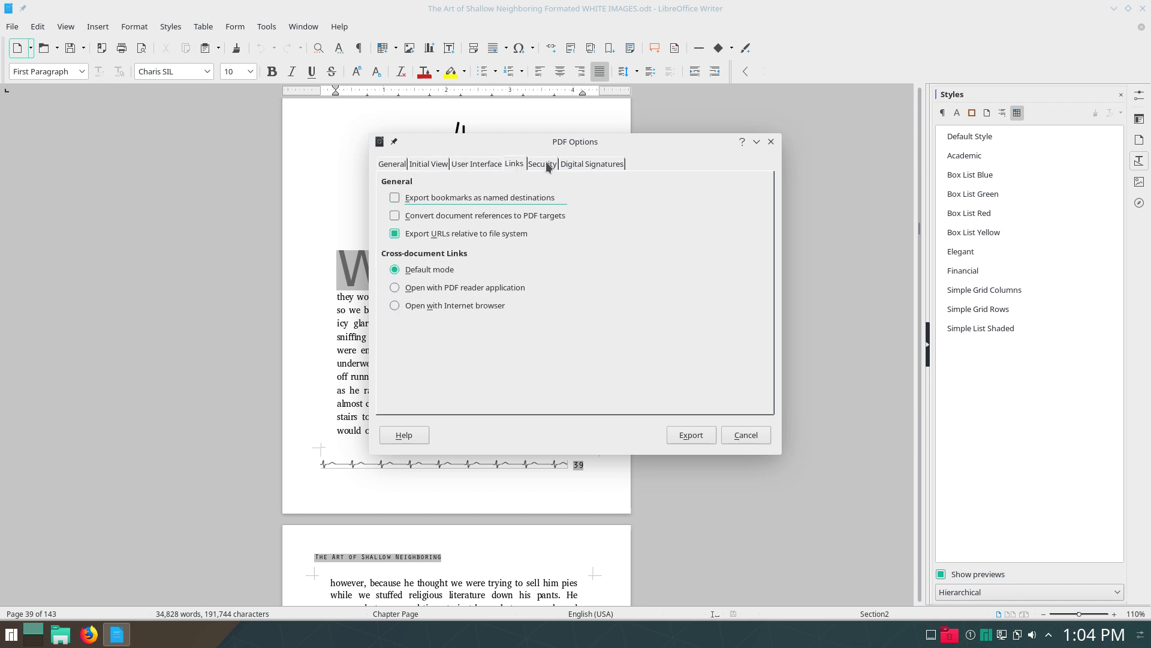
left_click(546, 162)
left_click(600, 163)
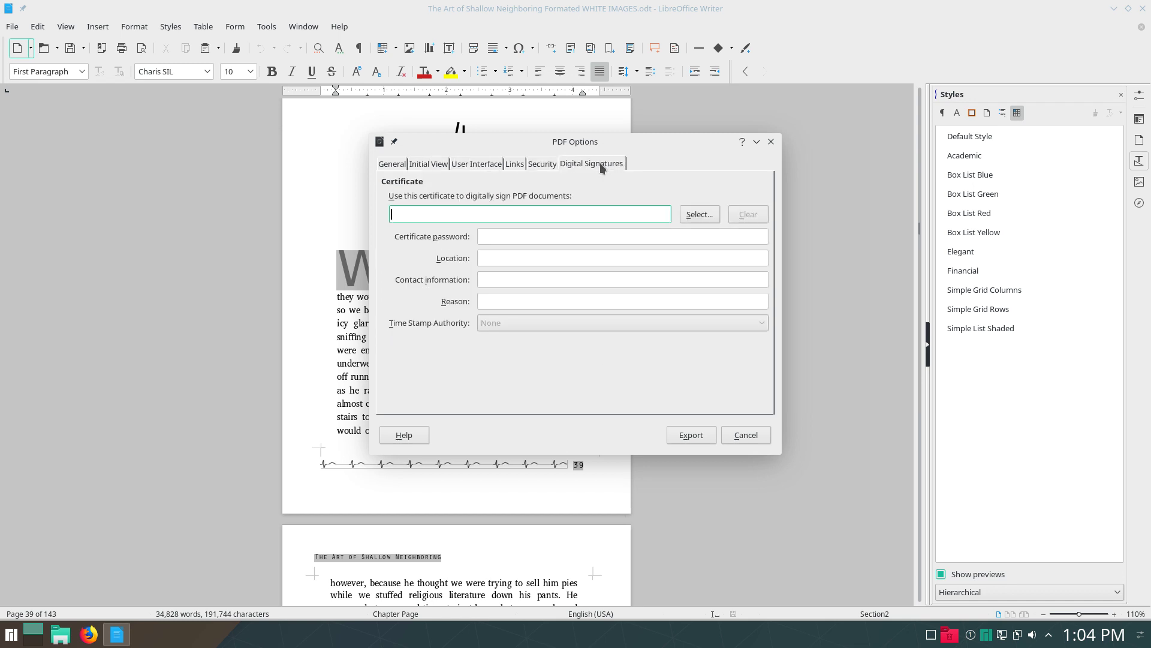
Recheck the PDF settings from security back to general, revisit digital signatures, and dismiss the options without exporting.
left_click(538, 165)
left_click(512, 161)
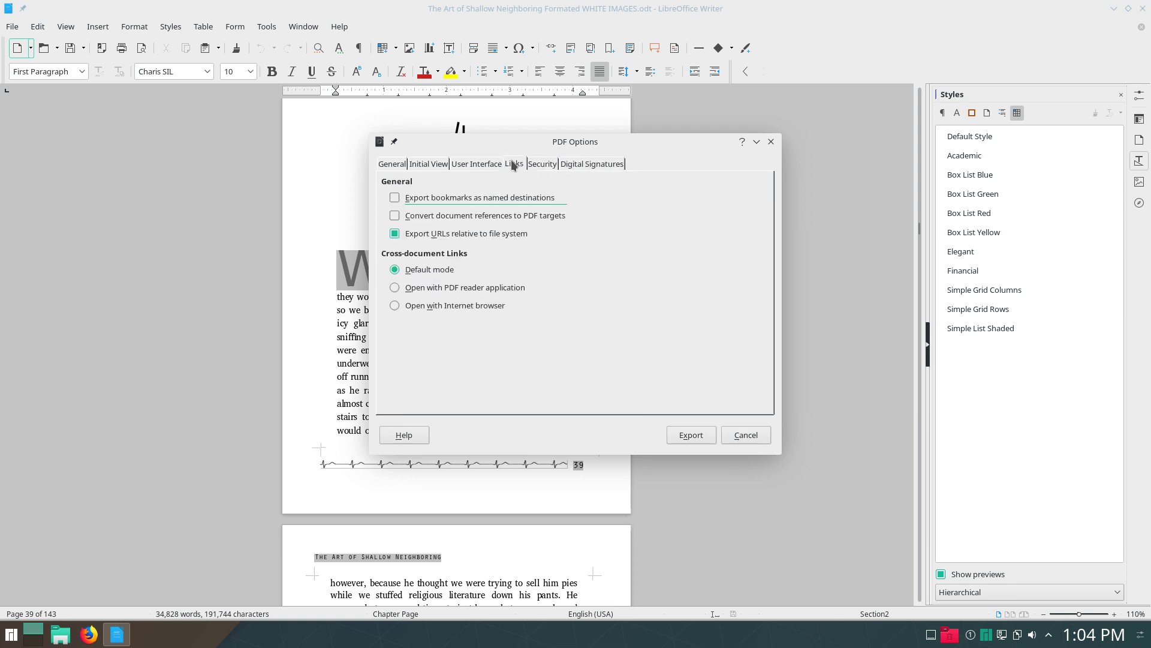
left_click(544, 164)
left_click(514, 163)
left_click(484, 165)
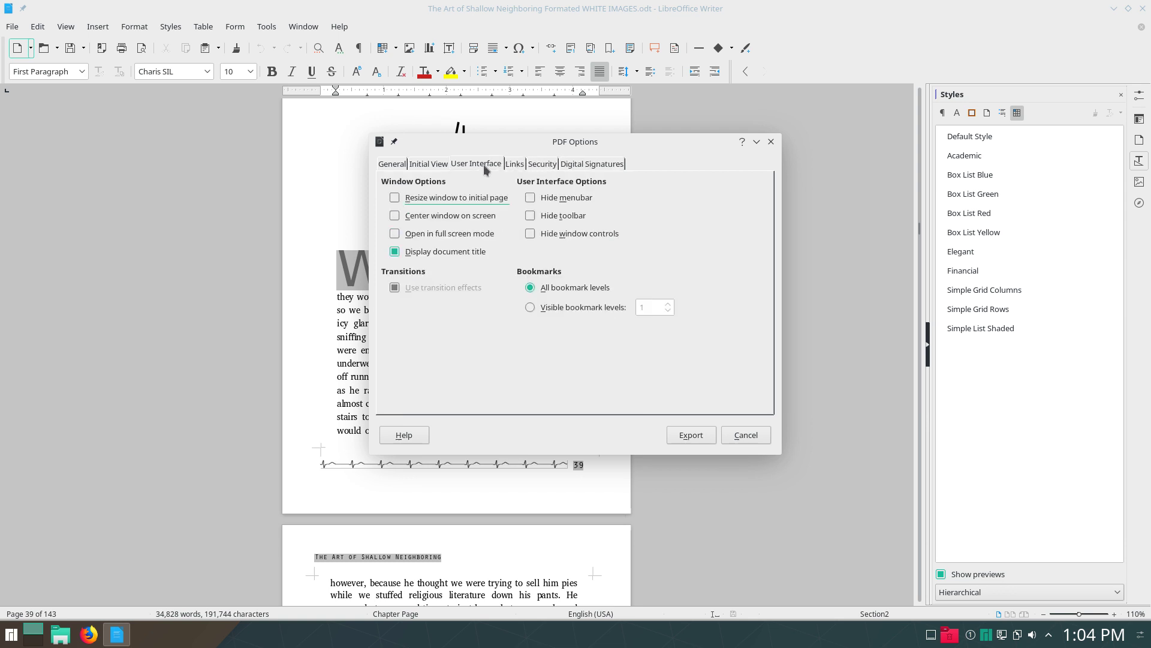
left_click(442, 165)
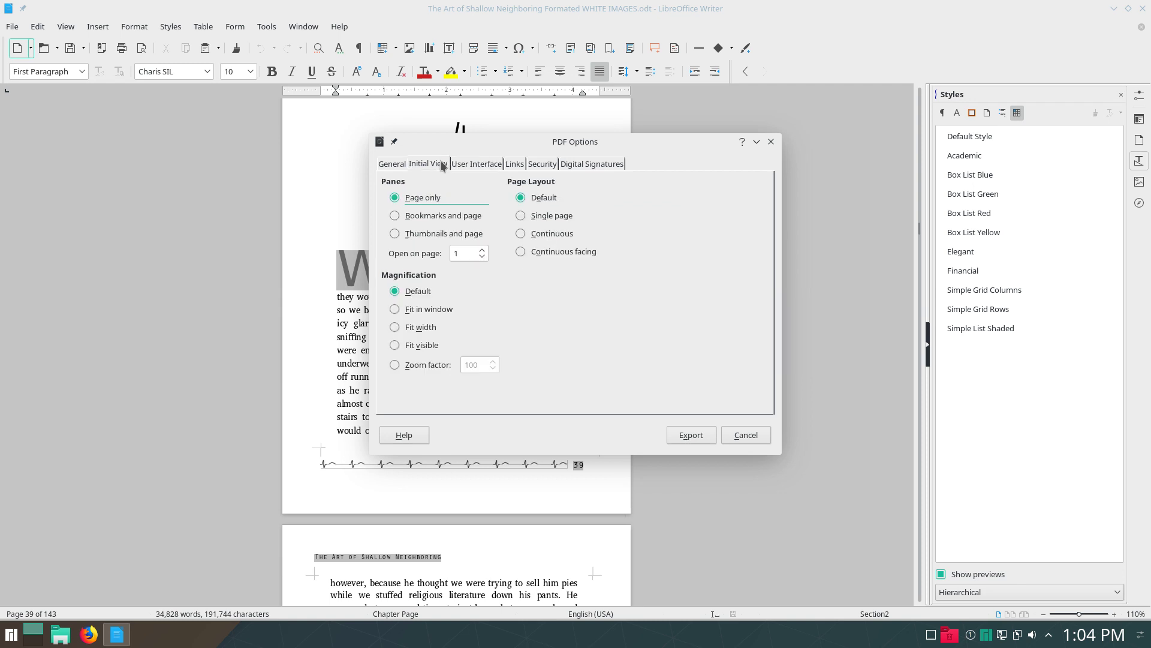
left_click(392, 164)
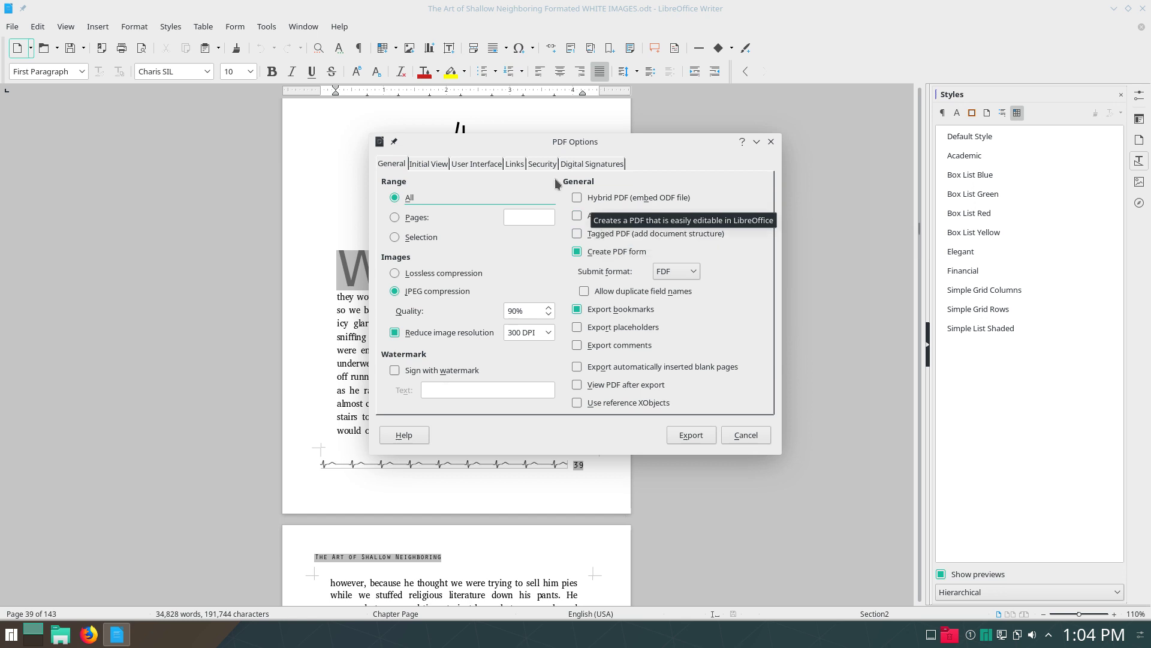
left_click(571, 166)
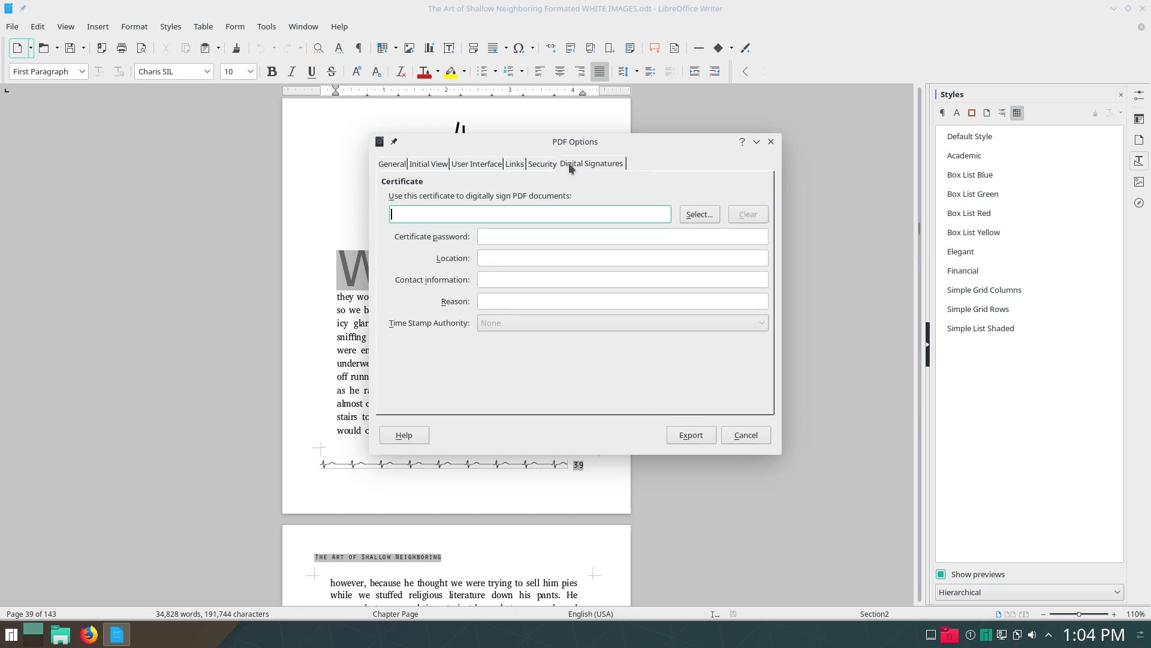
left_click(746, 435)
View the document properties, check the description and font embedding settings, and close them.
left_click(12, 26)
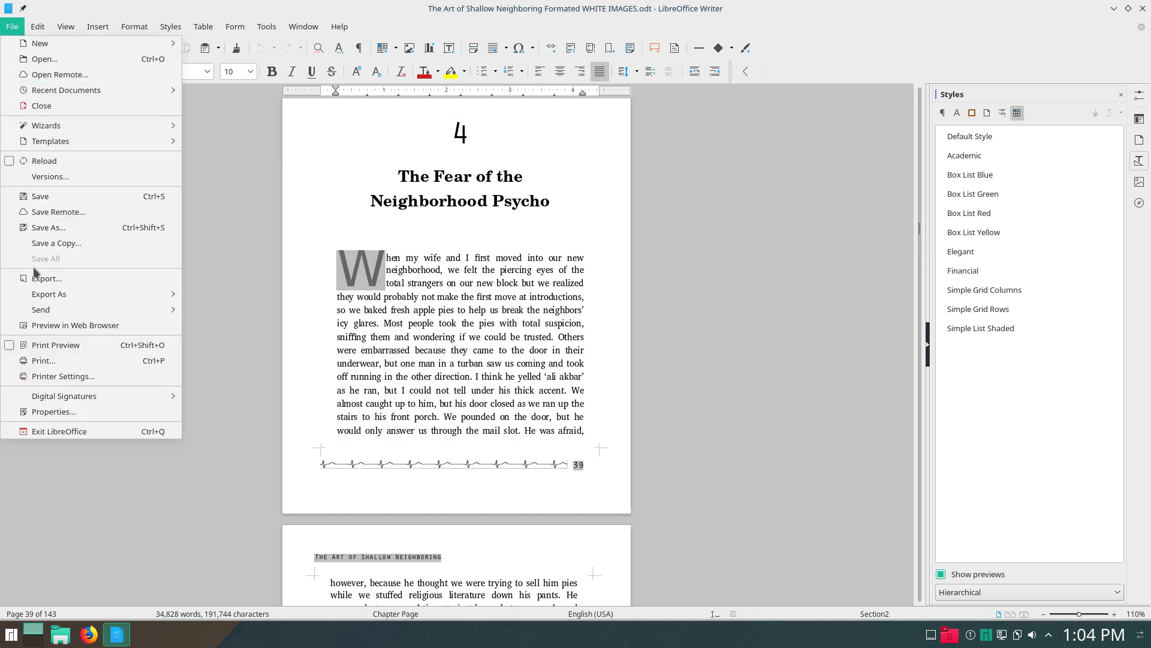
left_click(77, 413)
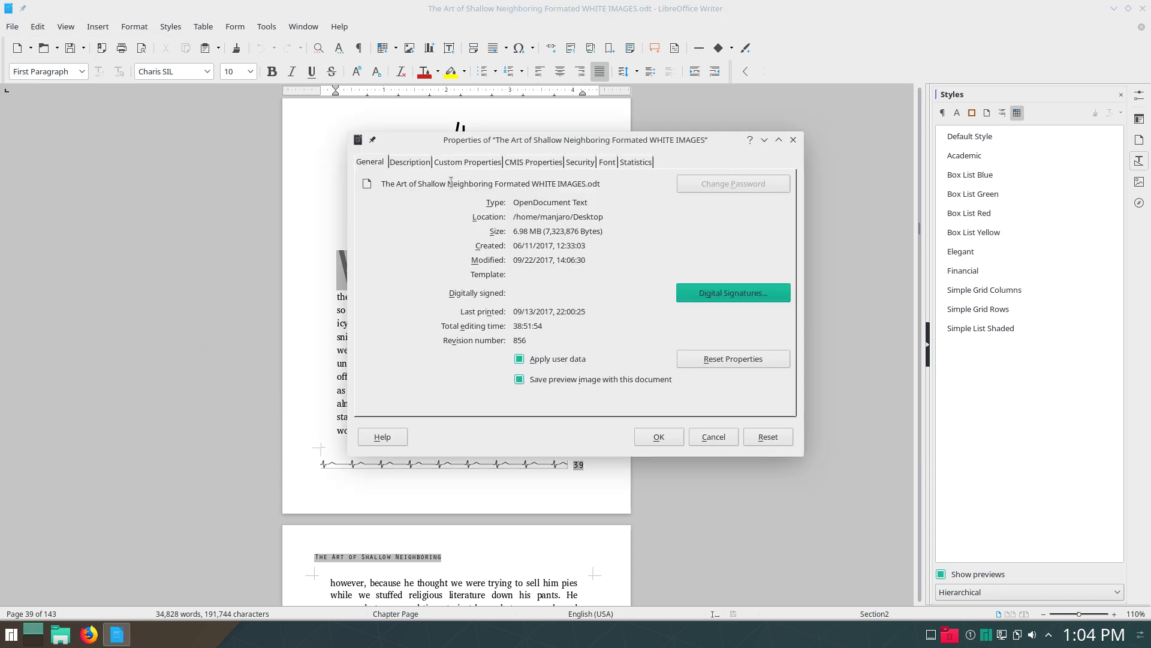
left_click(410, 162)
left_click(608, 162)
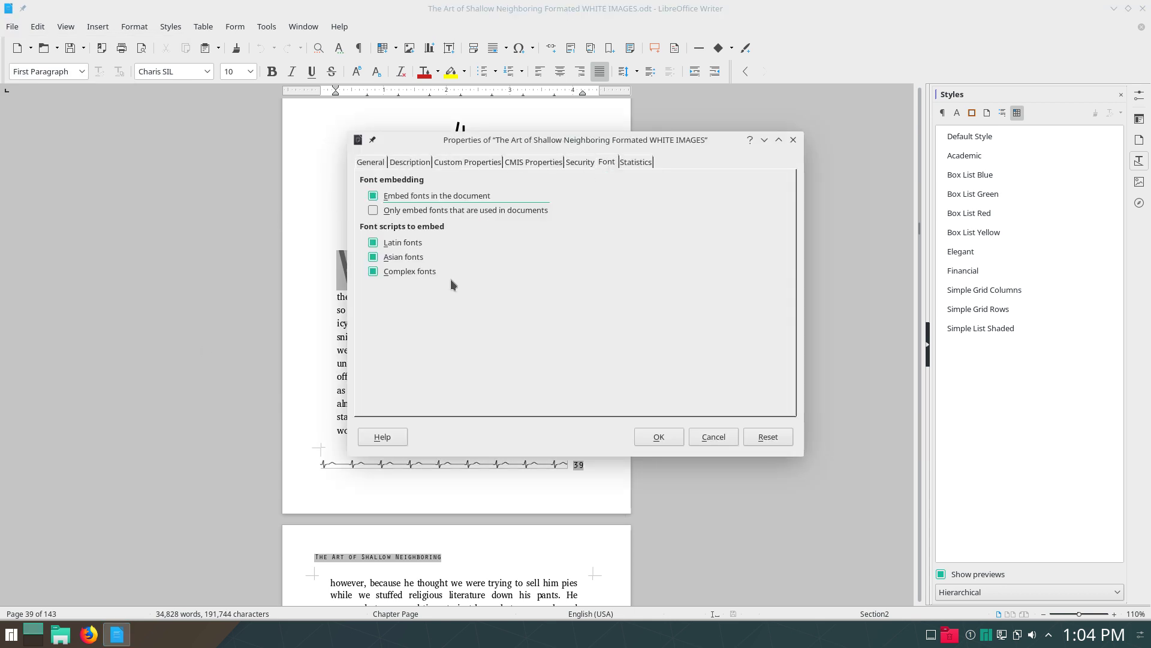
left_click(794, 140)
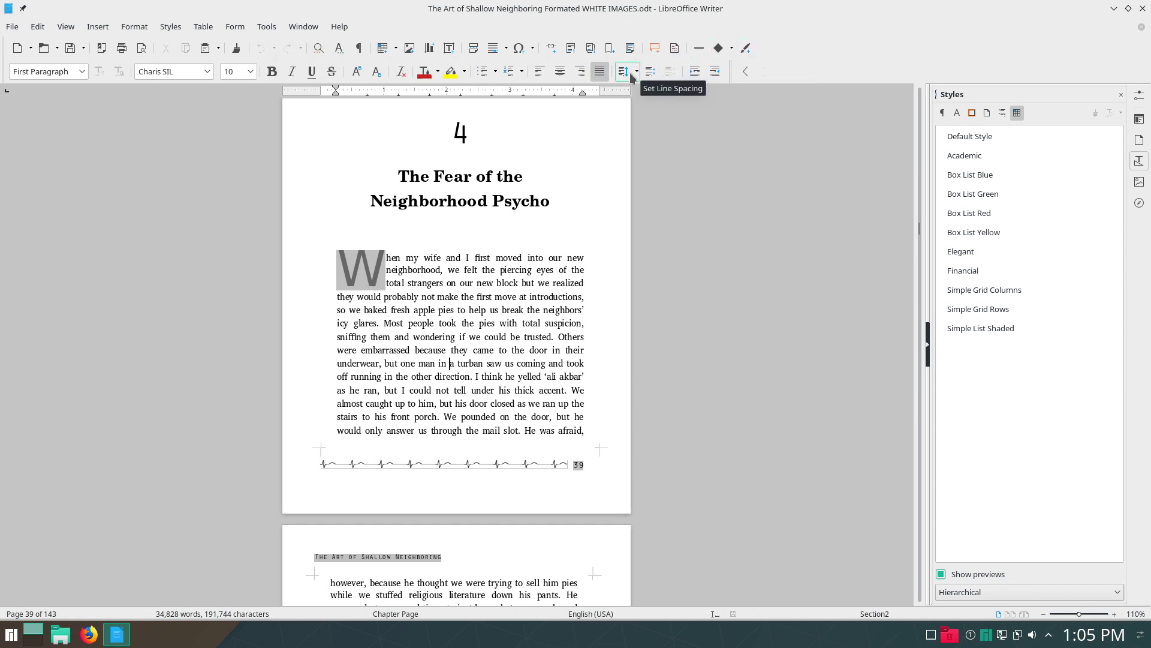
Switch the user interface layout to Tabbed.
left_click(107, 28)
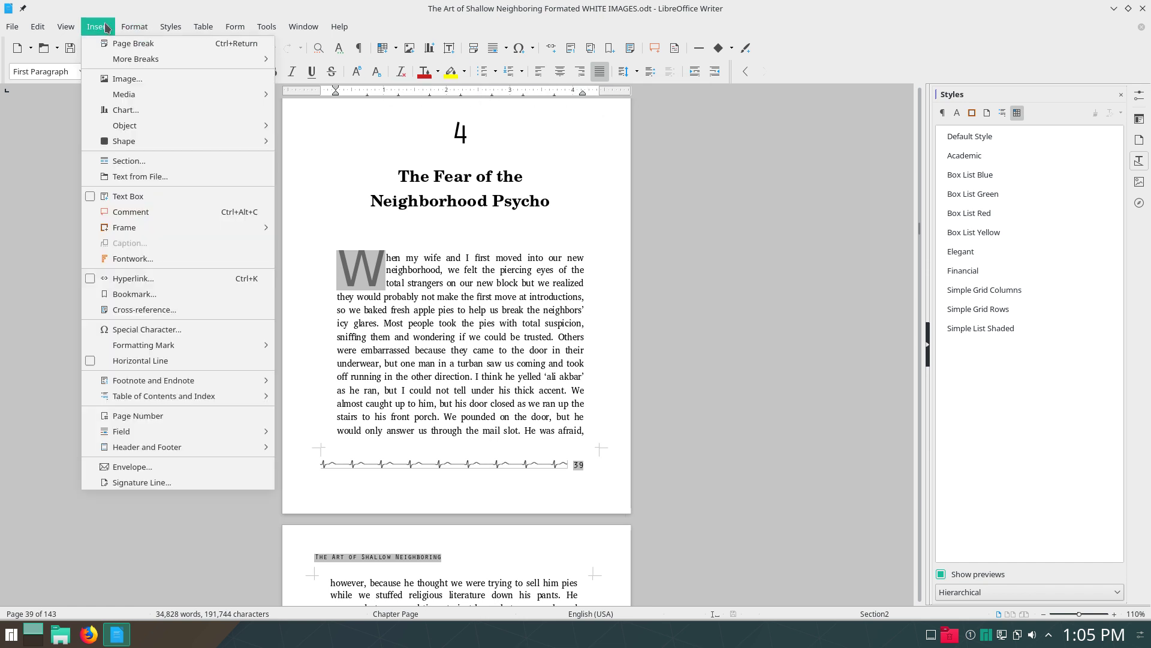
mouse_move(68, 30)
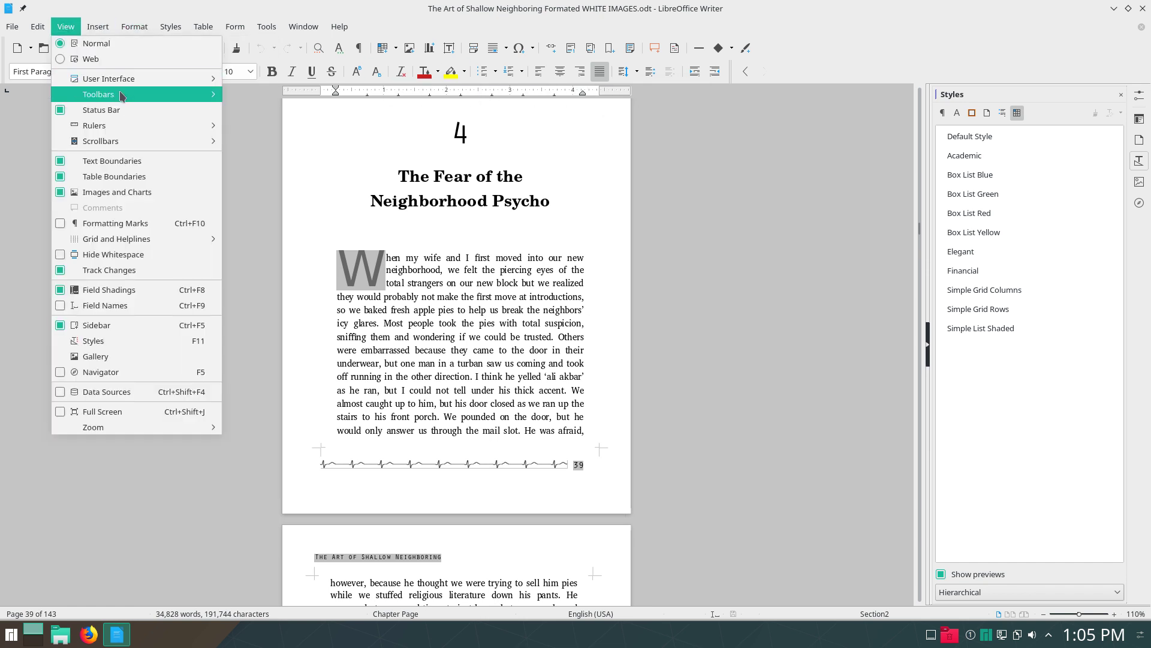
mouse_move(127, 84)
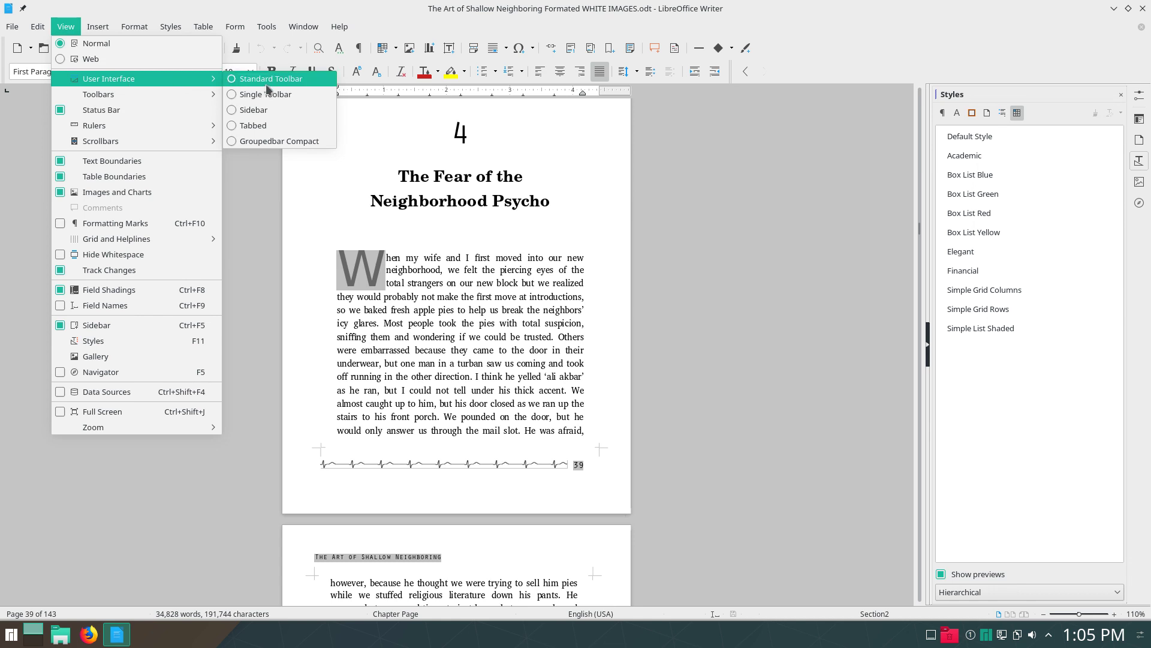
left_click(255, 125)
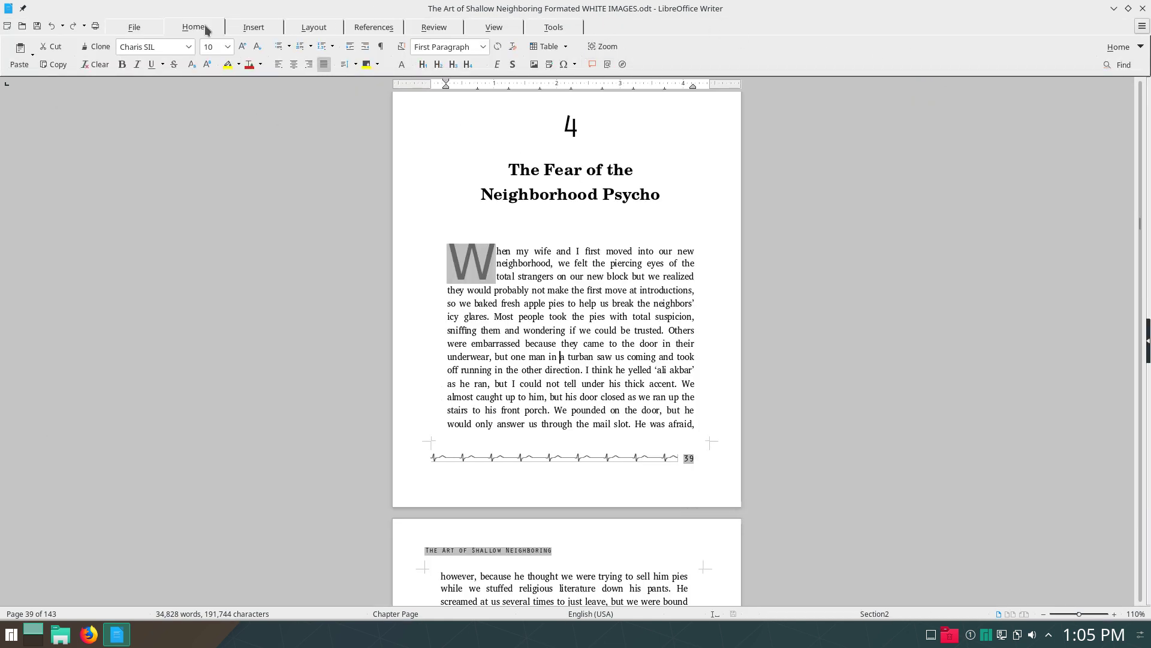
Look through the commands in the tabbed interface's File, Insert, Layout, References, Review, View, Tools and Home groups.
left_click(138, 27)
left_click(252, 29)
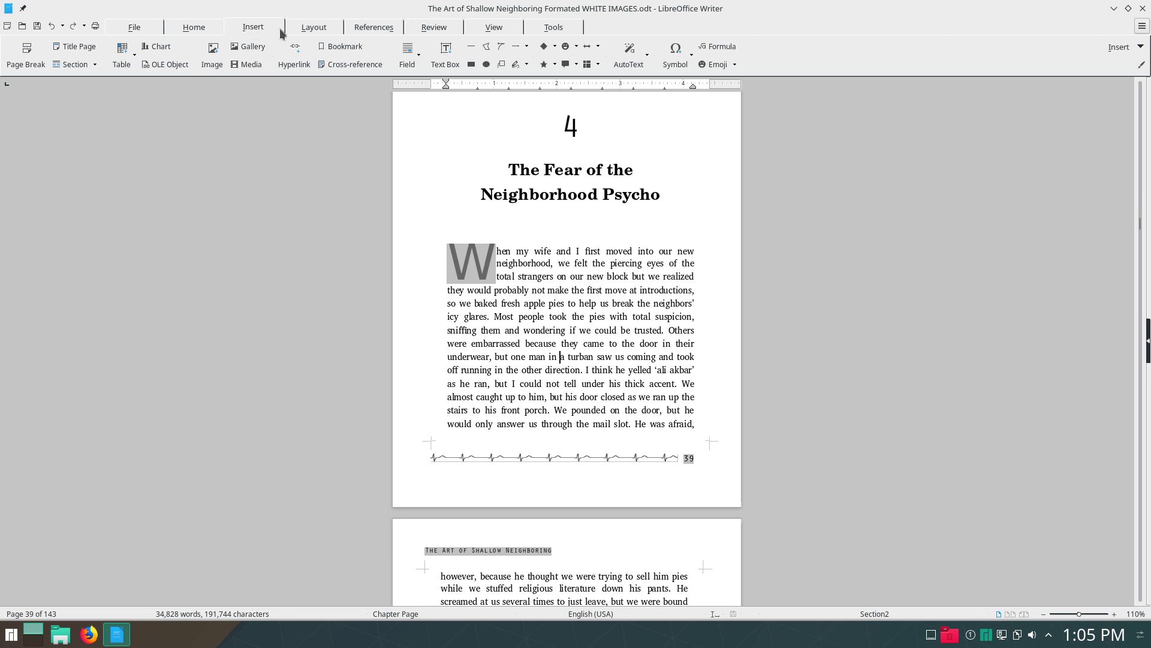
left_click(309, 30)
left_click(353, 29)
left_click(423, 29)
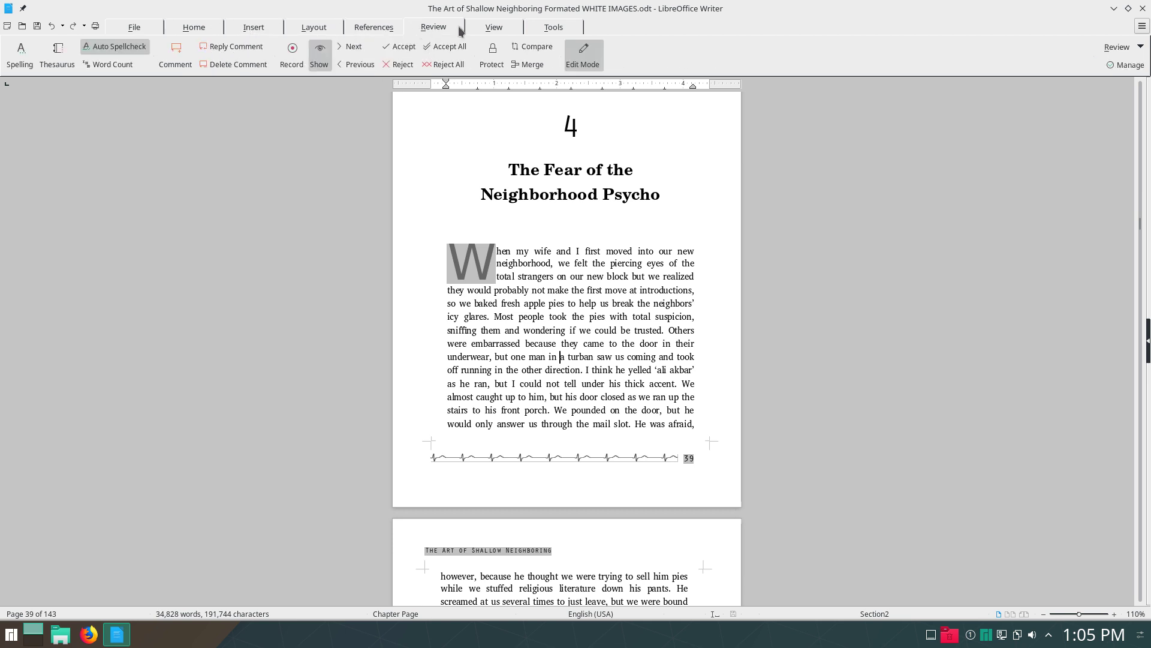
left_click(488, 30)
left_click(545, 30)
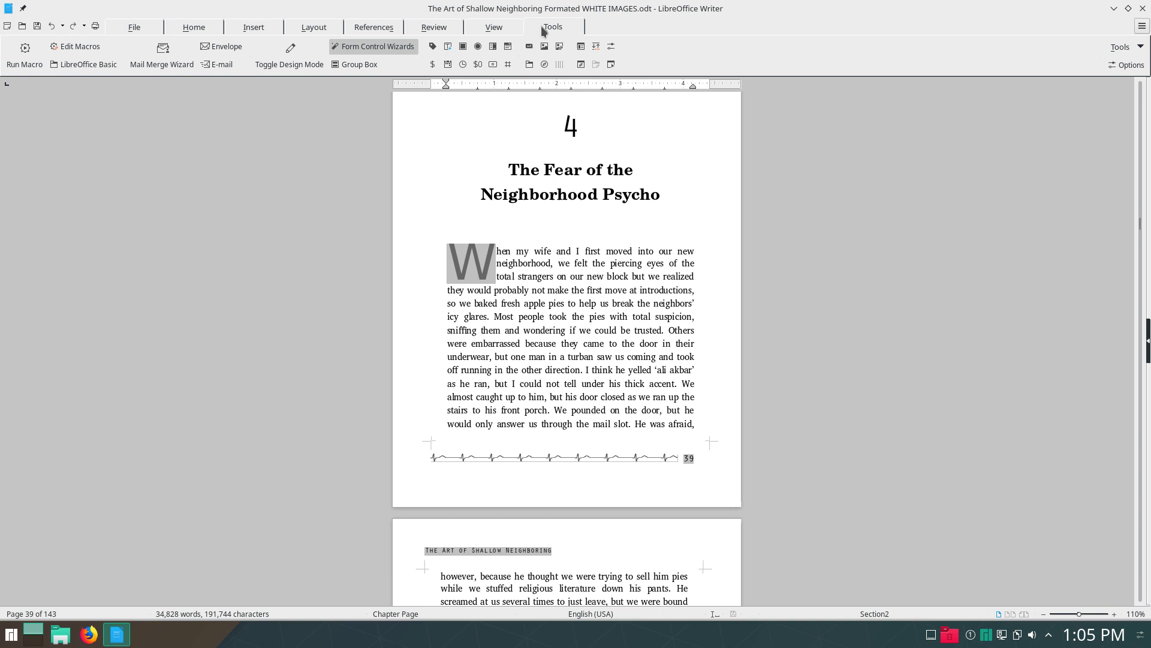
left_click(160, 19)
left_click(191, 29)
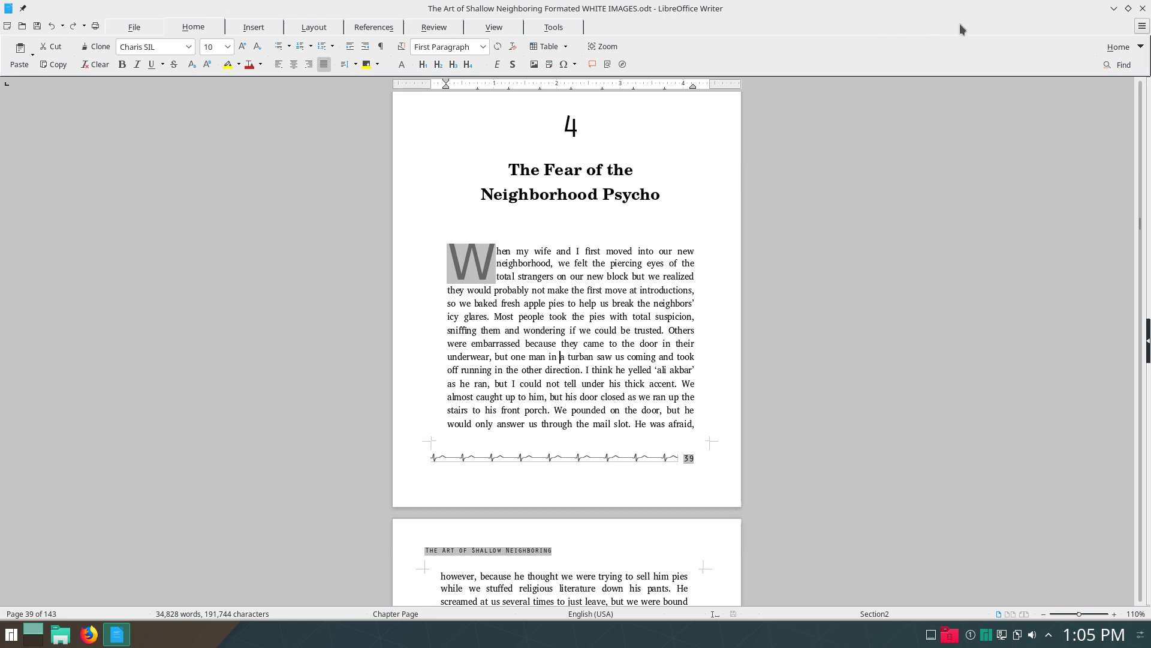
Set the user interface layout to Standard Toolbar.
left_click(1142, 26)
mouse_move(1105, 87)
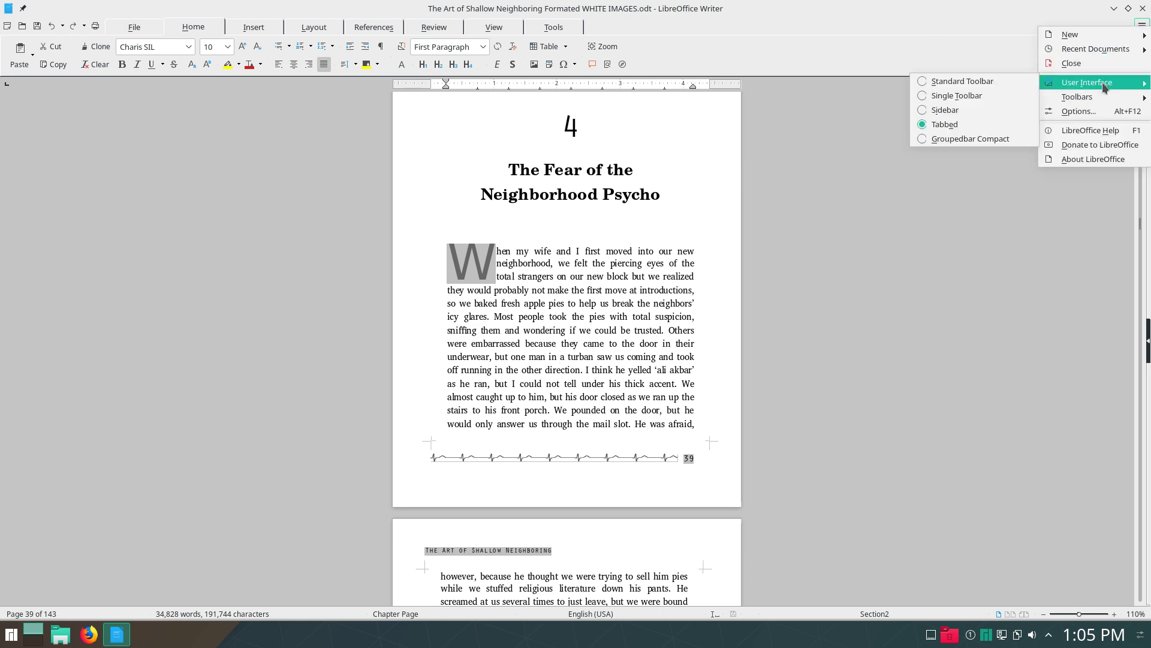
left_click(960, 81)
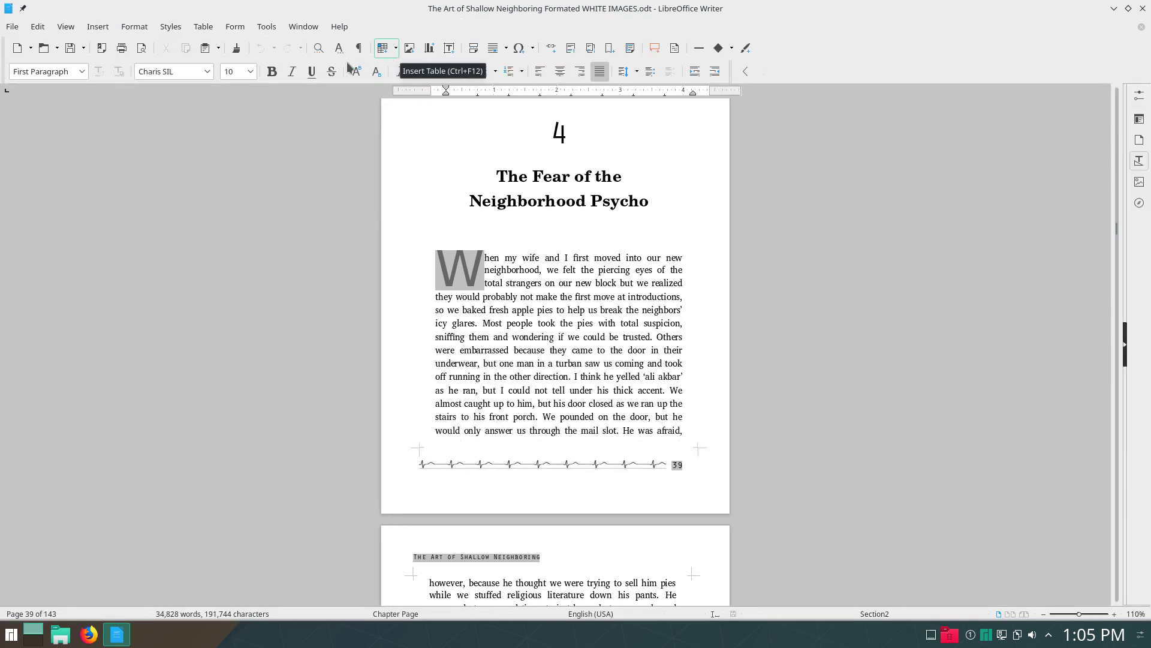
Review the file formats offered for saving the document under another type, and dismiss the save dialog without saving.
scroll(845, 234, "down", 3)
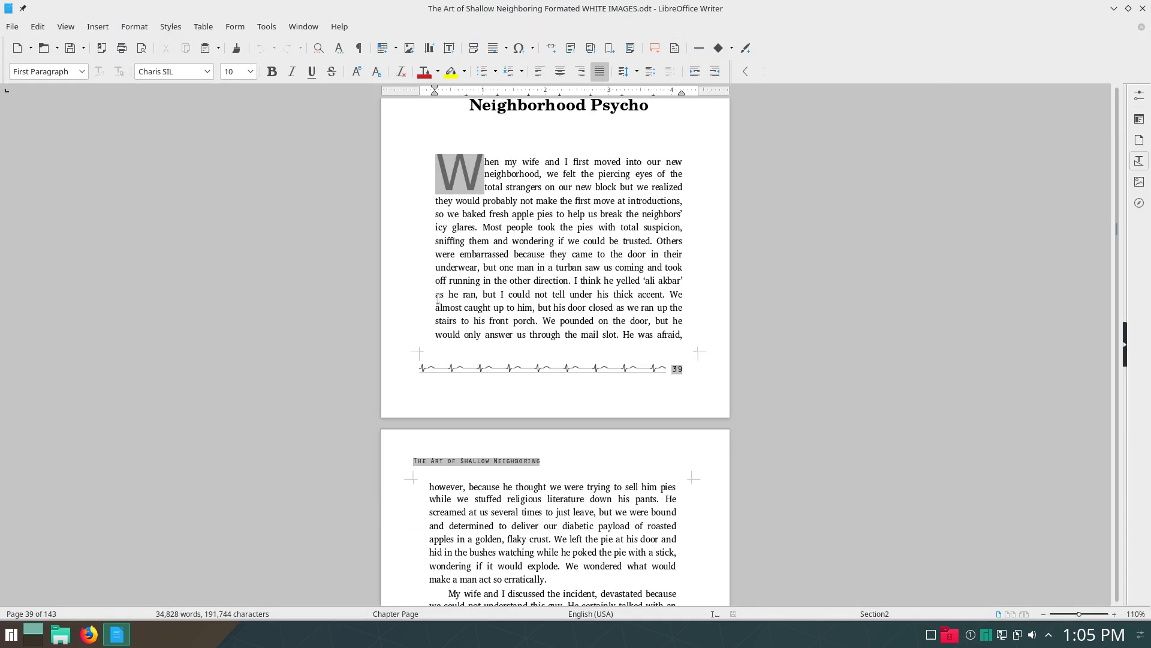
left_click(12, 26)
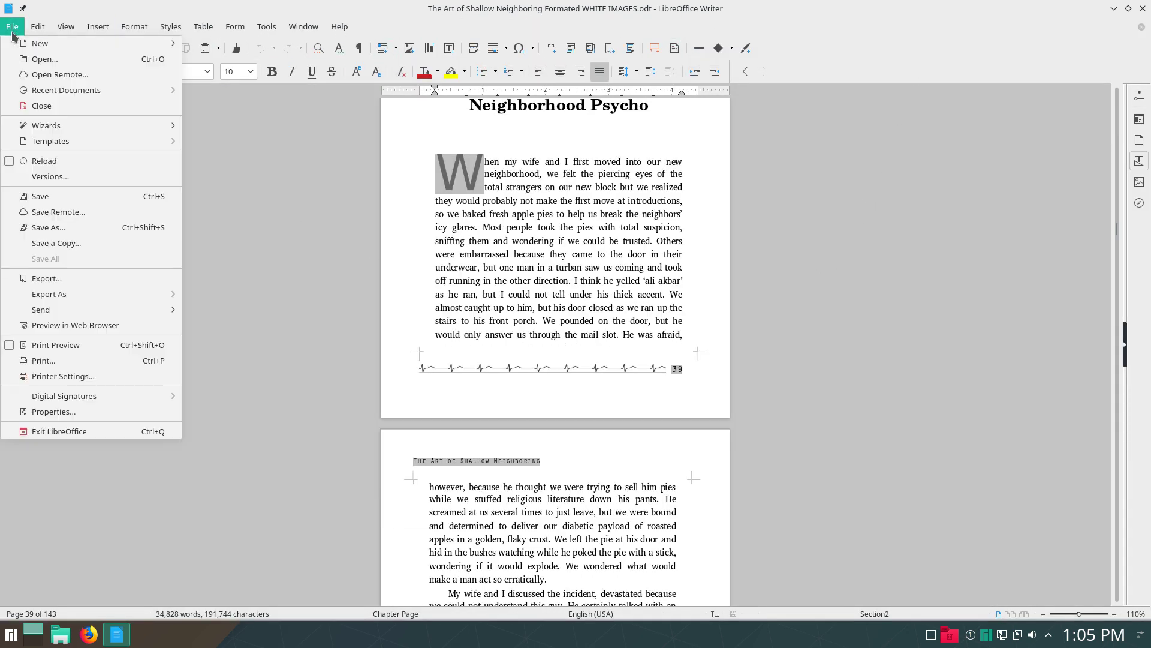
left_click(66, 230)
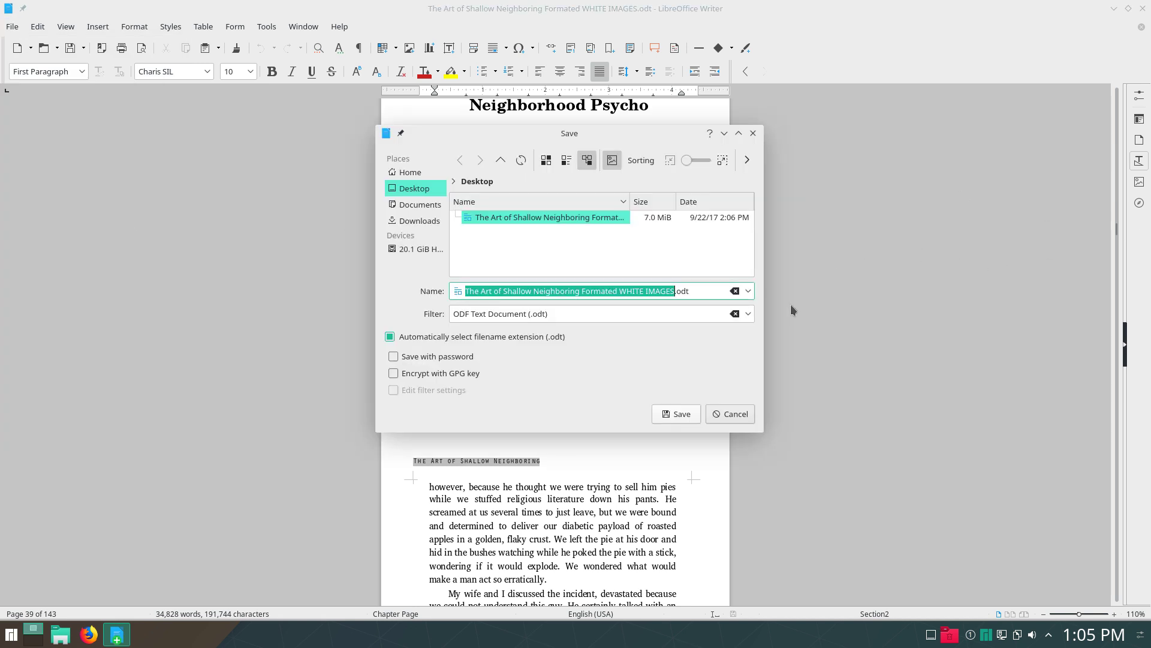
left_click(749, 313)
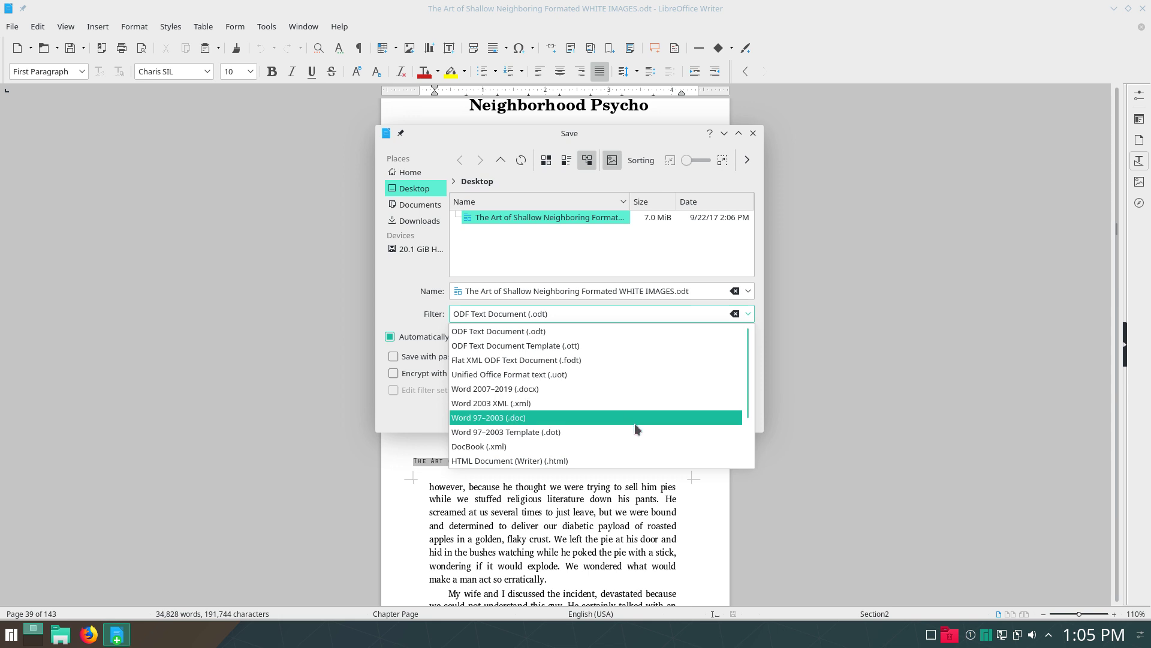
scroll(637, 413, "down", 2)
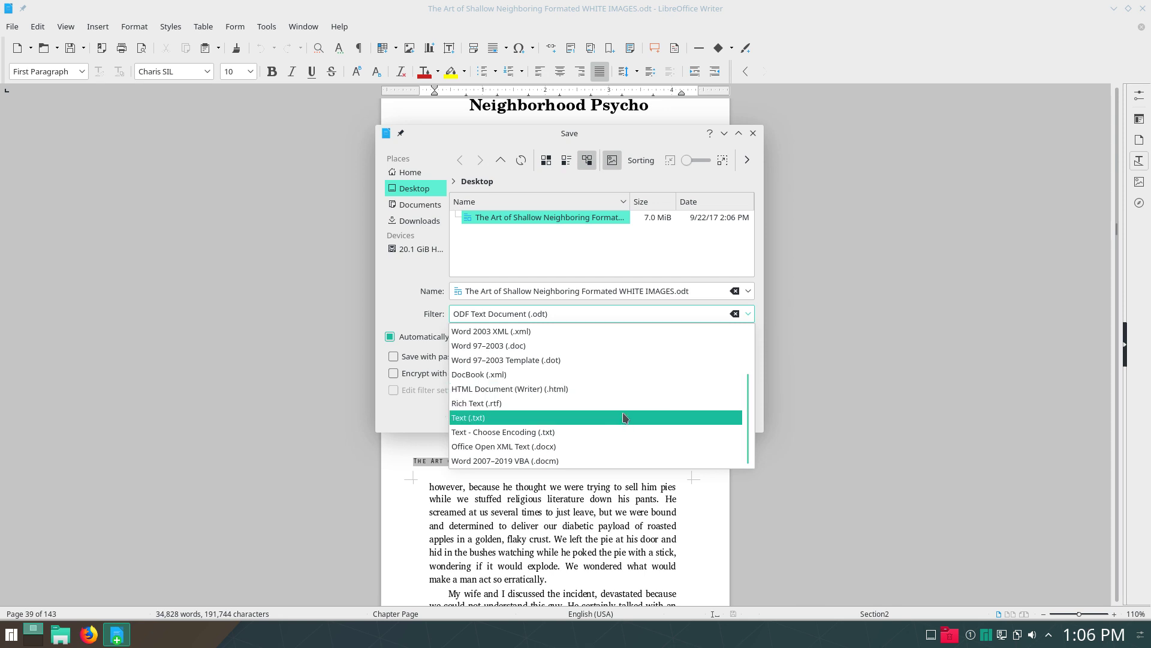
left_click(838, 248)
left_click(754, 133)
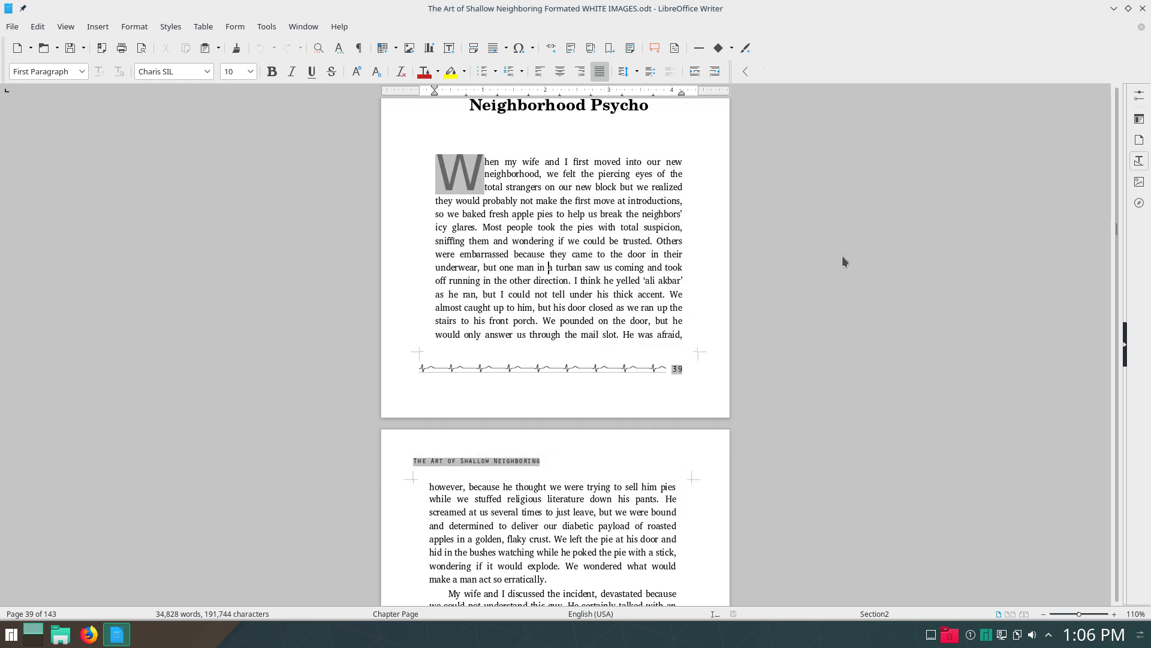
Return to the book's title page and close the document.
scroll(842, 255, "up", 10)
scroll(841, 255, "up", 15)
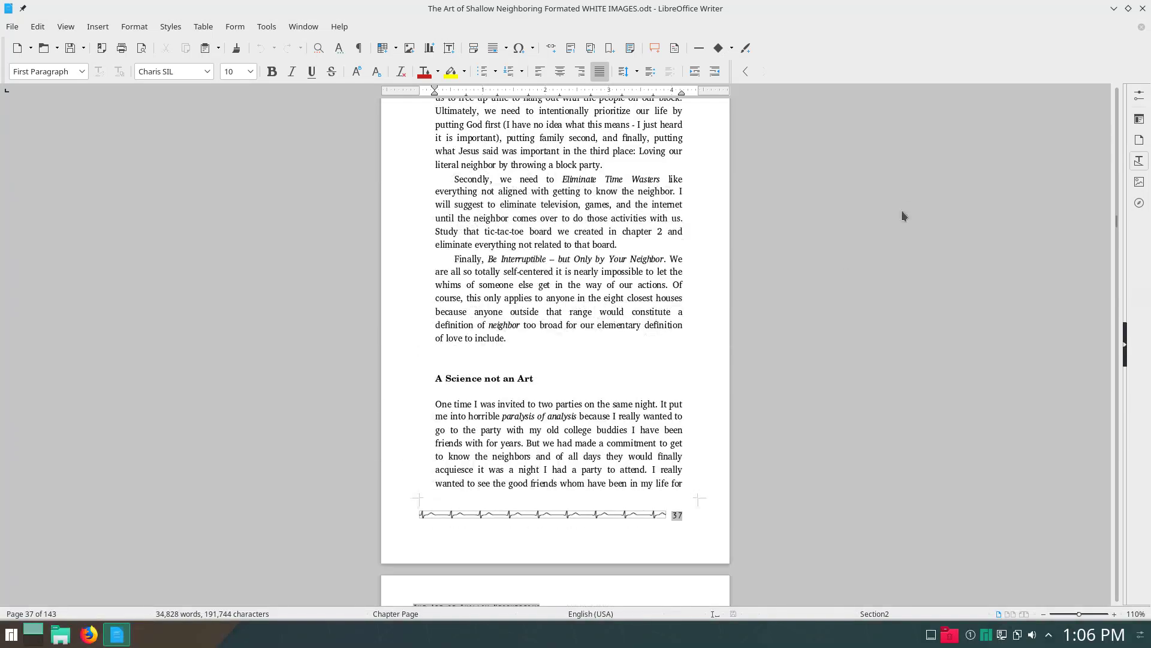
left_click_drag(1118, 222, 1130, 84)
scroll(852, 204, "down", 1)
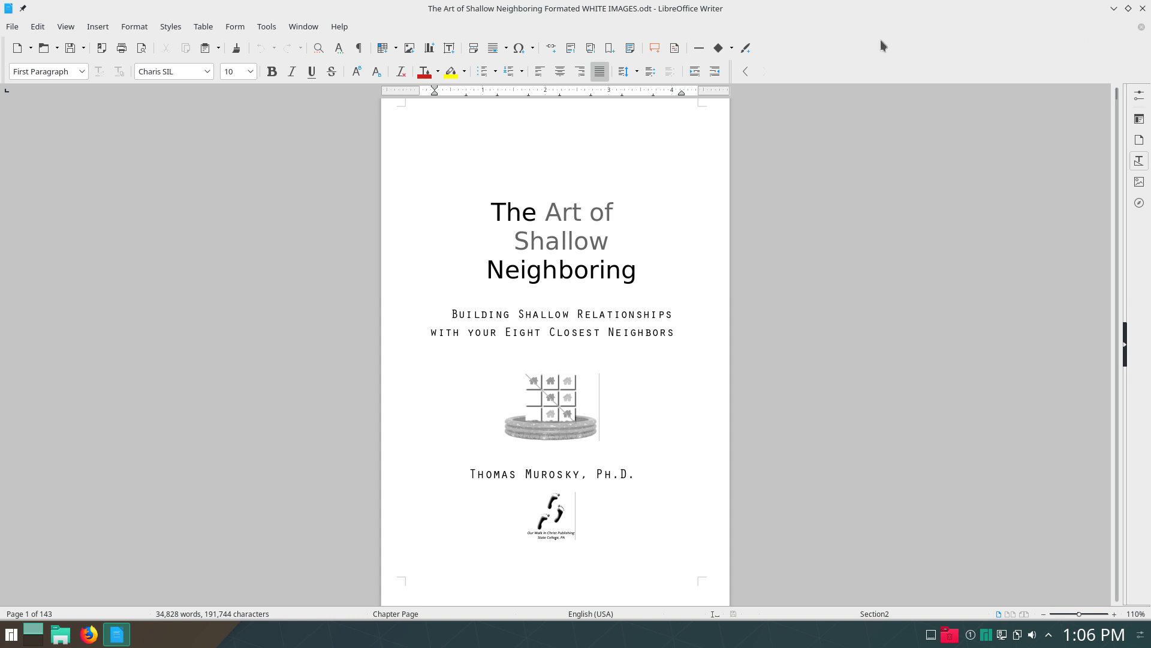
left_click(1143, 9)
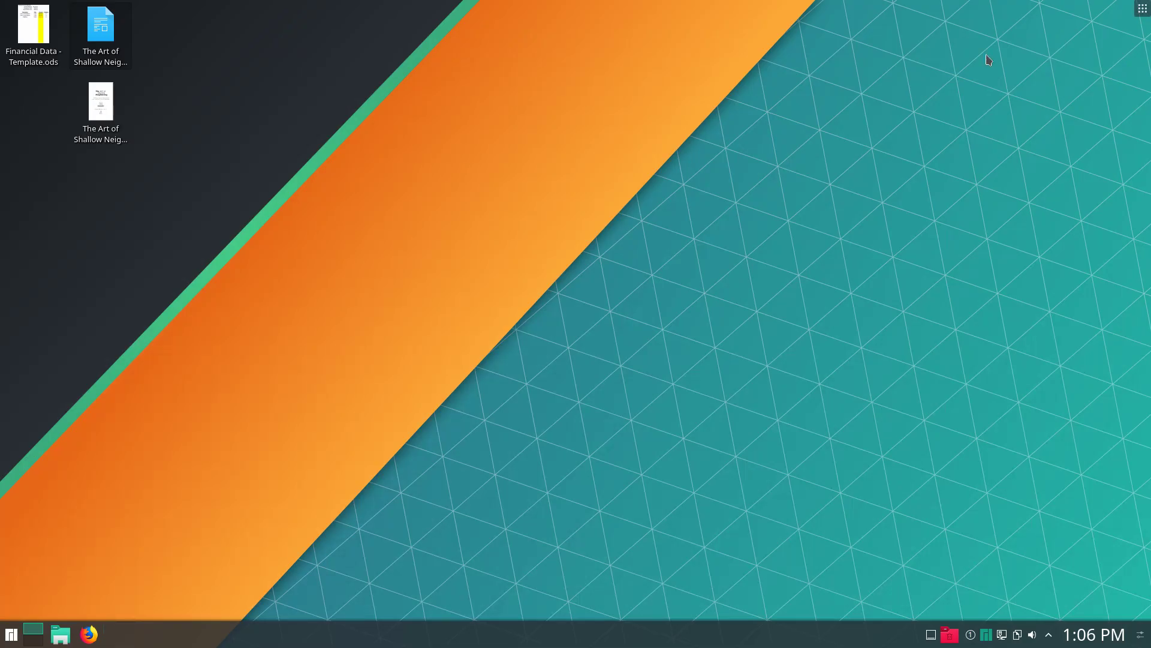
Open the desktop file Financial Data - Template.ods with FreeOffice PlanMaker and maximize its window.
right_click(39, 34)
mouse_move(133, 56)
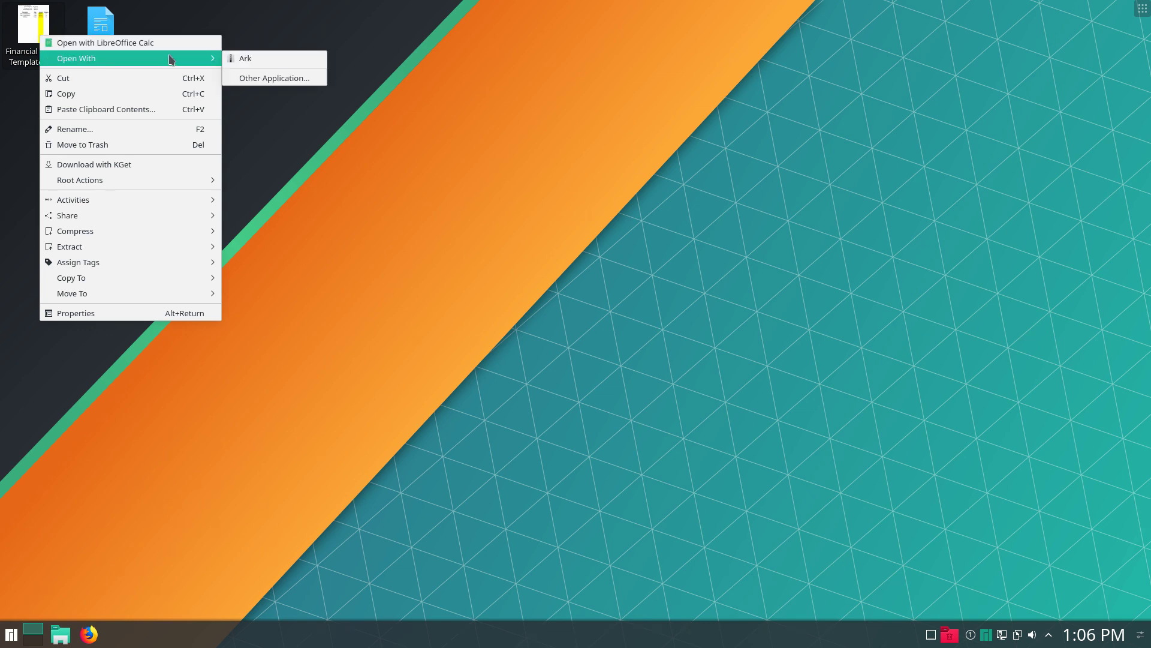
left_click(263, 80)
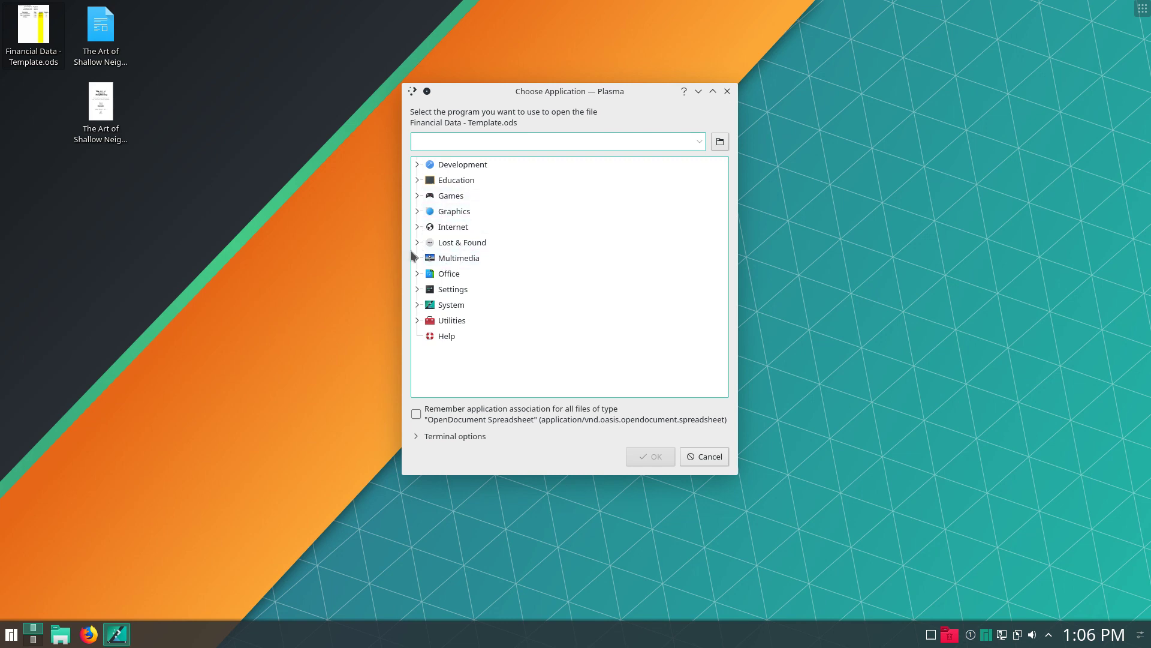
left_click(416, 274)
scroll(498, 318, "down", 1)
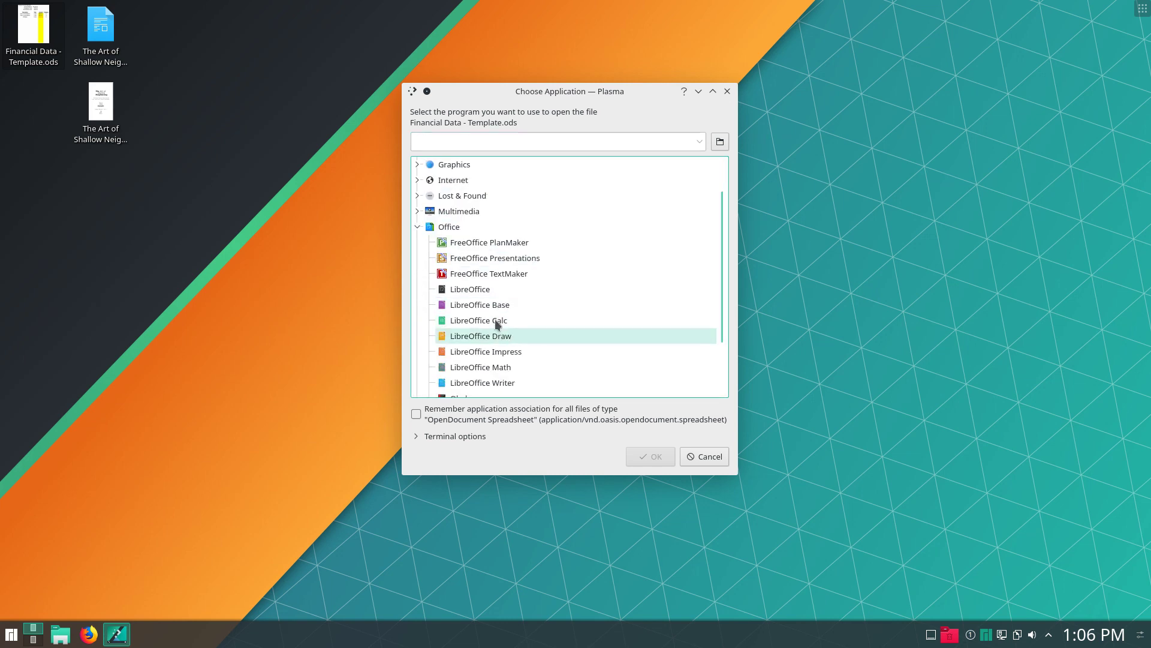
left_click(498, 242)
left_click(652, 457)
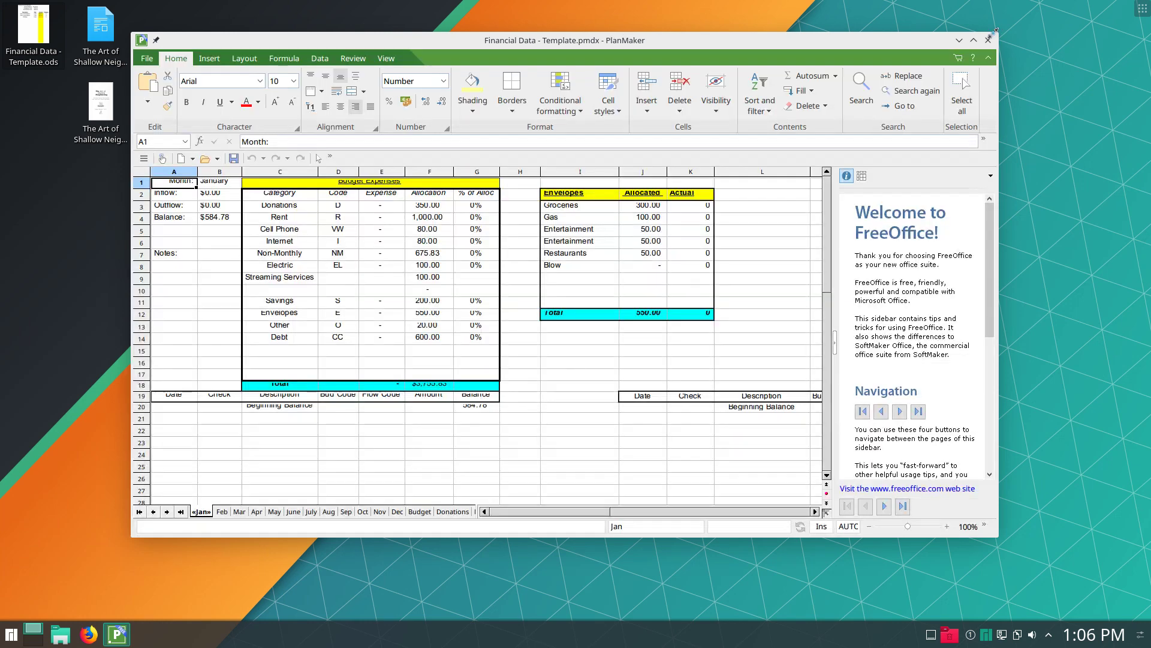
left_click(974, 40)
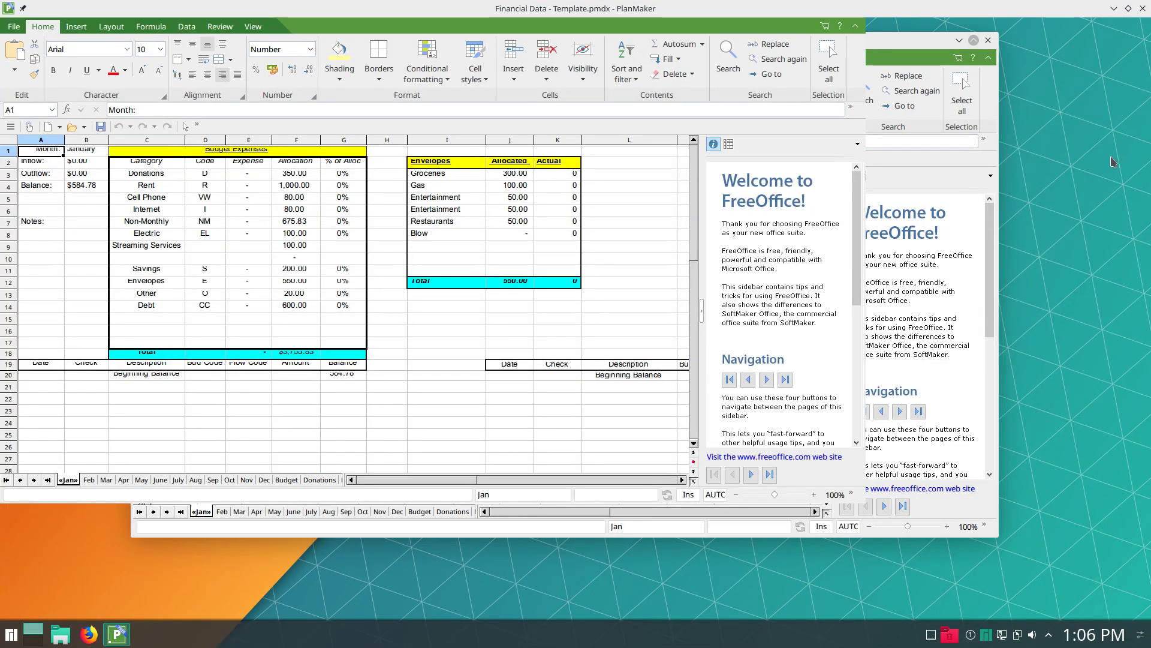
Look over the Insert commands and the Jan sheet, then visit the SoftMaker website and put the browser away.
left_click(76, 27)
left_click(447, 494)
scroll(879, 433, "down", 4)
scroll(728, 398, "up", 3)
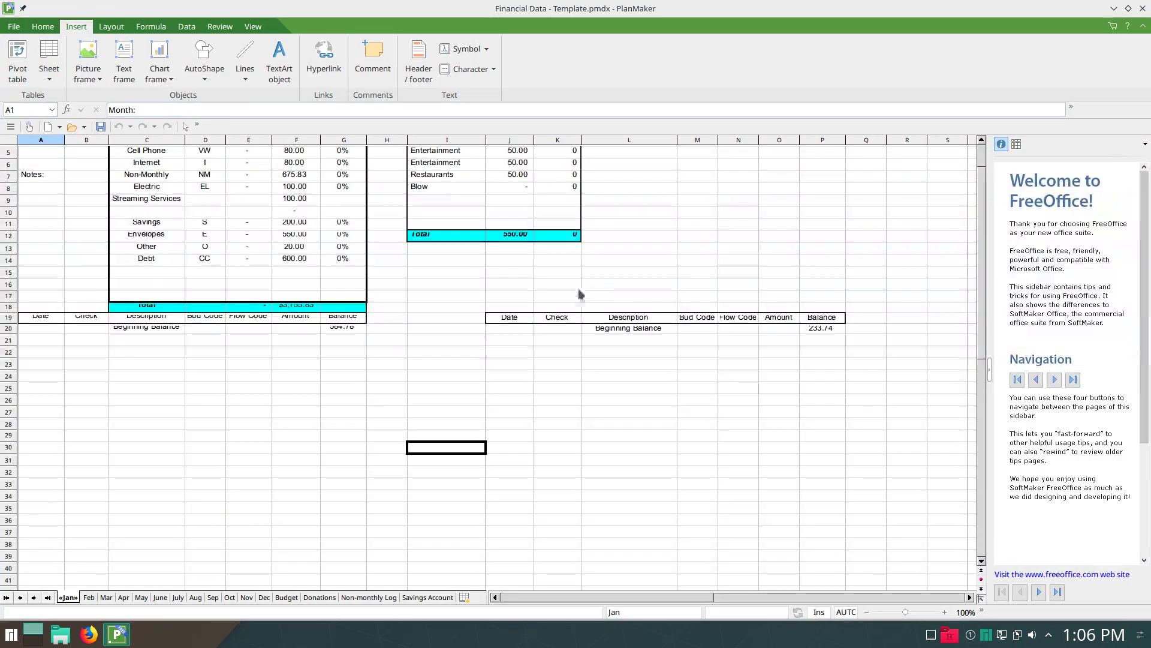
left_click(1113, 27)
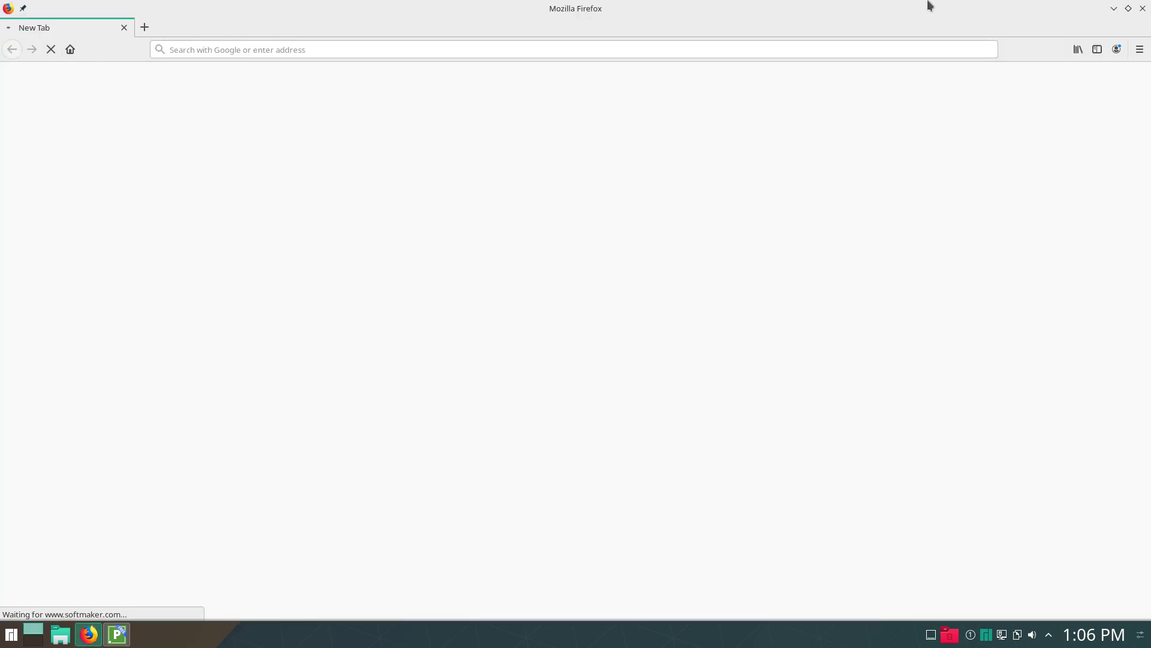
left_click(1114, 8)
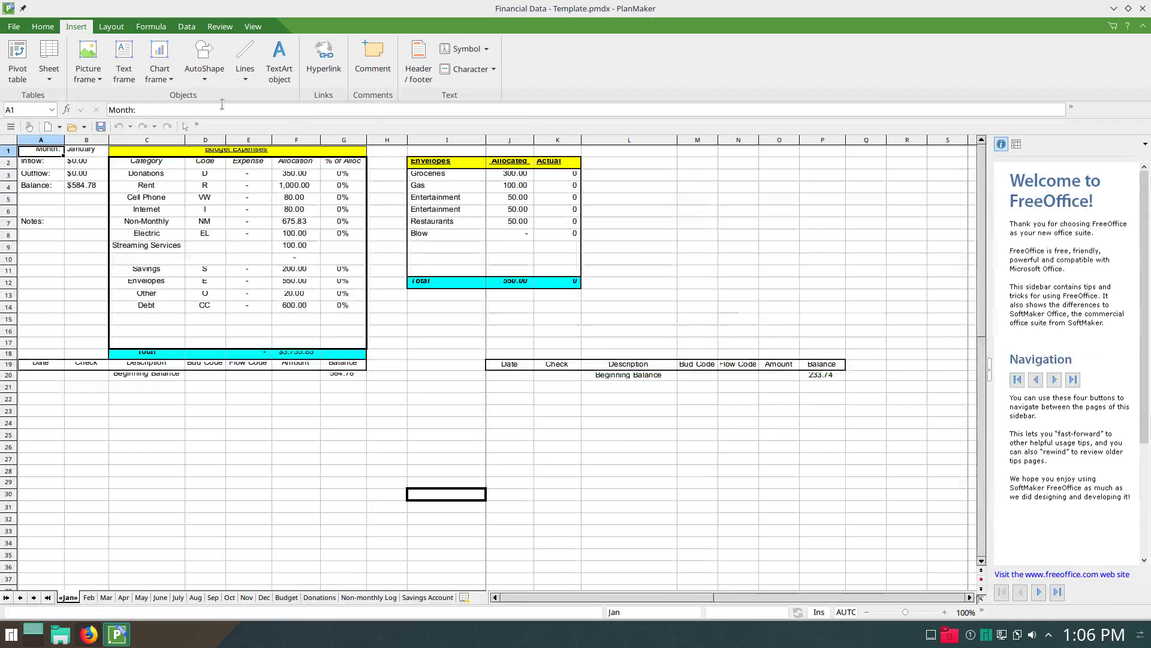
Look over the File commands and view the monthly sheets from Feb through June.
left_click(14, 26)
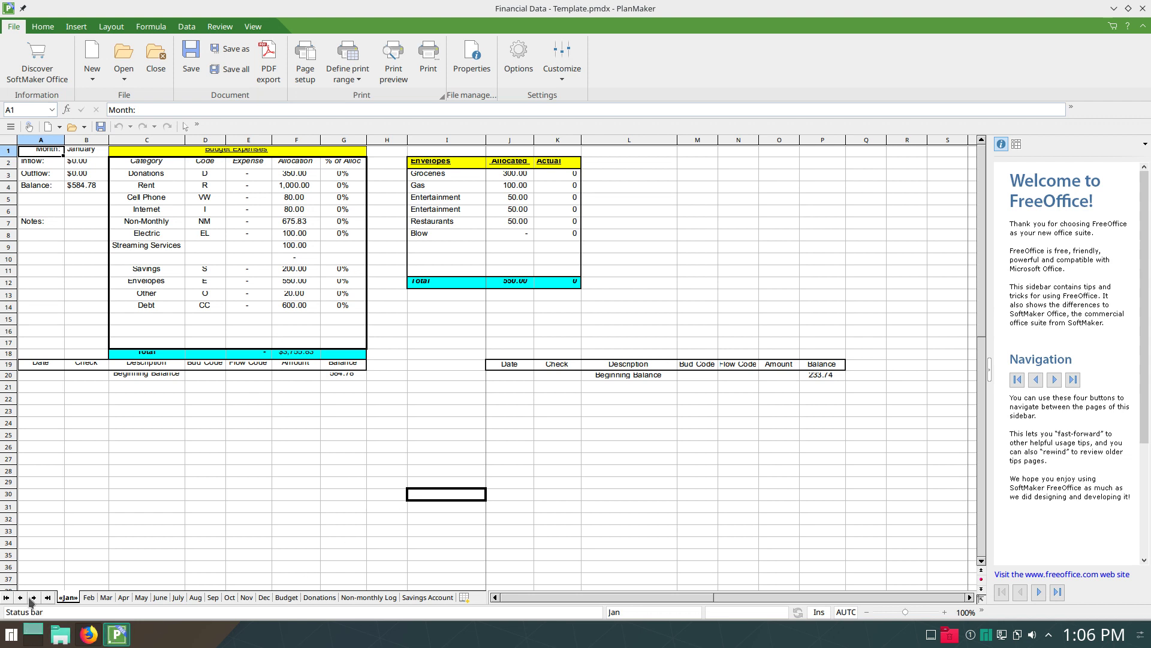
left_click(89, 597)
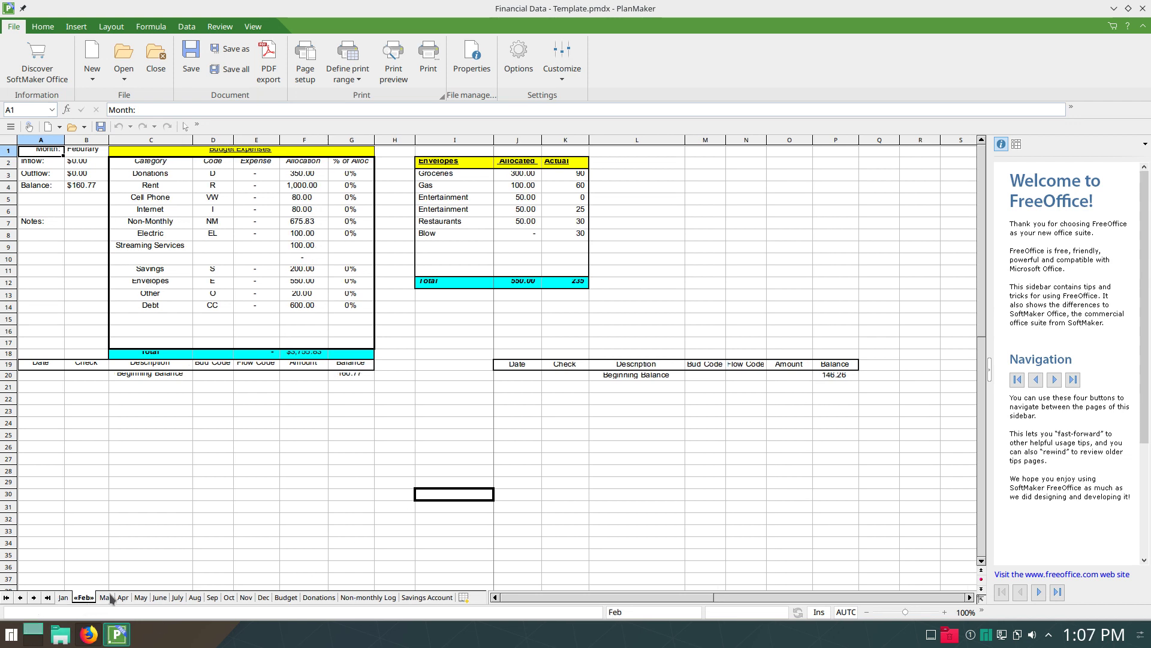
left_click(111, 598)
left_click(124, 598)
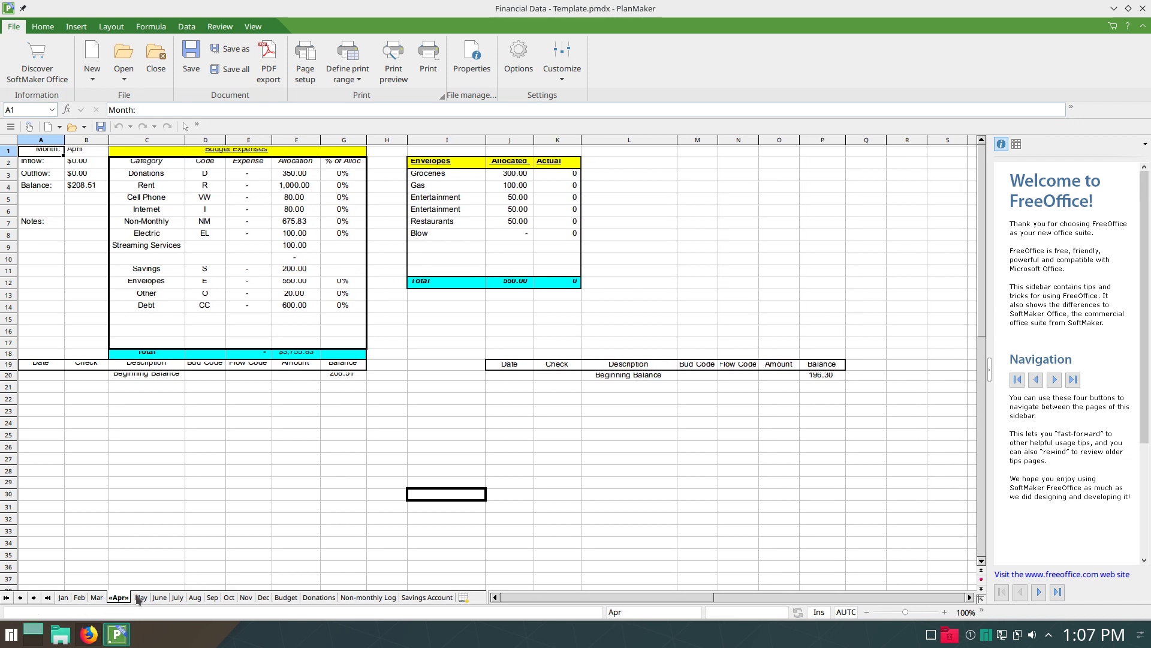
left_click(138, 598)
left_click(160, 599)
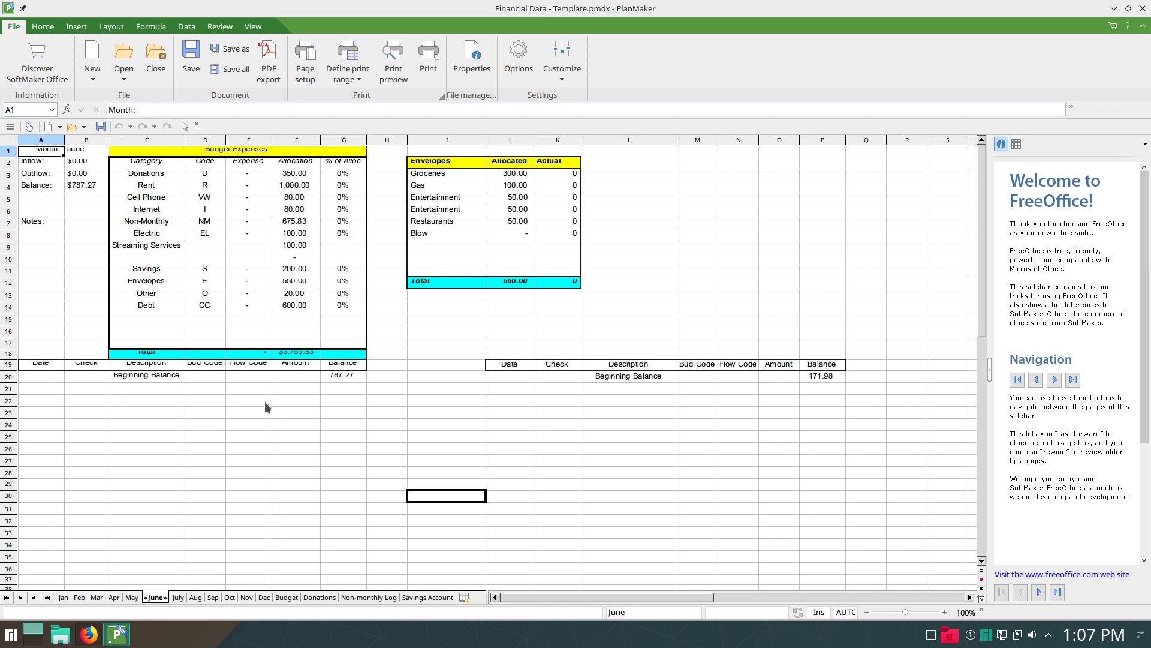
Increase the height of all rows on the June sheet just enough for the text in every row to fit.
left_click(133, 380)
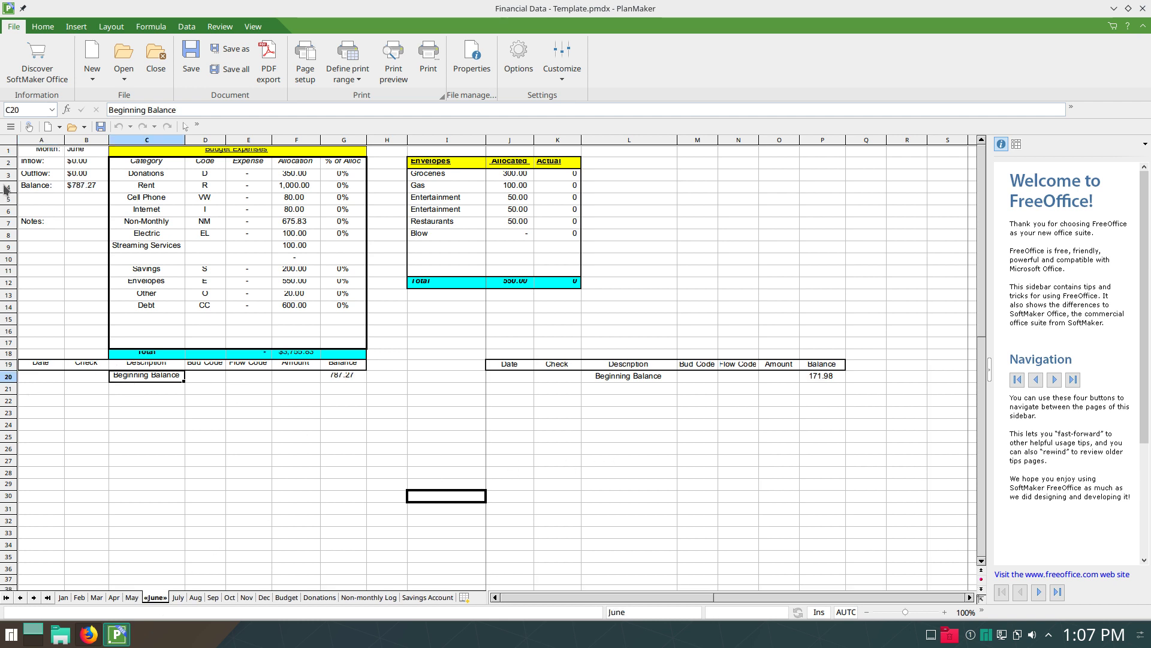
left_click(12, 142)
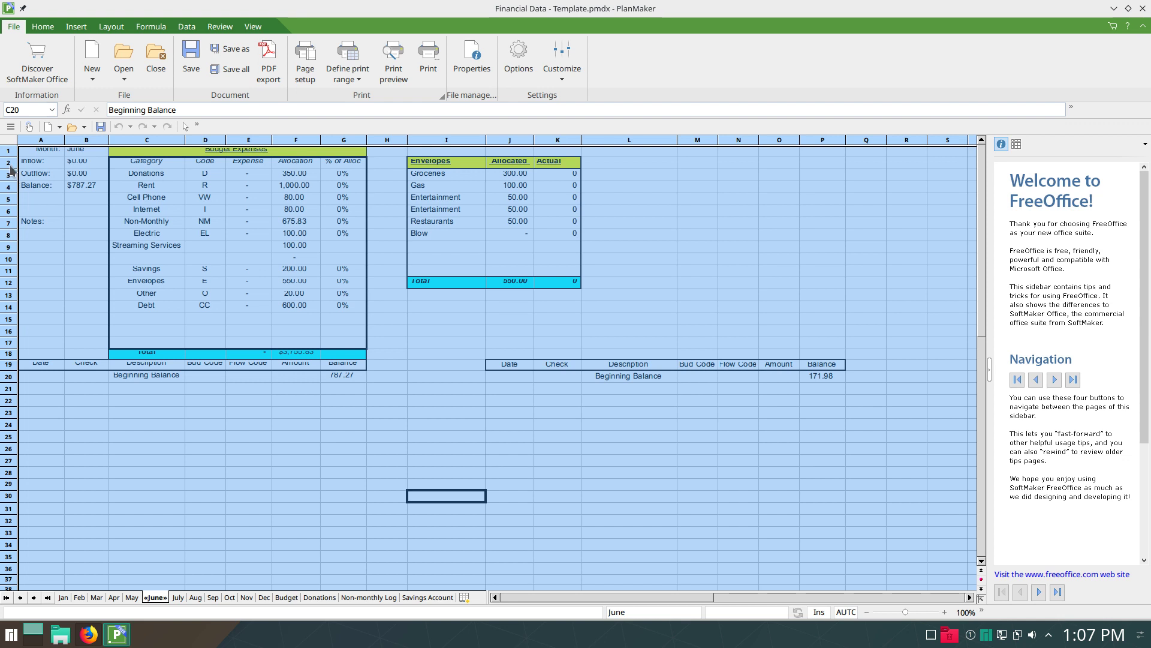
left_click_drag(8, 167, 8, 193)
left_click(693, 384)
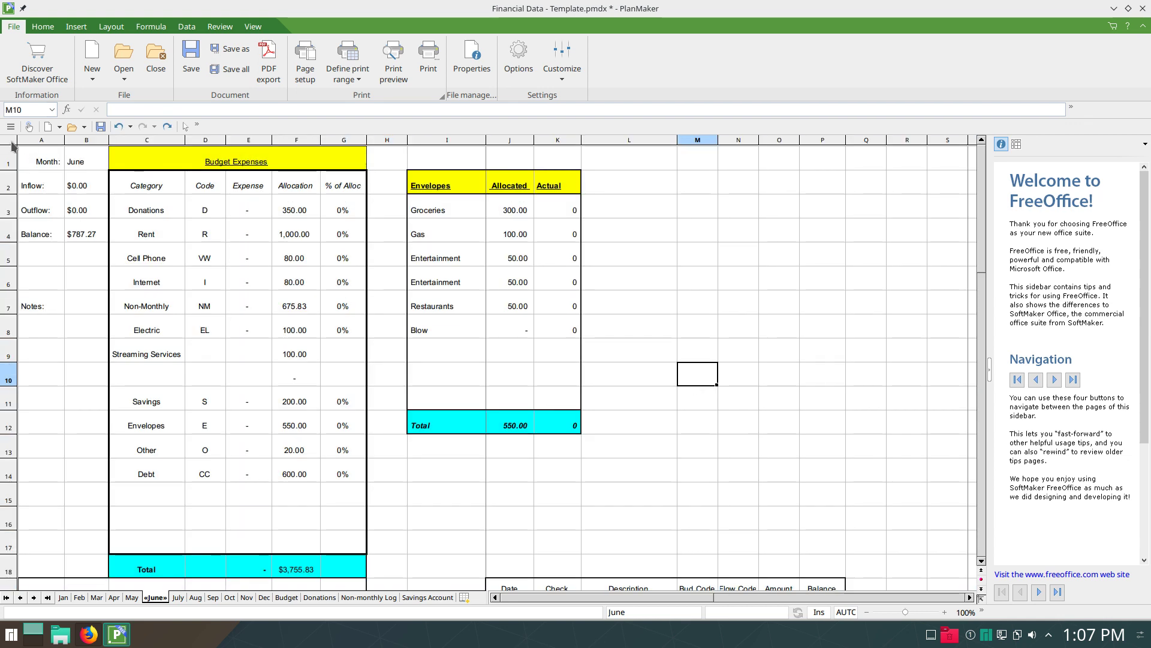
left_click(12, 144)
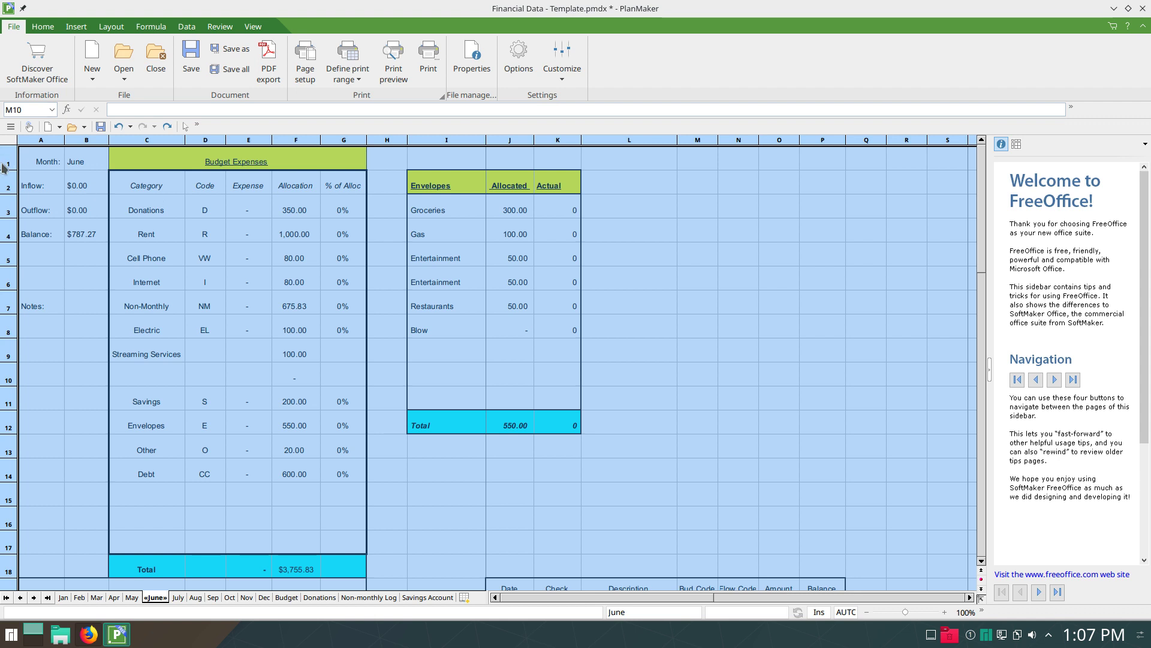
left_click_drag(7, 170, 3, 161)
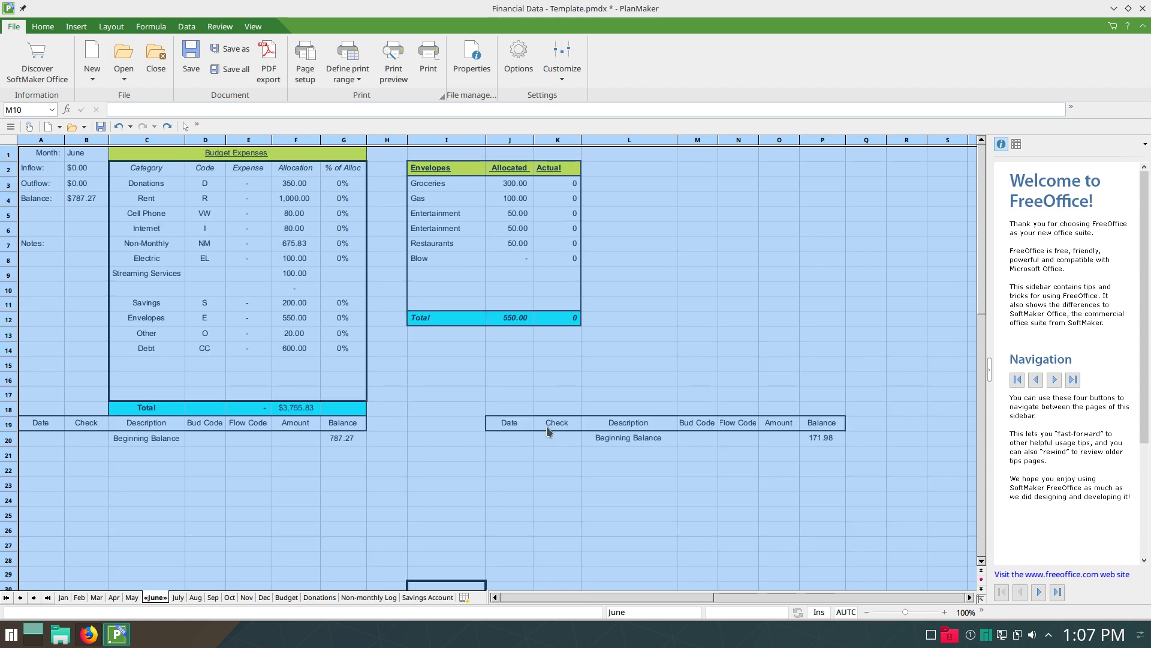
left_click(447, 363)
left_click(526, 466)
Enter a transaction in row 21 of the second June register with description test, Bud Code D and amount 500.
left_click(636, 457)
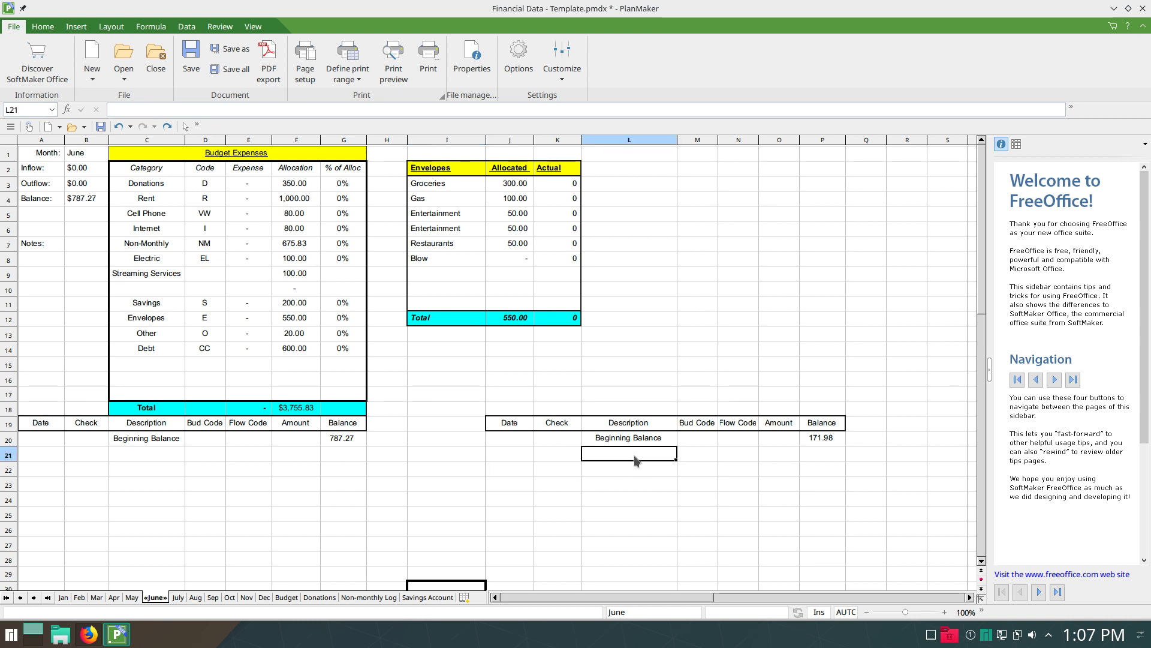
type("test")
key("Tab")
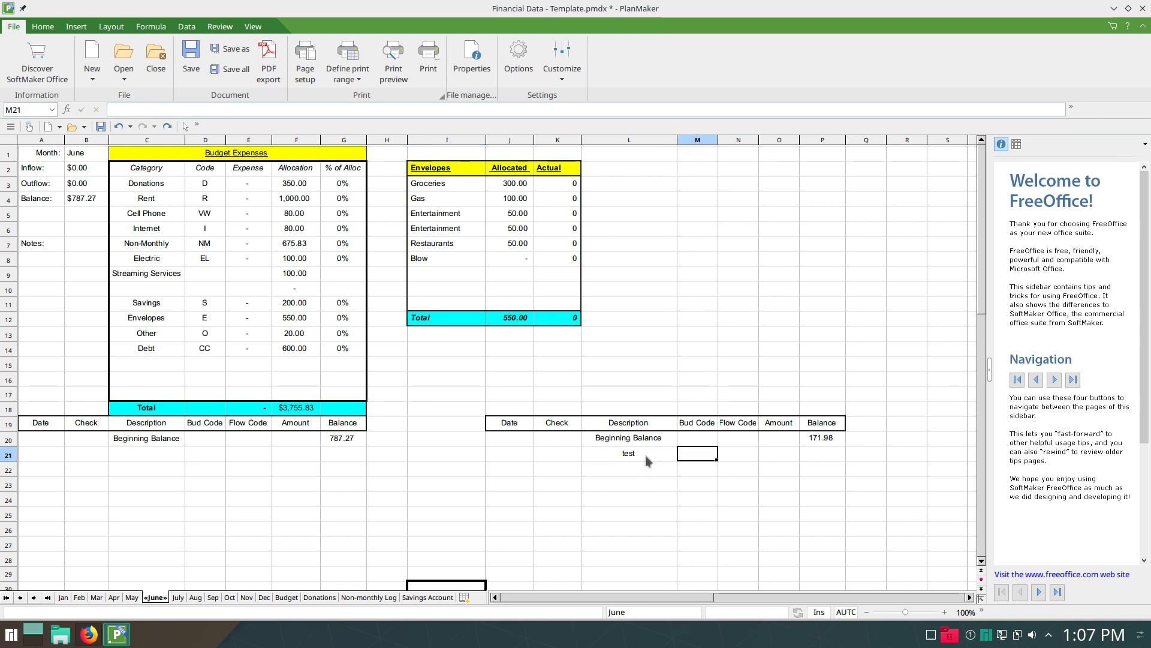
type("D")
key("Tab")
key("Tab")
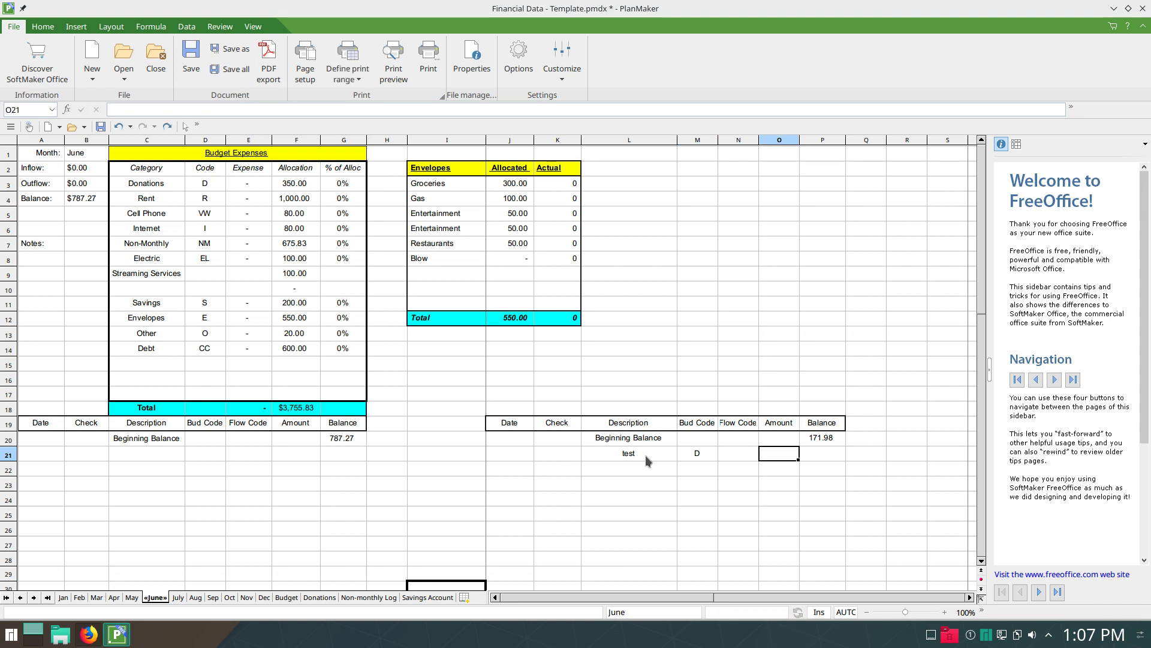
type("500")
key("Tab")
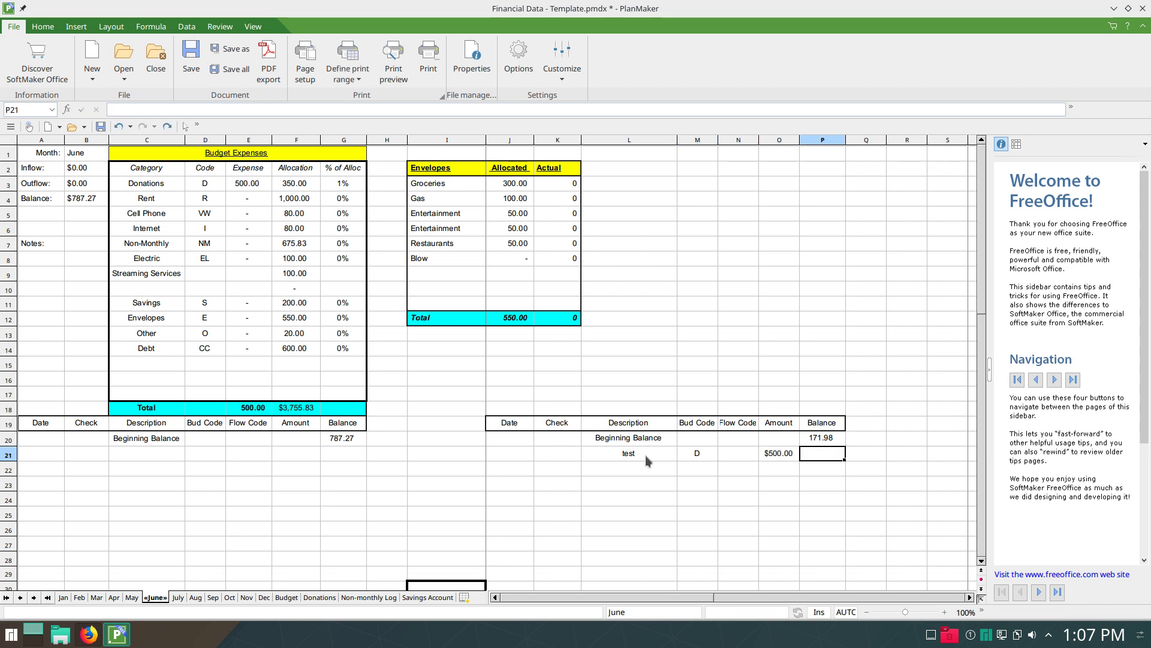
Examine the SUMIF formula behind the Donations expense in cell E3 and leave it without editing.
left_click(259, 188)
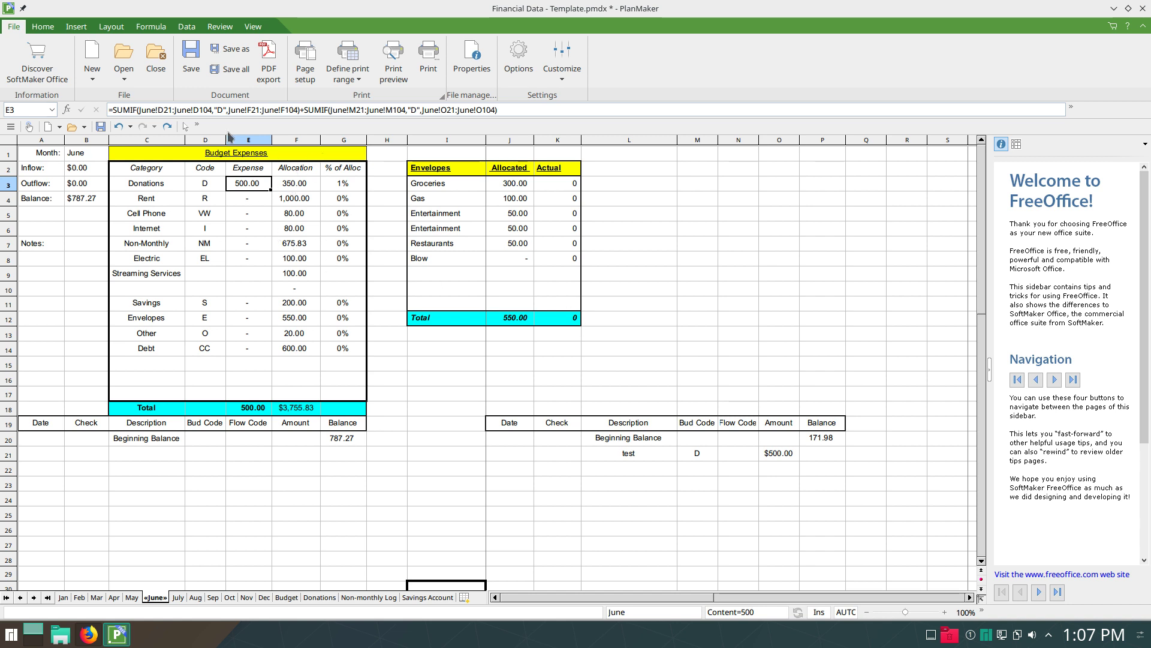
left_click(236, 110)
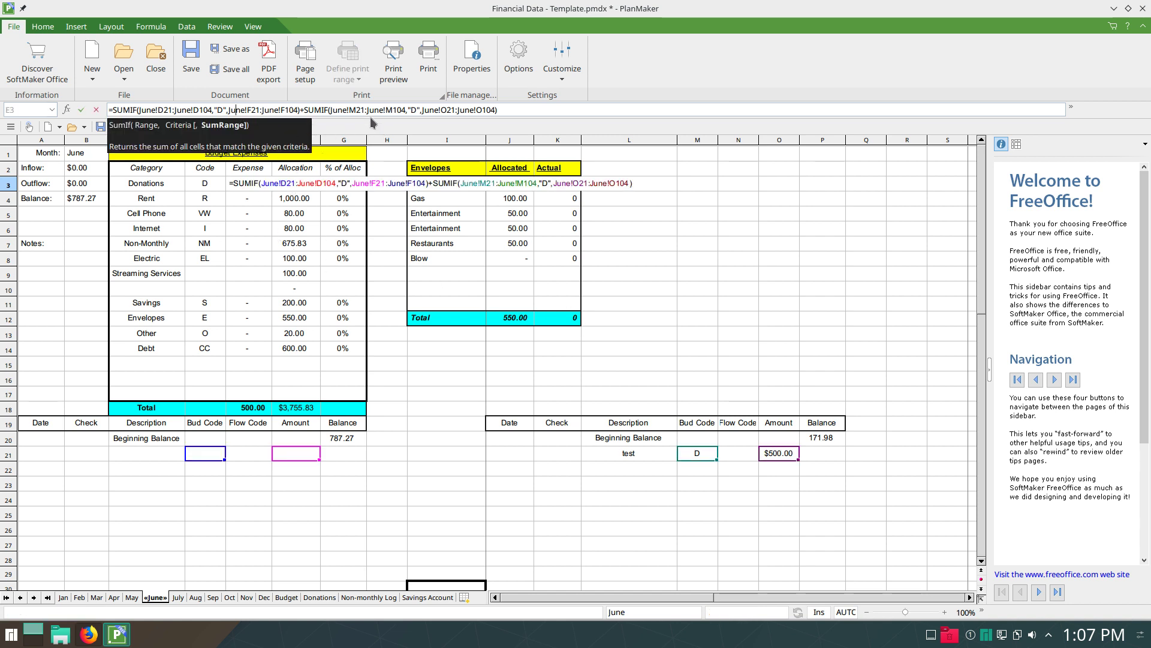
left_click(715, 290)
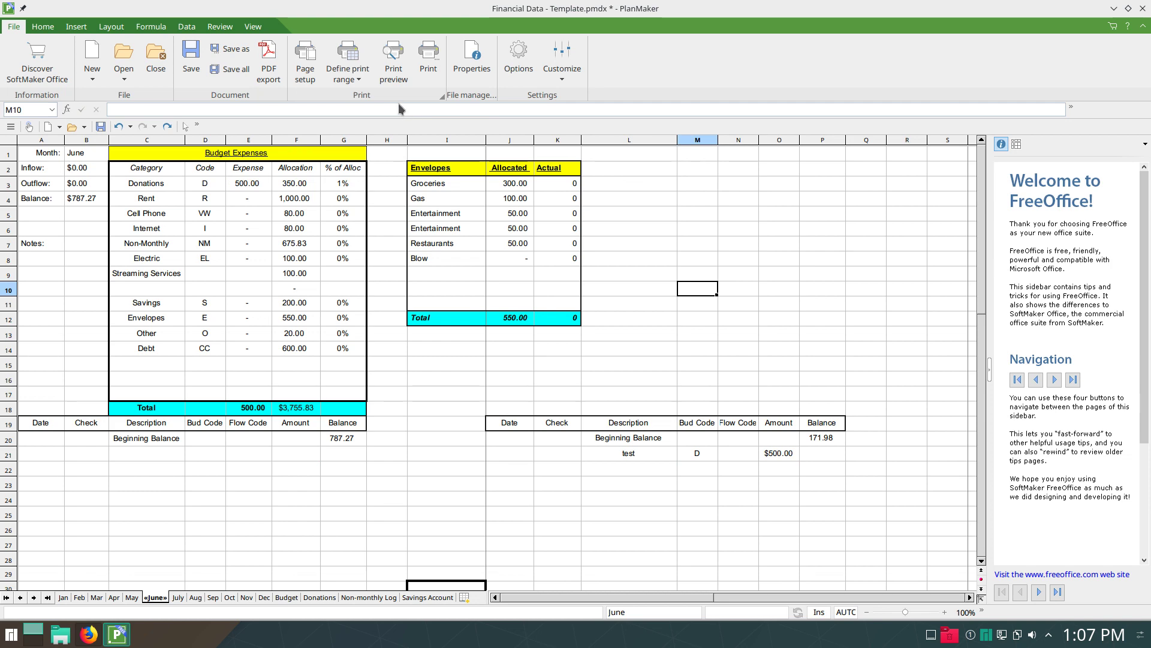
Look through the rest of the June sheet and the July, Savings Account, Non-monthly Log and Donations sheets.
scroll(621, 287, "down", 10)
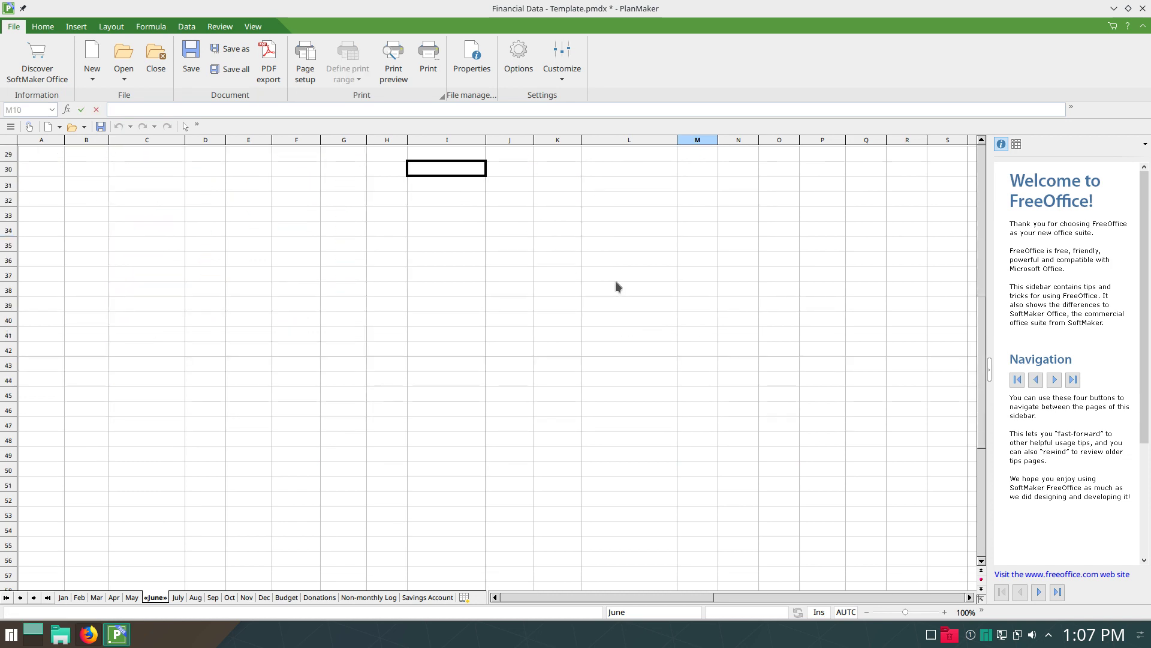
scroll(378, 457, "up", 10)
left_click(178, 597)
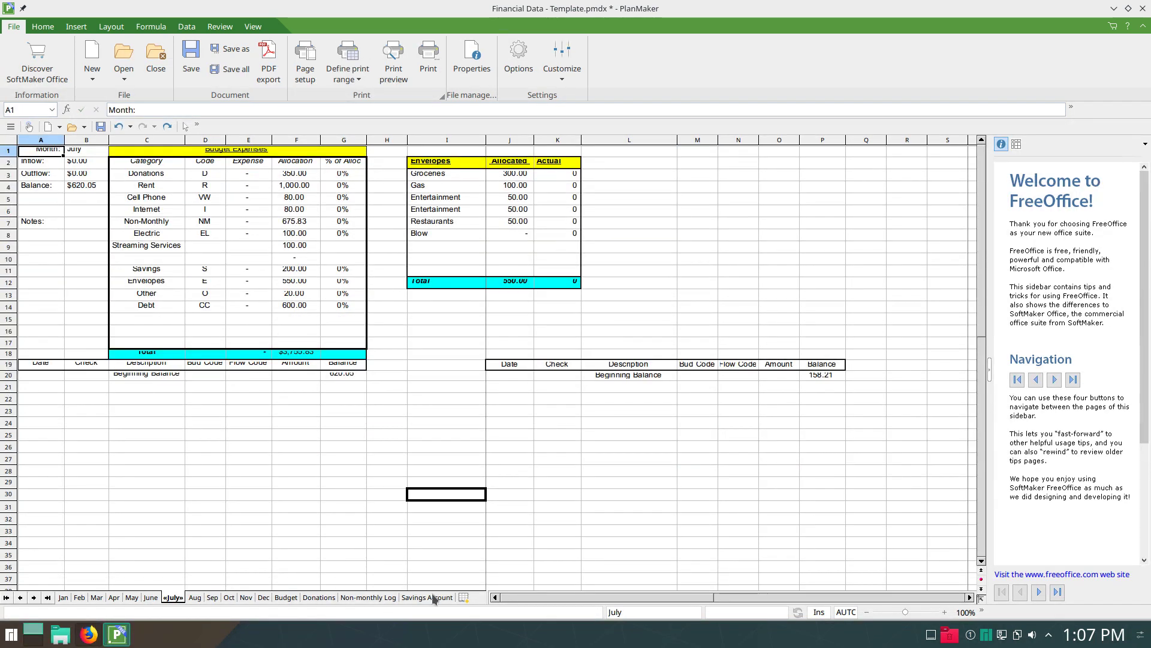
left_click(427, 597)
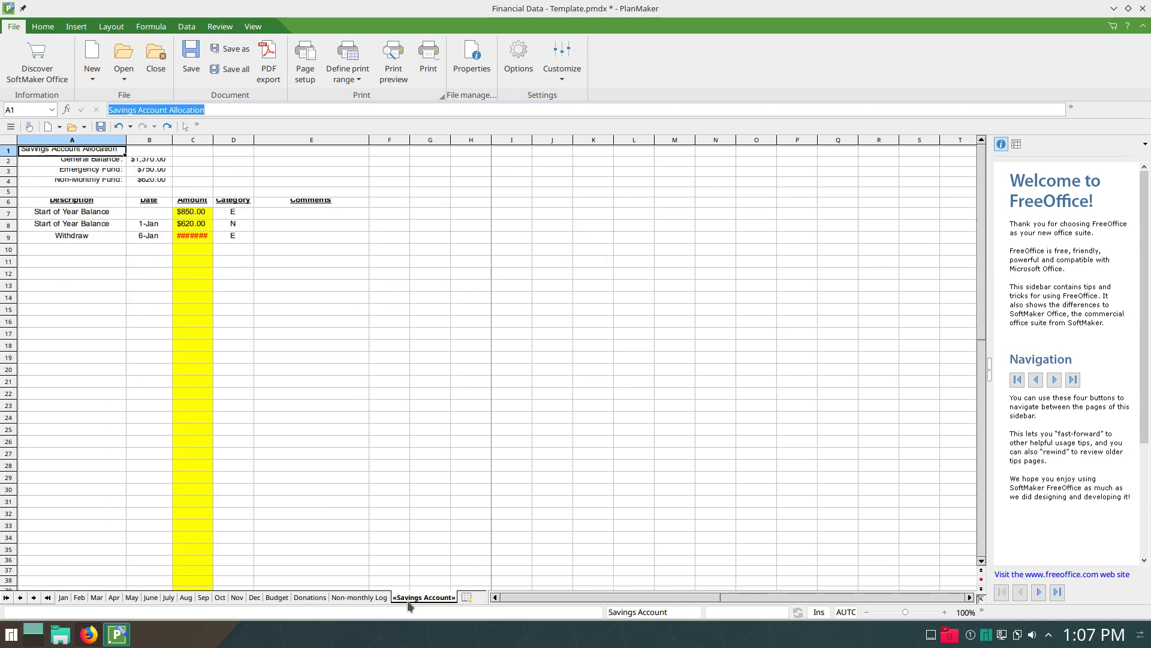
left_click(376, 598)
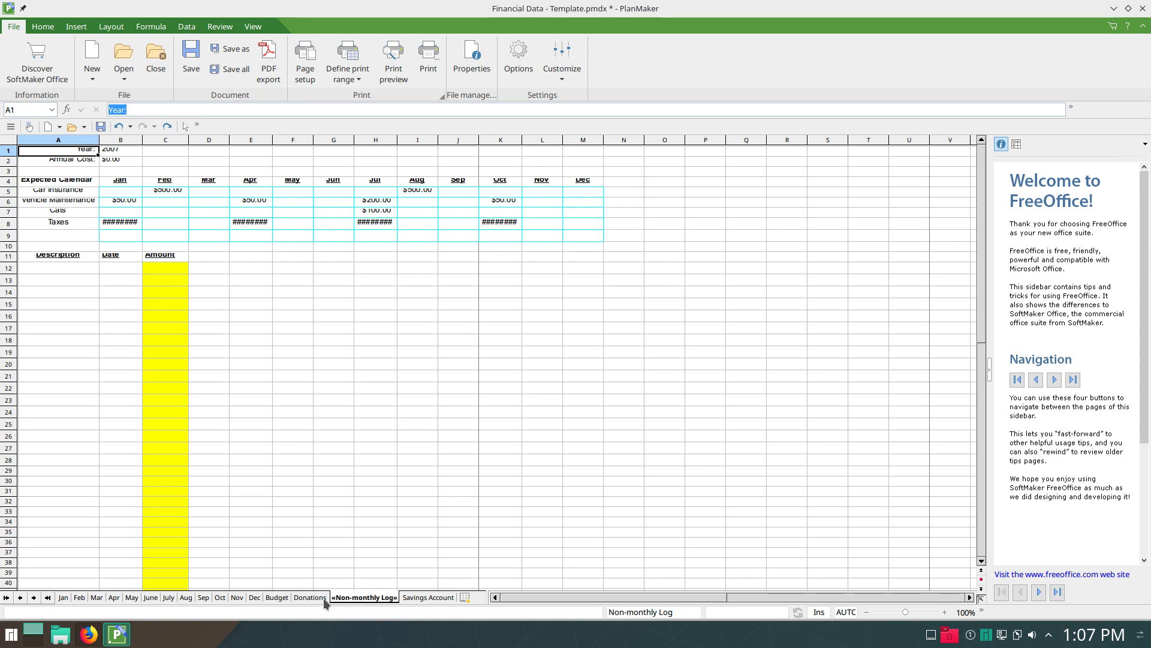
left_click(323, 599)
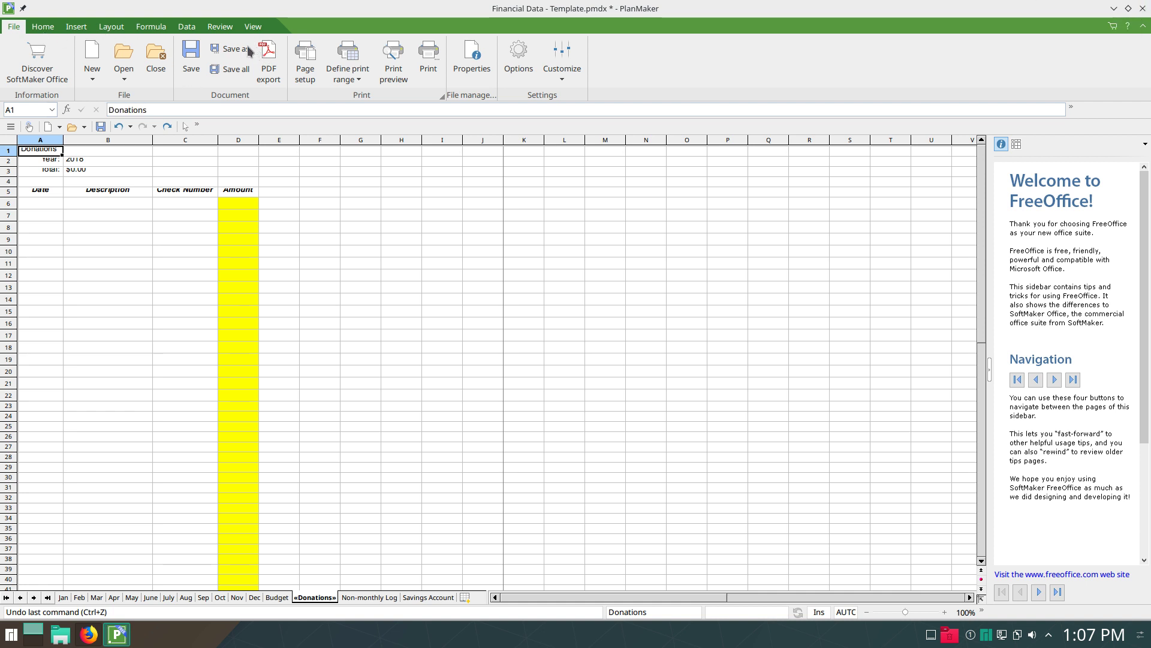
Review the default file format choices offered when saving under a new name and the workbook's summary properties, dismissing each dialog.
left_click(230, 52)
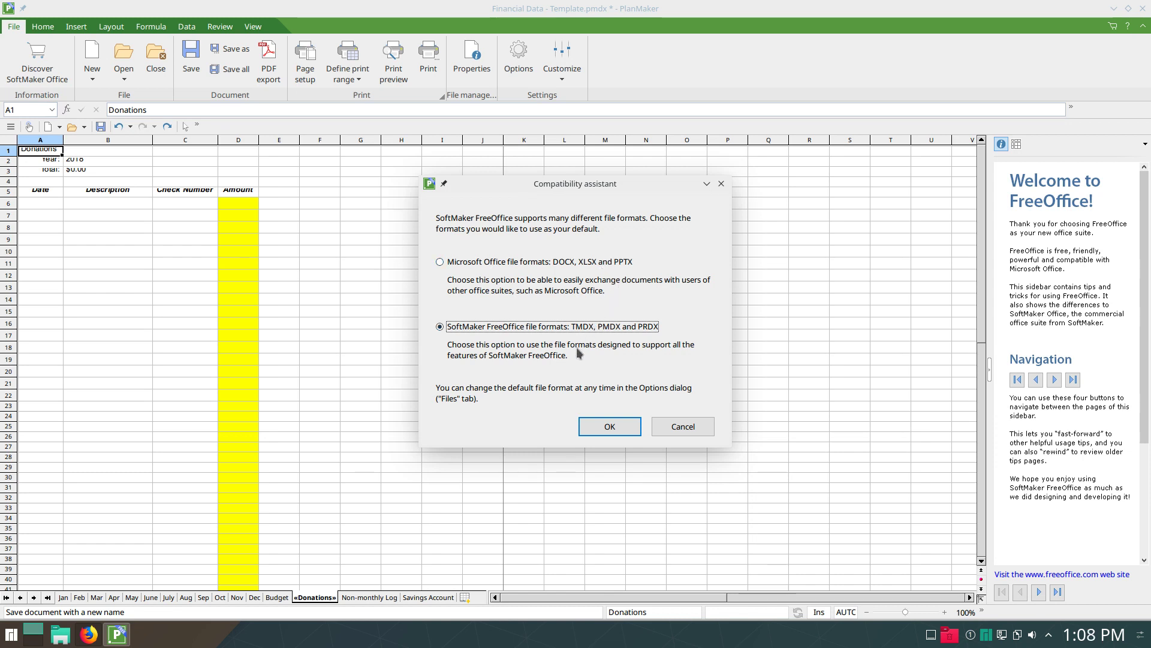
left_click(670, 426)
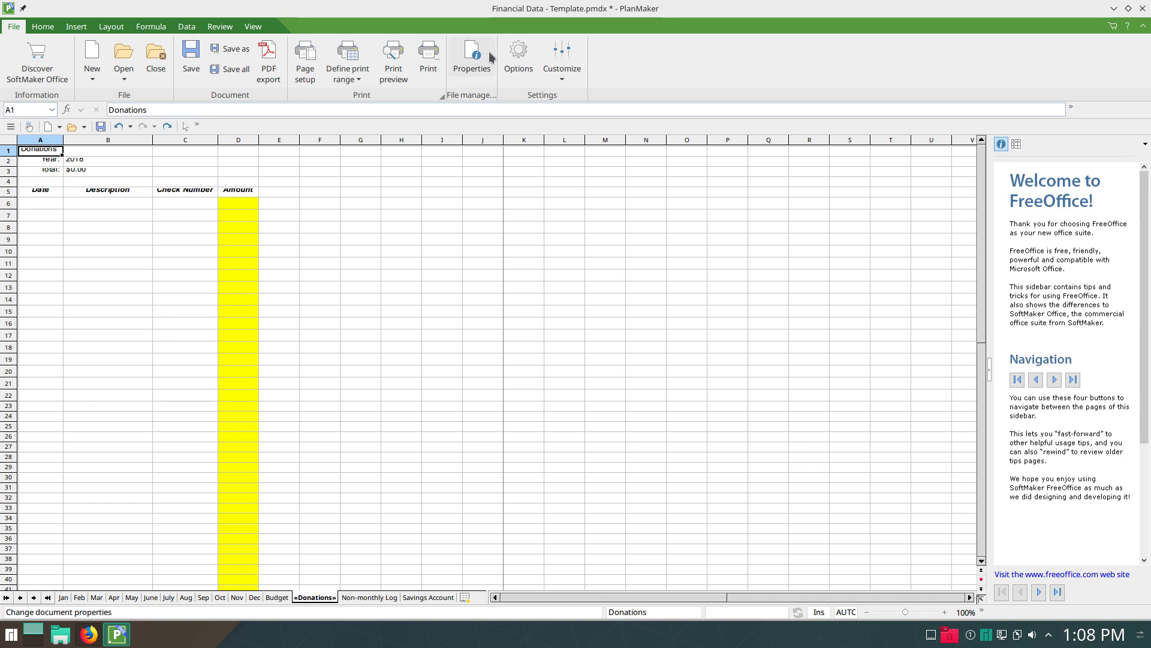
left_click(477, 63)
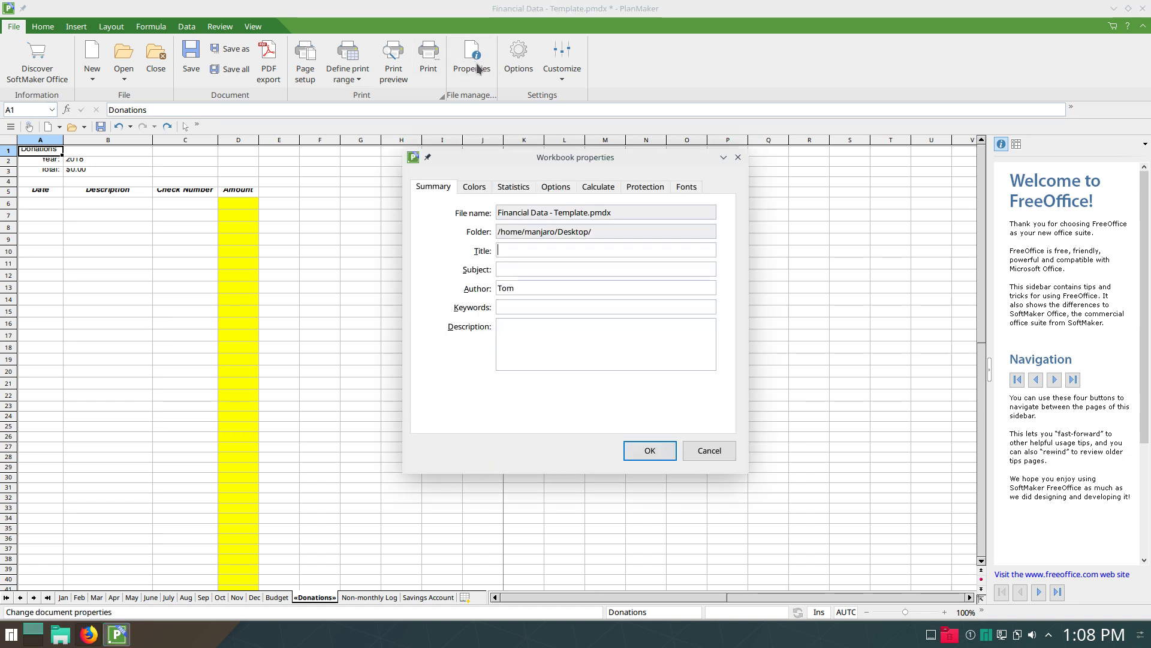
left_click(698, 449)
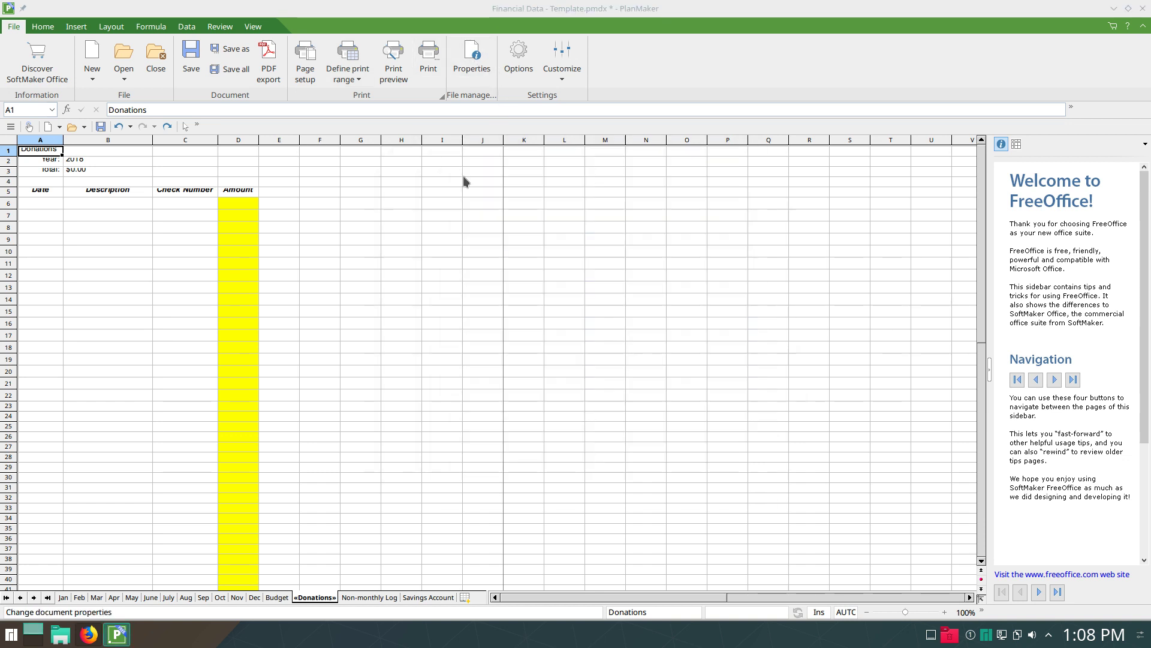
left_click(238, 53)
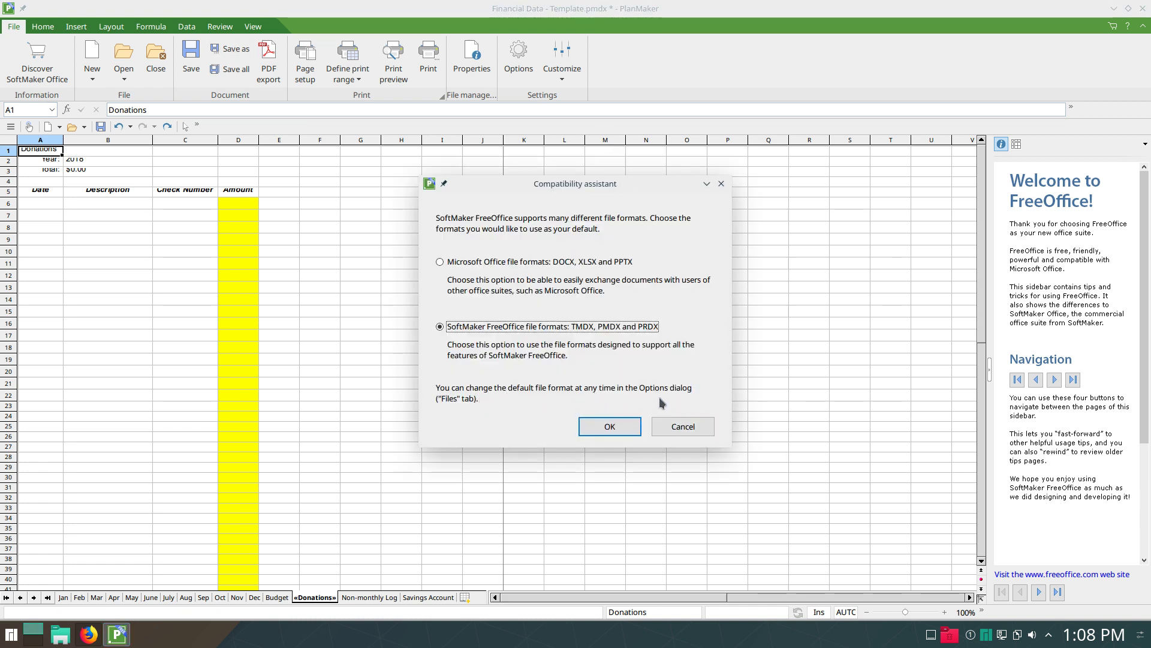
left_click(682, 426)
Review PlanMaker's General, Edit, Appearance and Files options, including the default file format choices, and cancel the dialog.
left_click(519, 57)
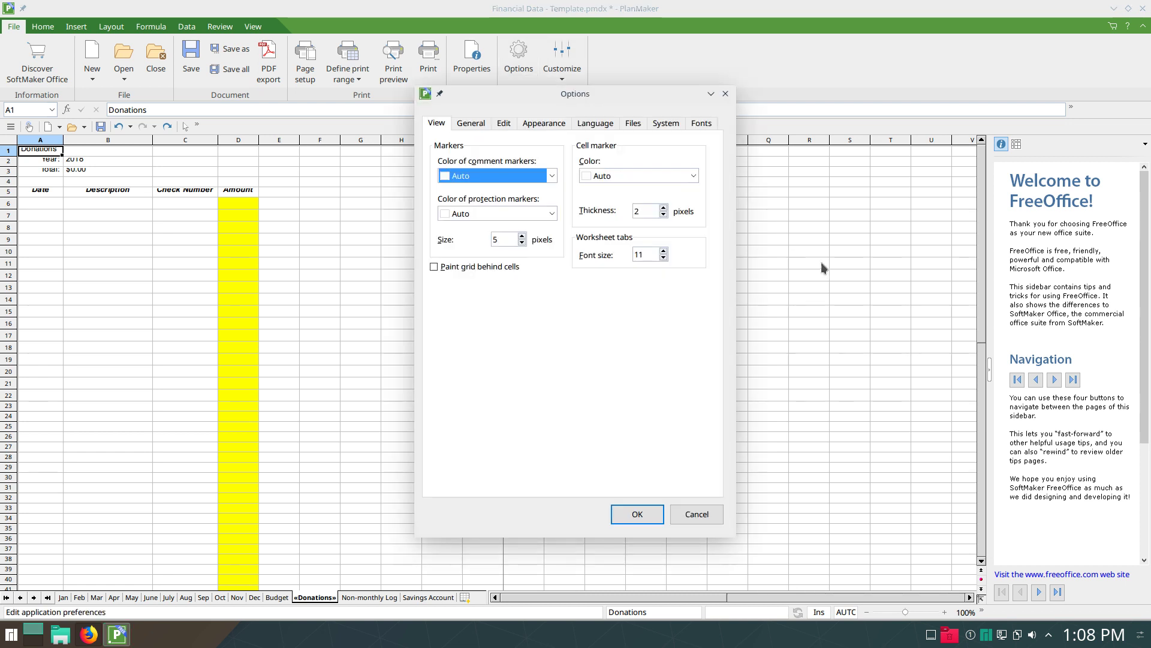
left_click(477, 124)
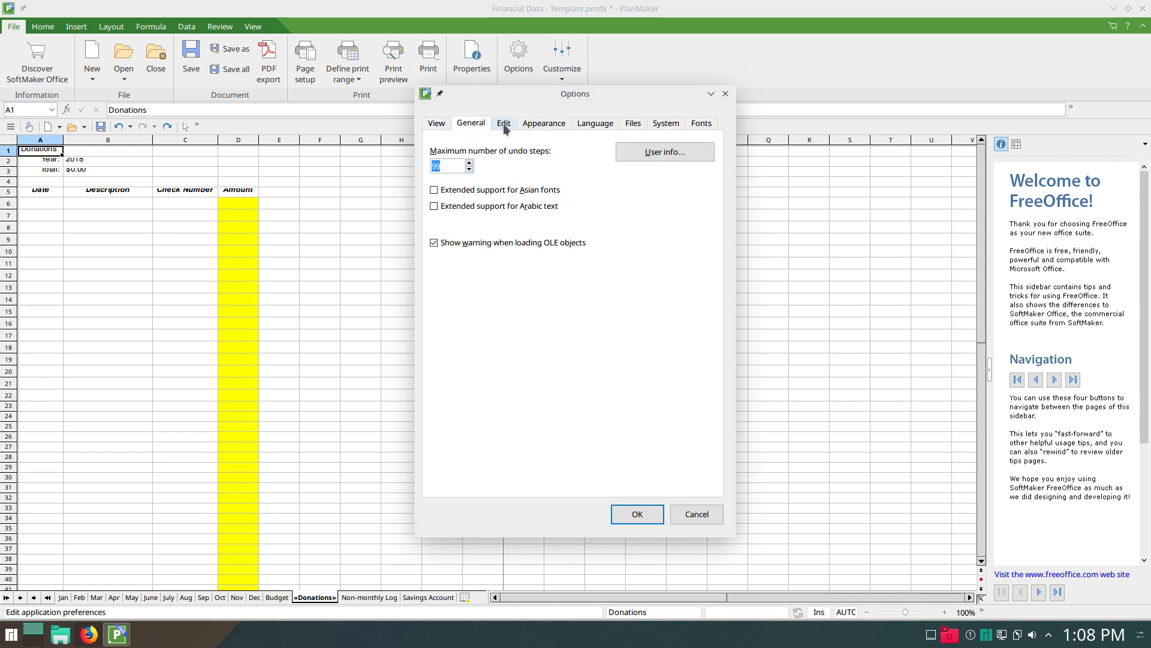
left_click(504, 126)
left_click(547, 124)
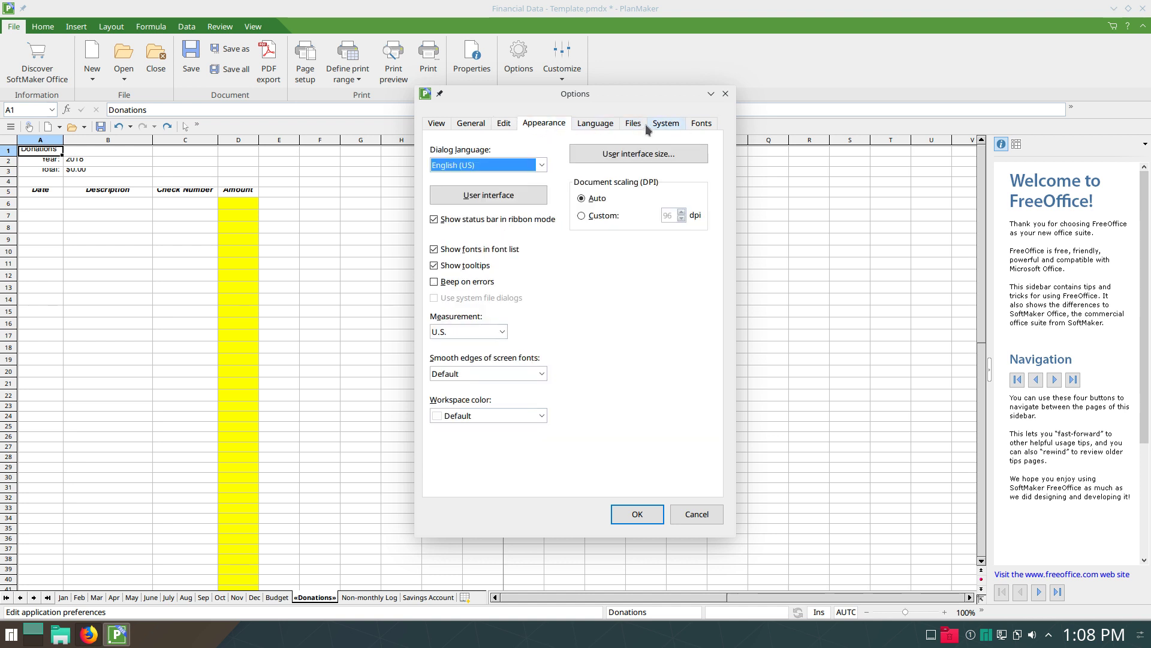
left_click(639, 123)
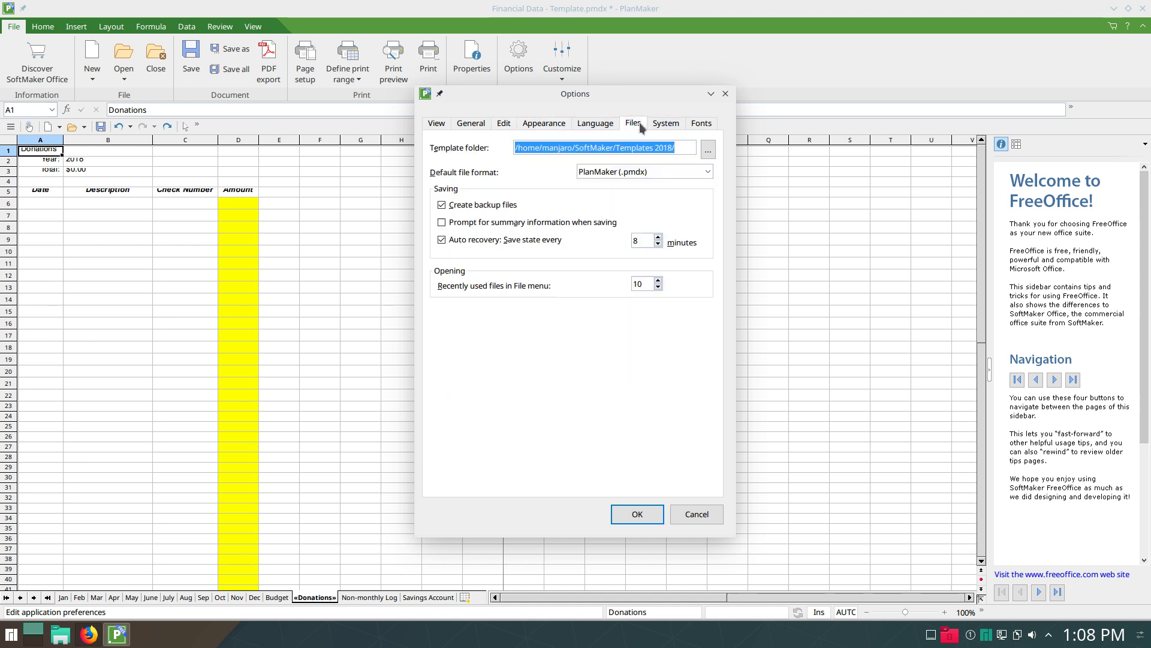
left_click(708, 173)
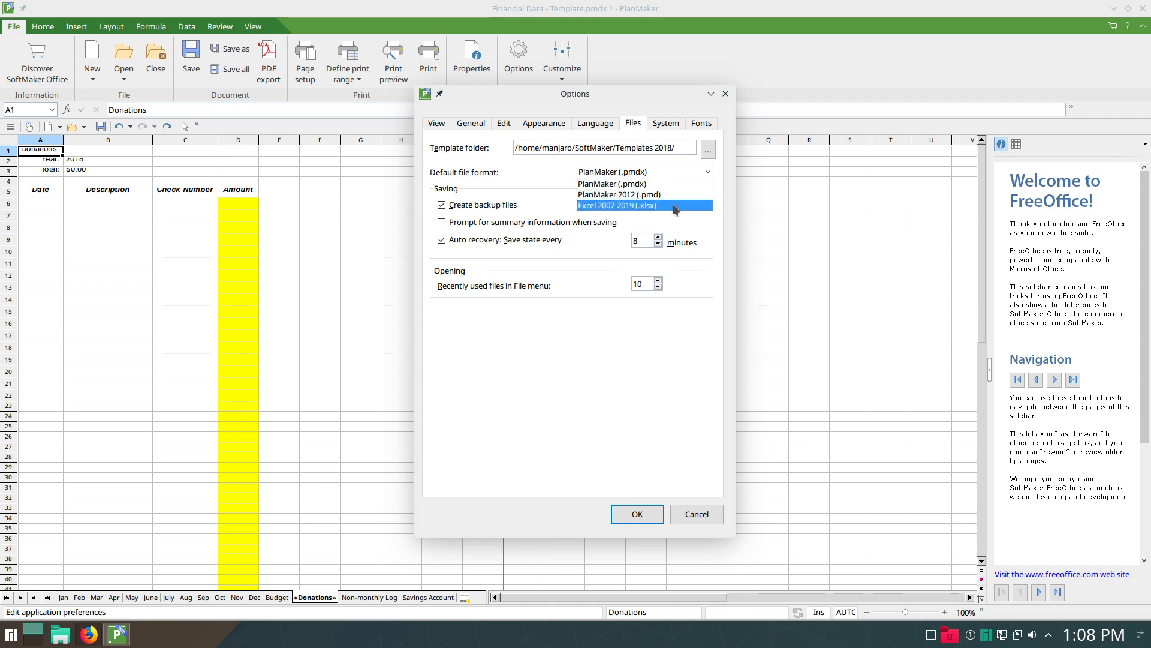
left_click(691, 514)
left_click(691, 514)
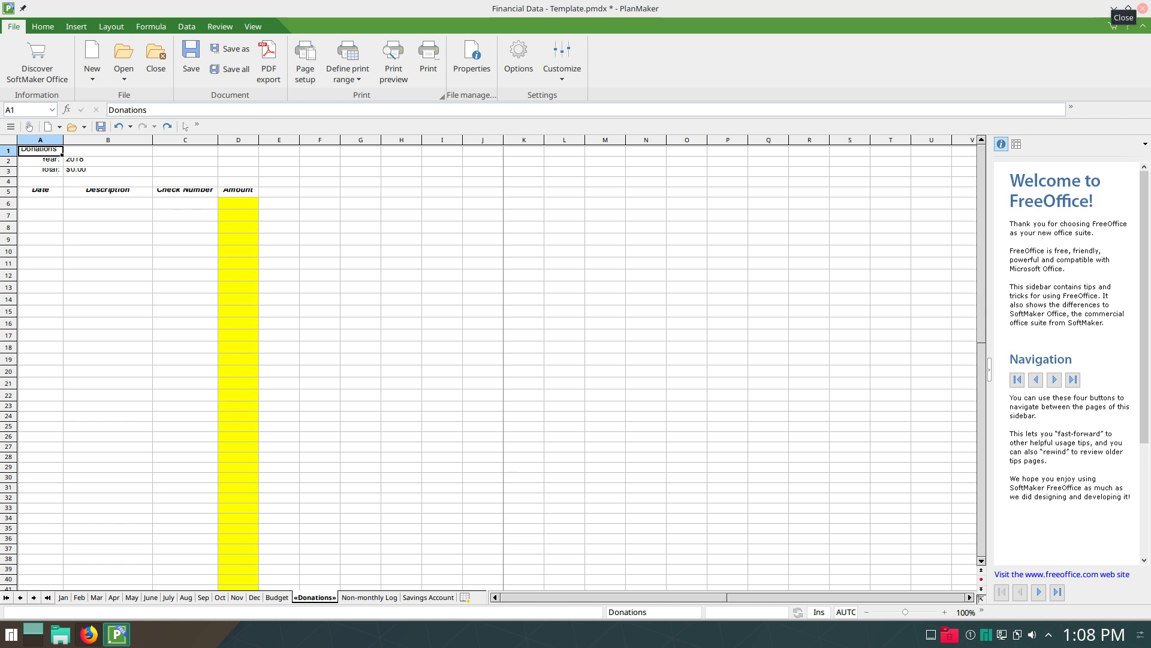
Close the Financial Data - Template workbook and PlanMaker without saving the changes.
left_click(1139, 8)
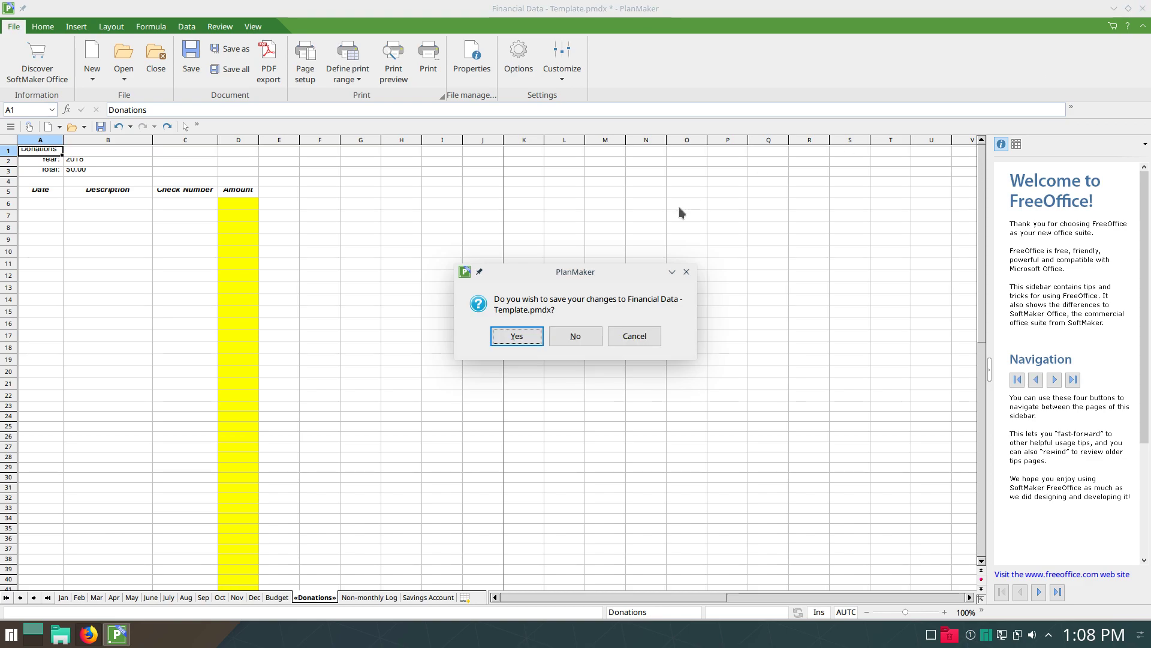
left_click(570, 342)
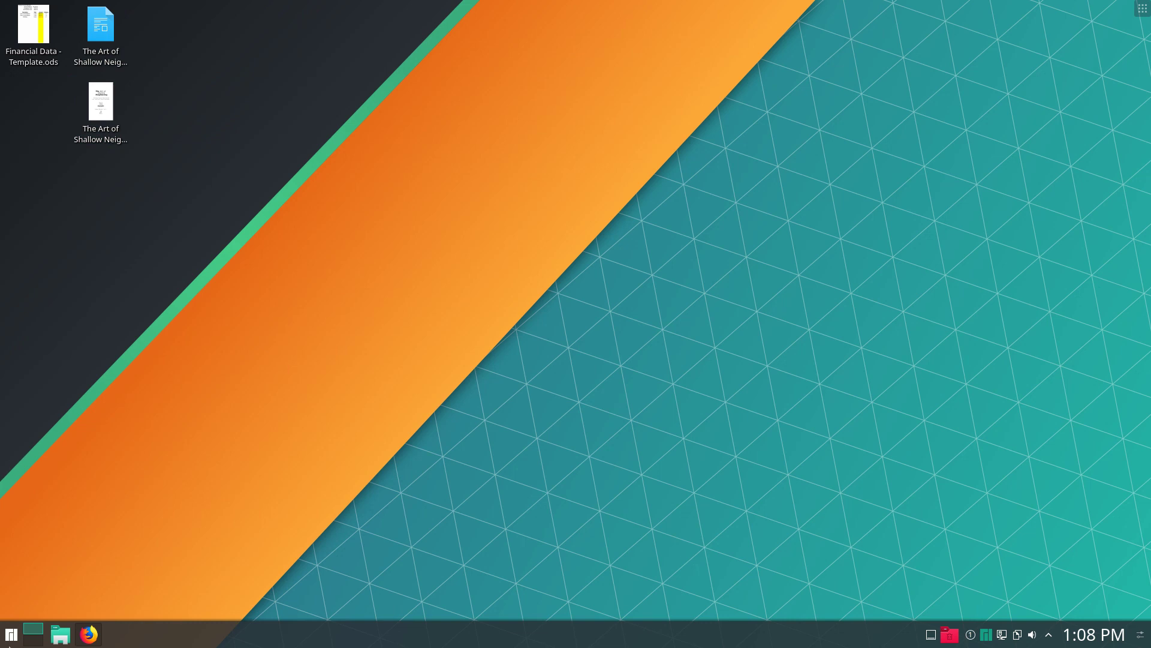
Switch to Firefox, look over the FreeOffice and SoftMaker Office comparison page, and close the browser.
left_click(89, 634)
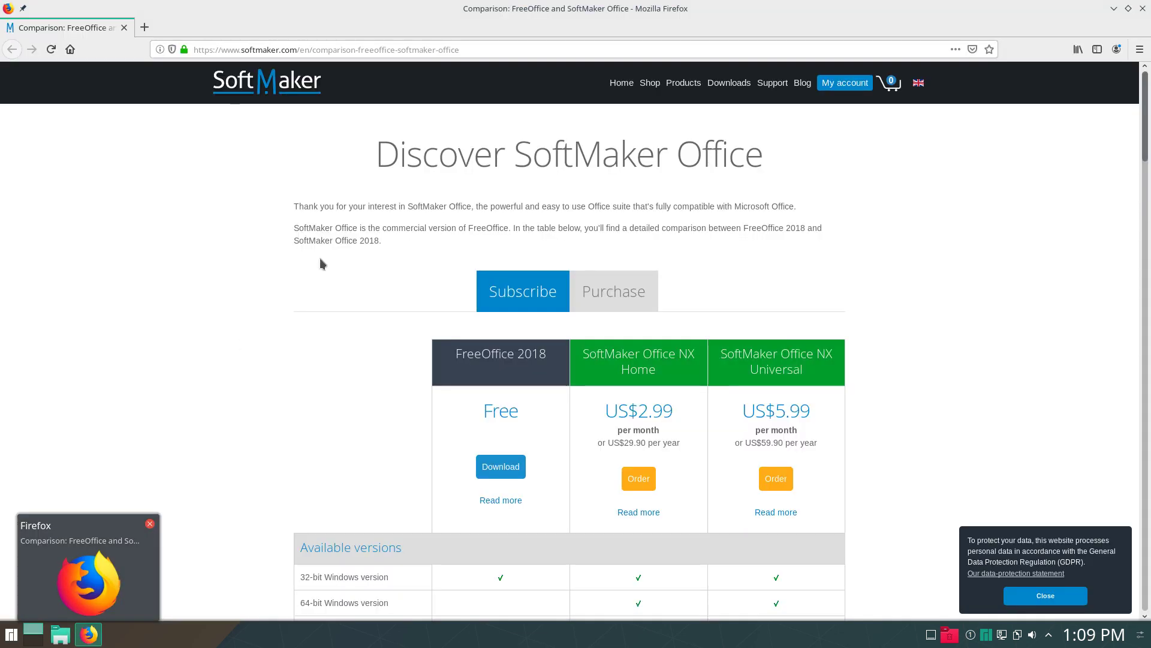
scroll(1015, 170, "down", 5)
scroll(1016, 170, "up", 4)
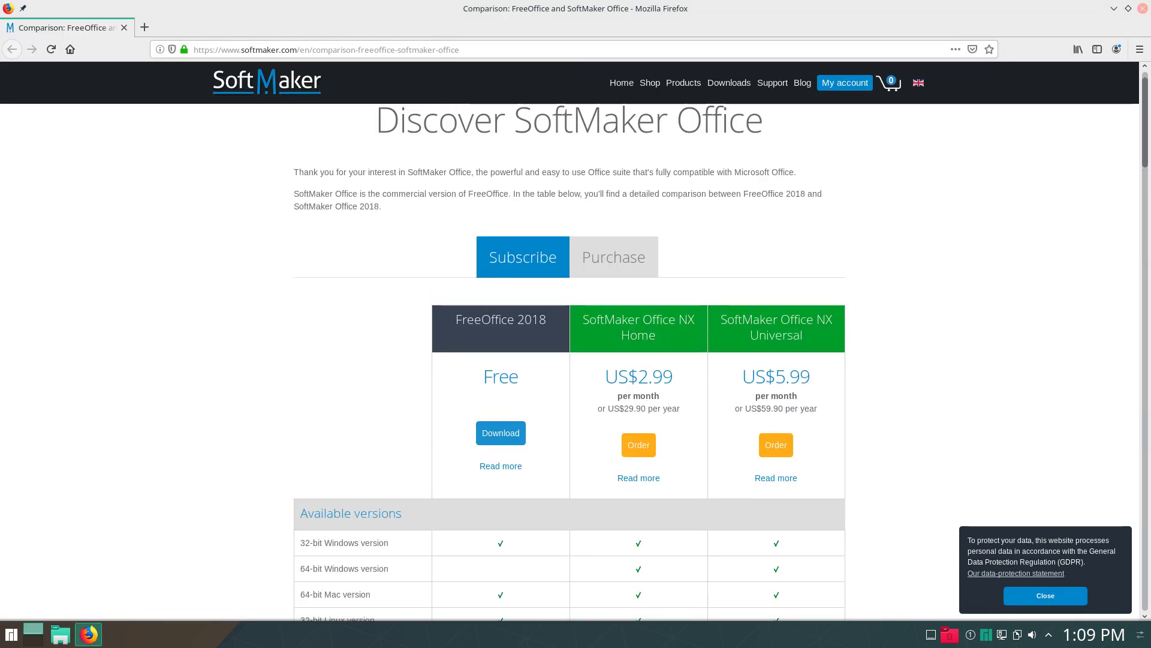
left_click(1142, 9)
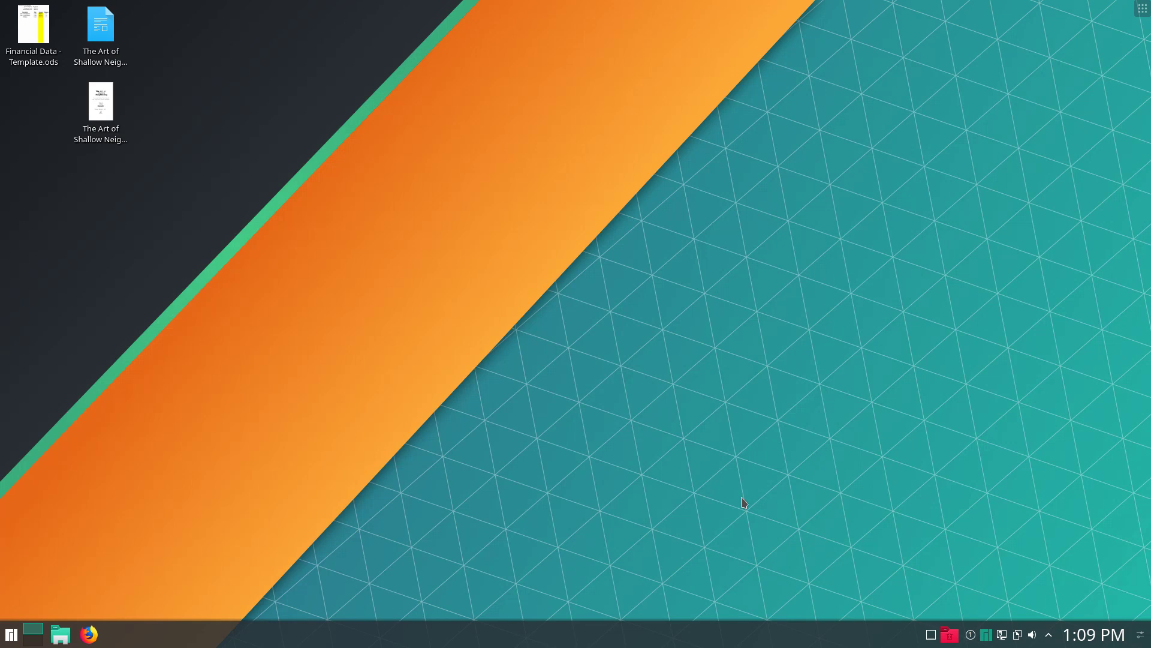
Look through the installed Office applications and launch the LibreOffice Start Center.
left_click(11, 635)
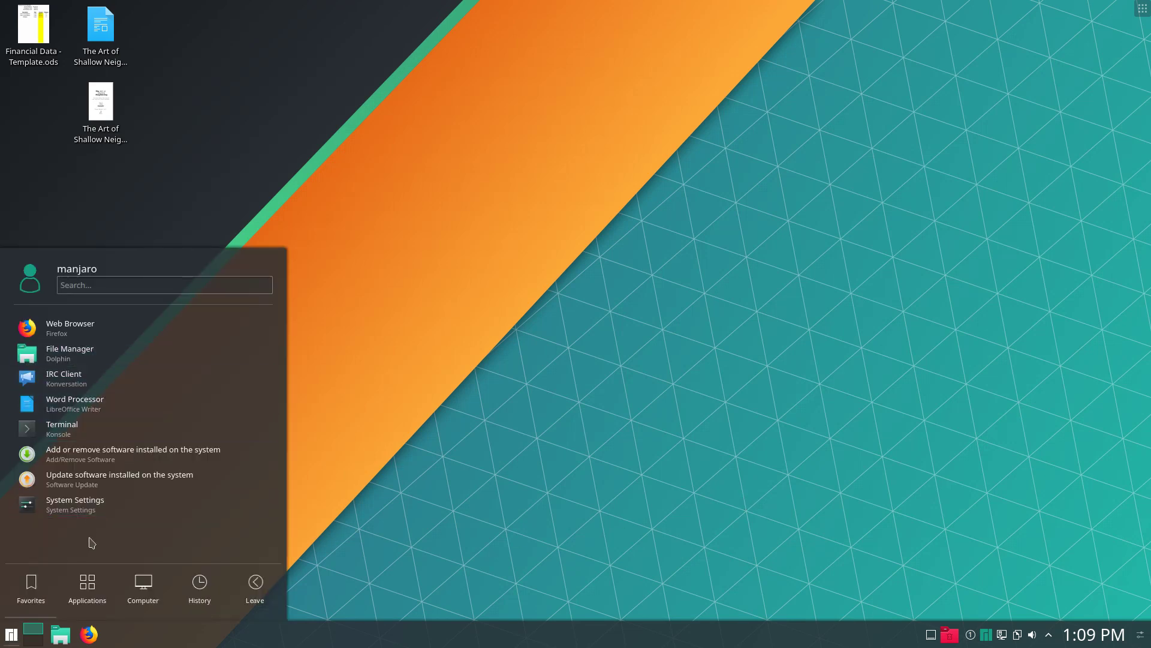
left_click(87, 585)
left_click(72, 479)
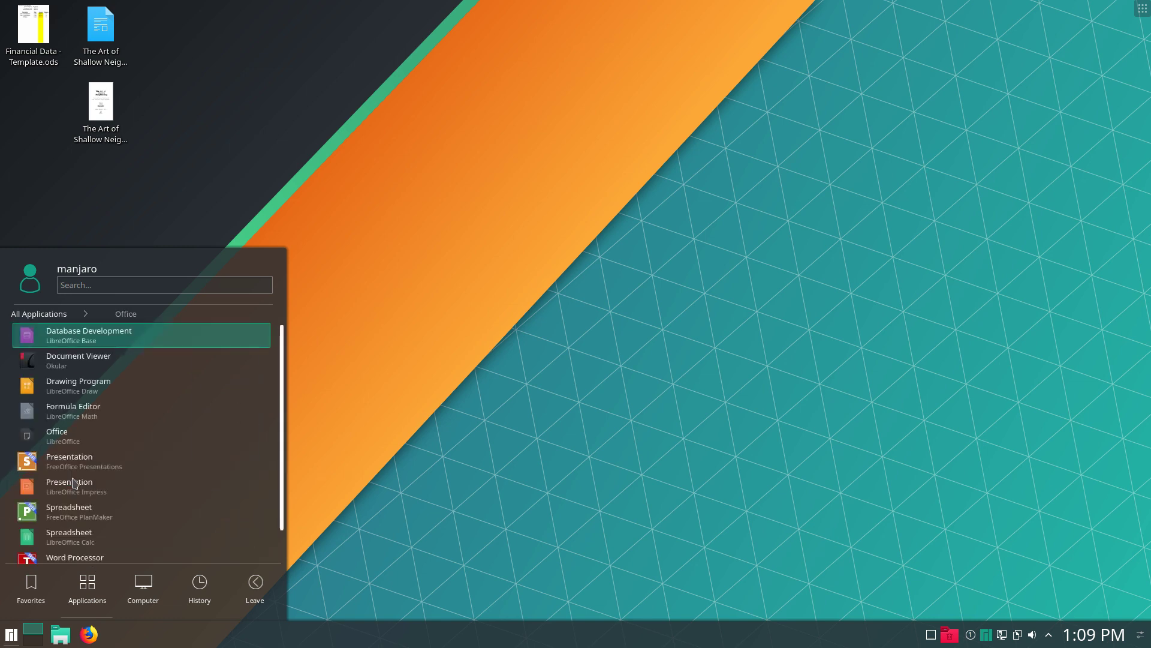
scroll(181, 393, "down", 1)
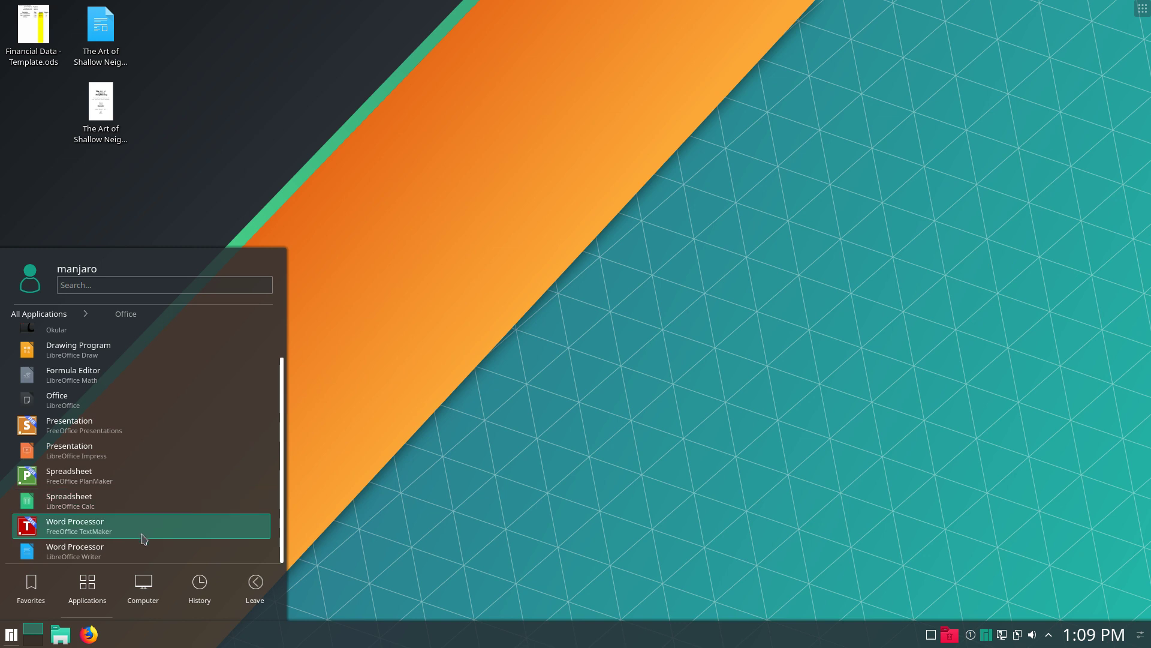
left_click(75, 407)
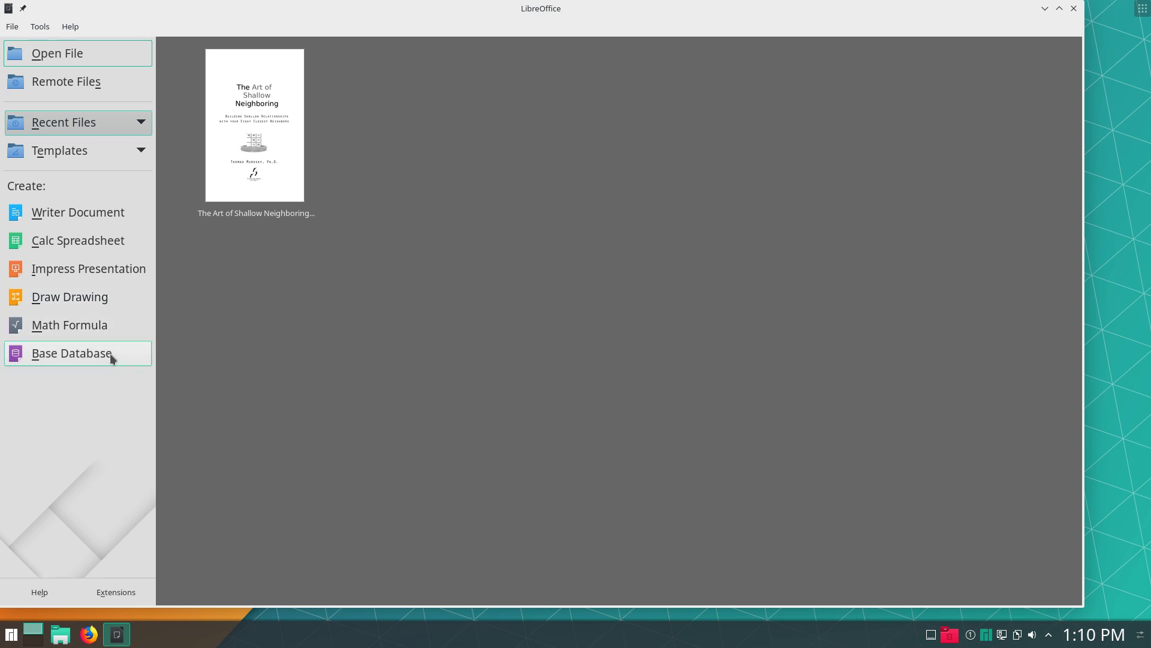
Review the document types LibreOffice can create from its Start Center, and close LibreOffice.
left_click(15, 28)
mouse_move(71, 45)
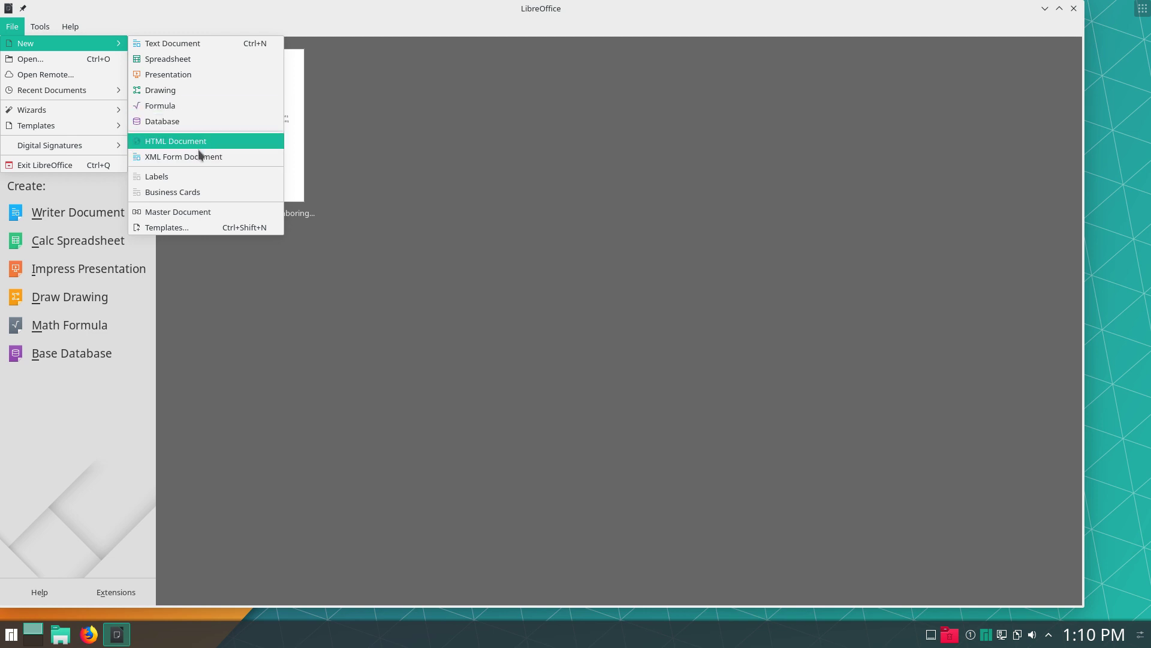
left_click(476, 418)
left_click(1074, 8)
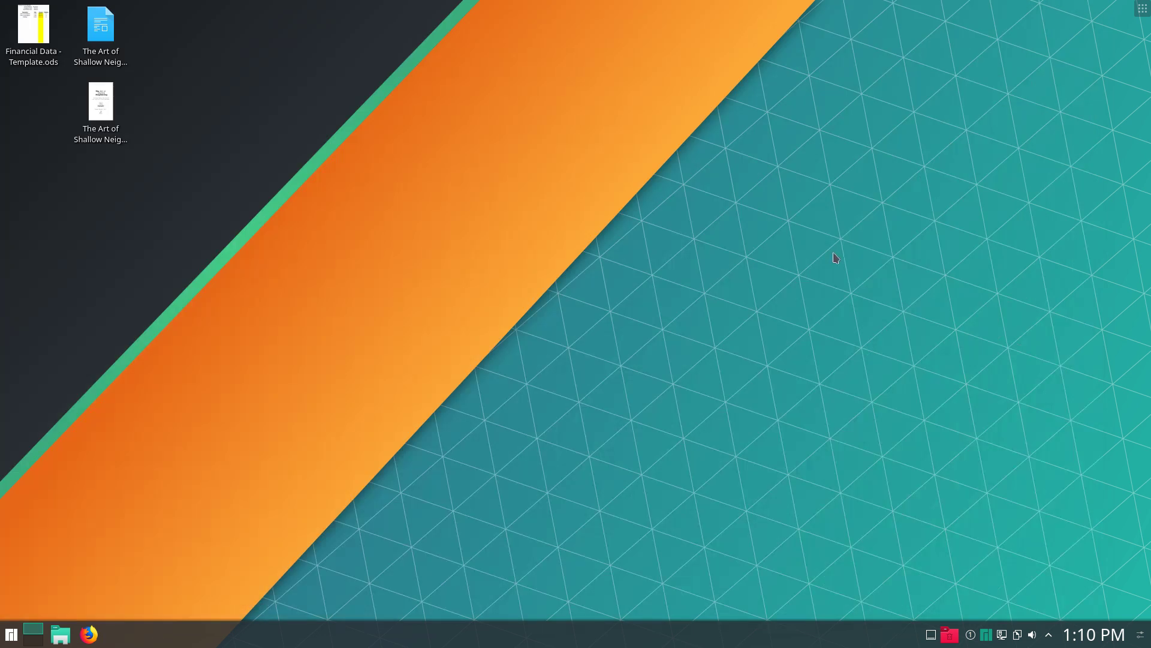